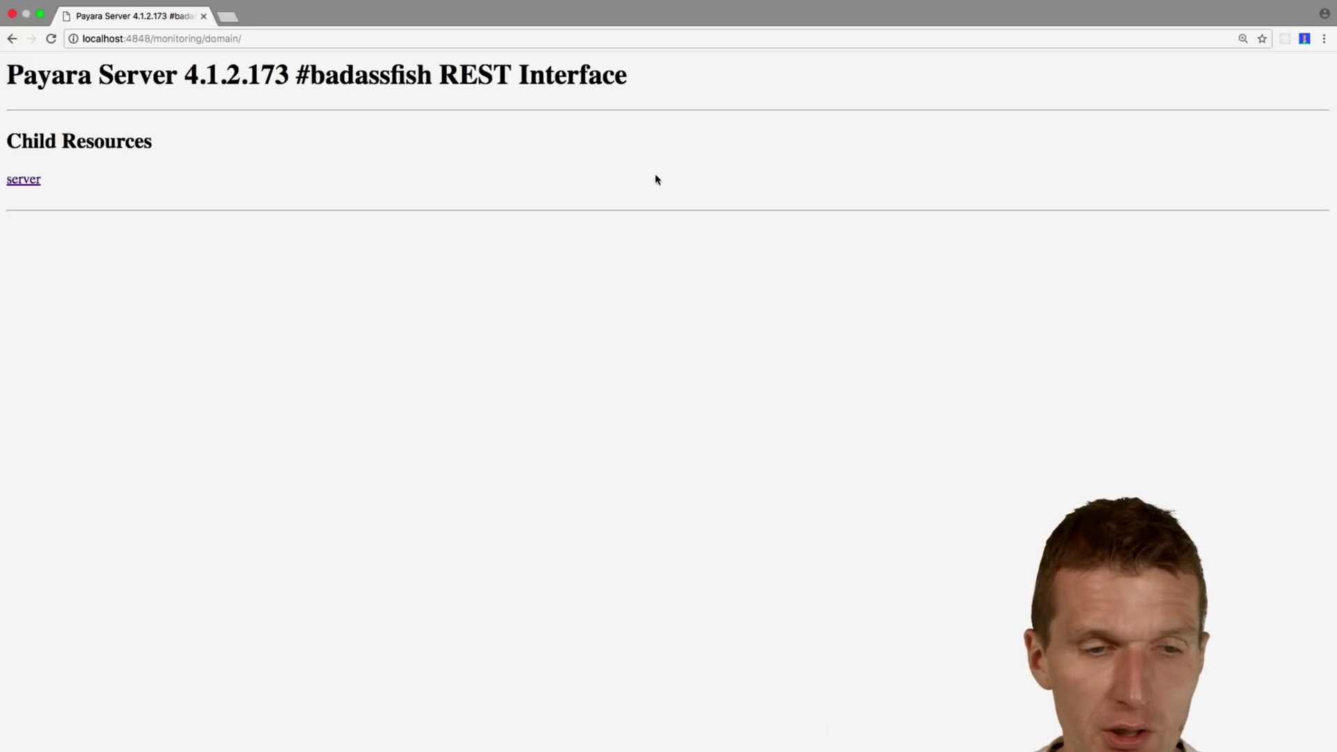
Step: Navigate to the server > transaction-service > rolledbackcount monitoring resource
{"action": "left_click", "coordinate": [35, 184]}
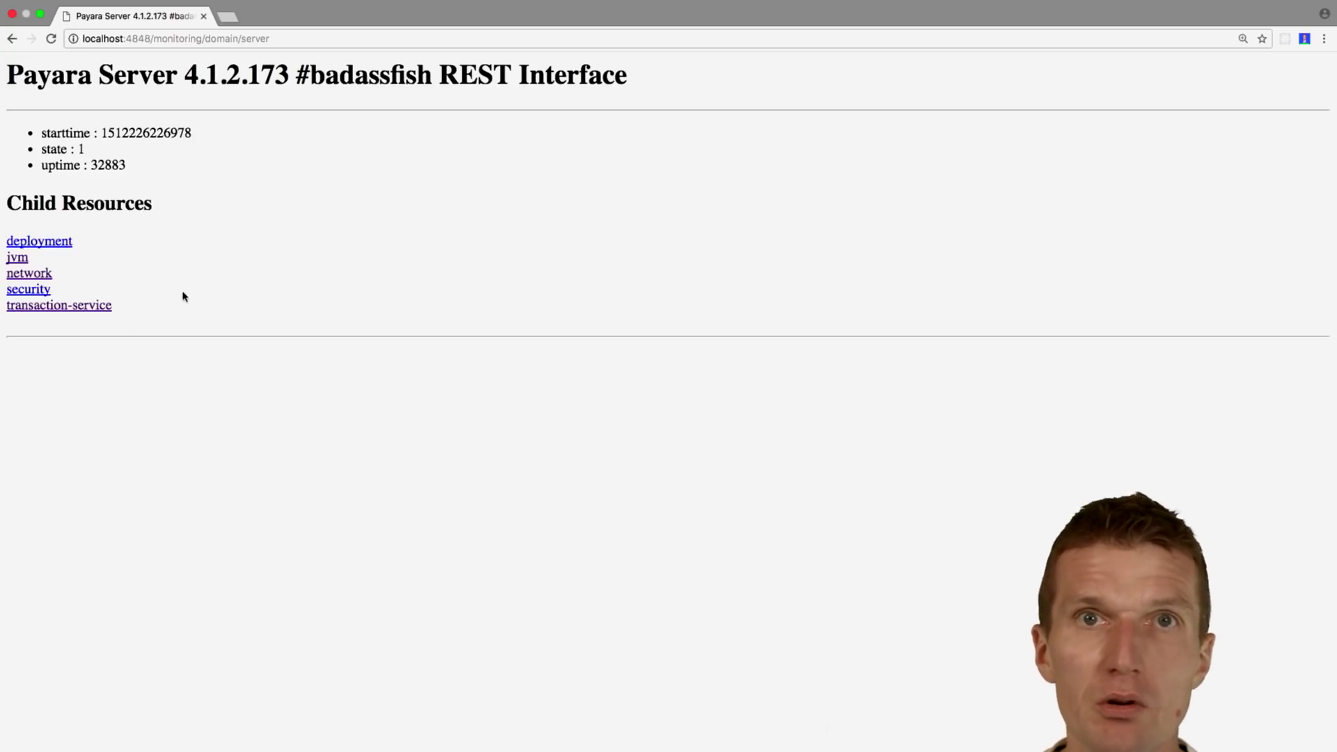
{"action": "left_click", "coordinate": [102, 307]}
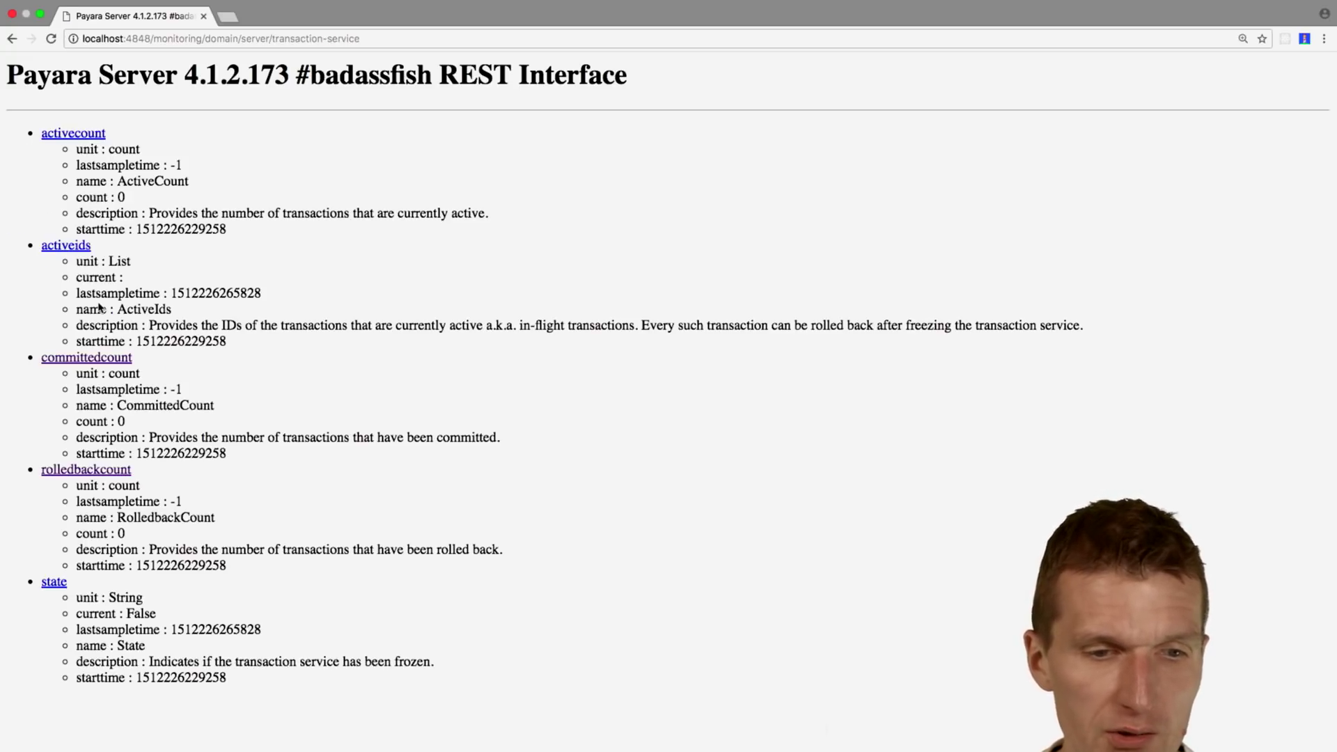
{"action": "left_click", "coordinate": [107, 470]}
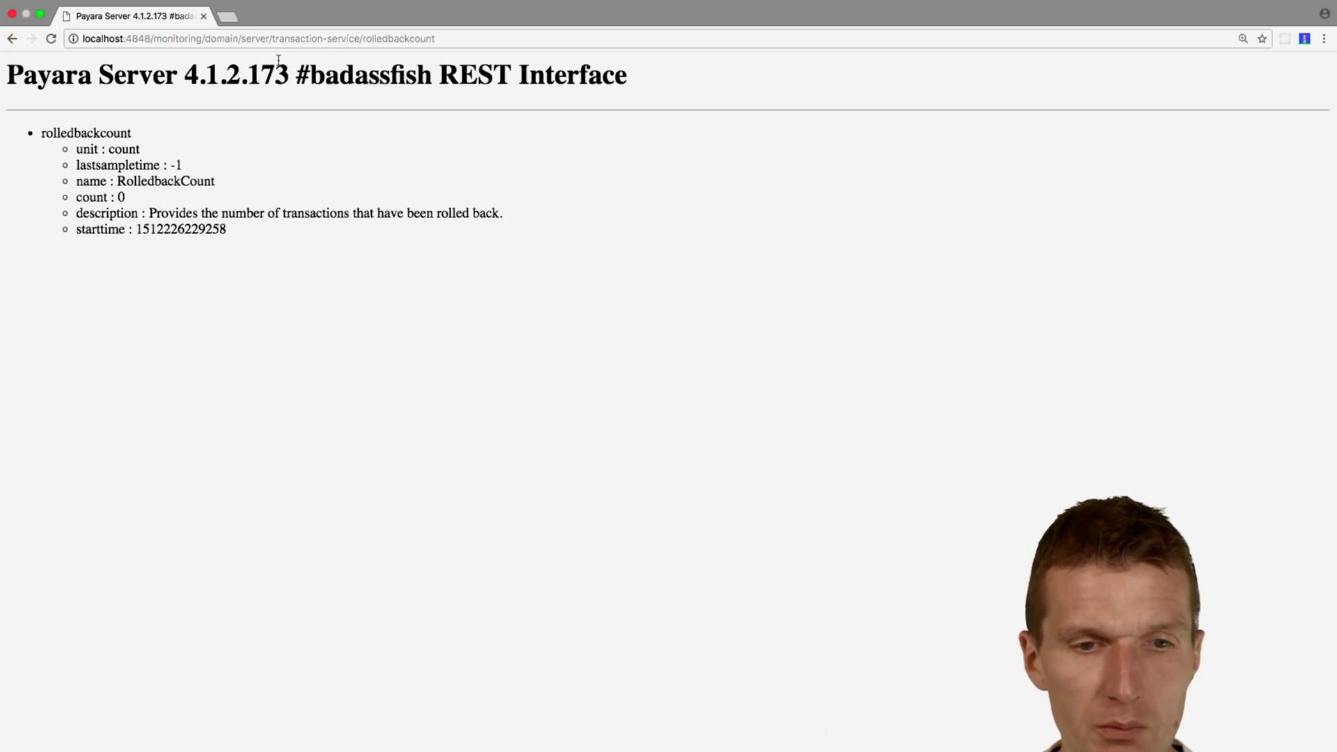
Step: Load rolledbackcount as JSON via .json and highlight its extraProperties and count fields
{"action": "left_click", "coordinate": [473, 39]}
{"action": "key", "text": "Right"}
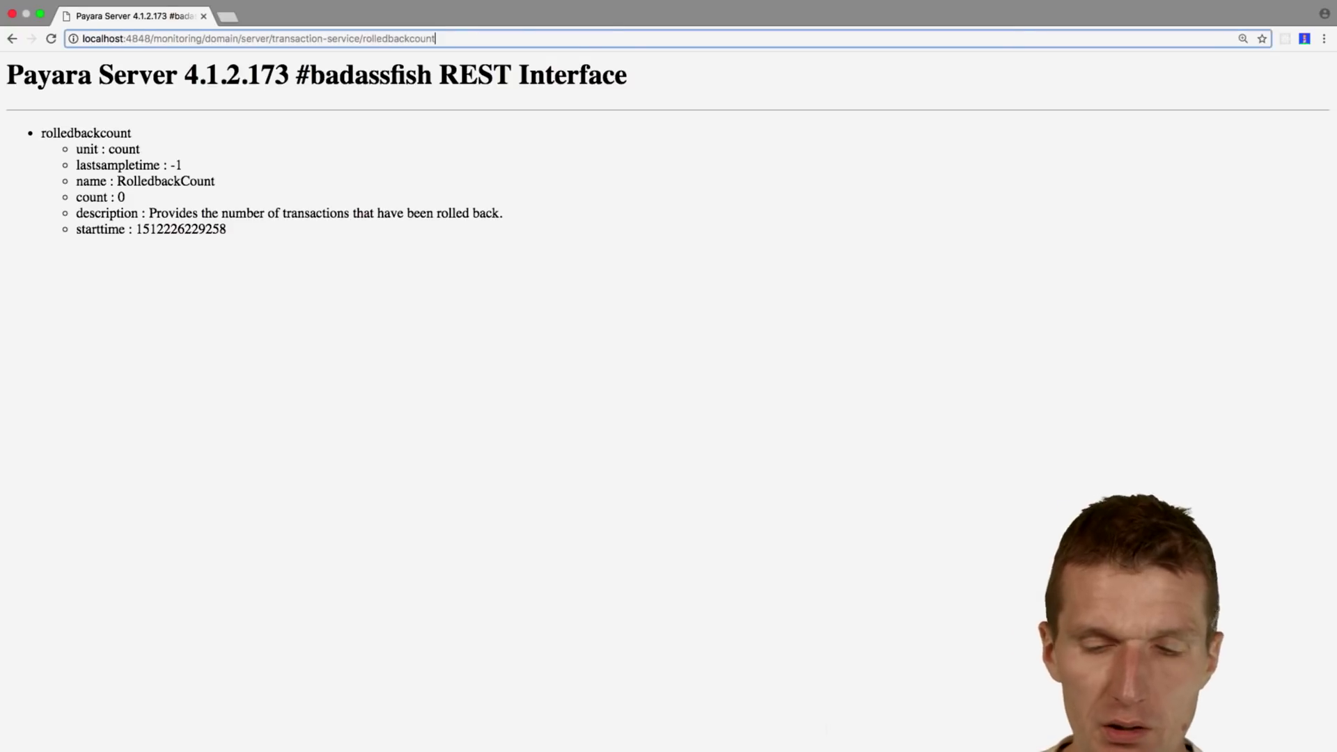
{"action": "type", "text": ".json"}
{"action": "key", "text": "Return"}
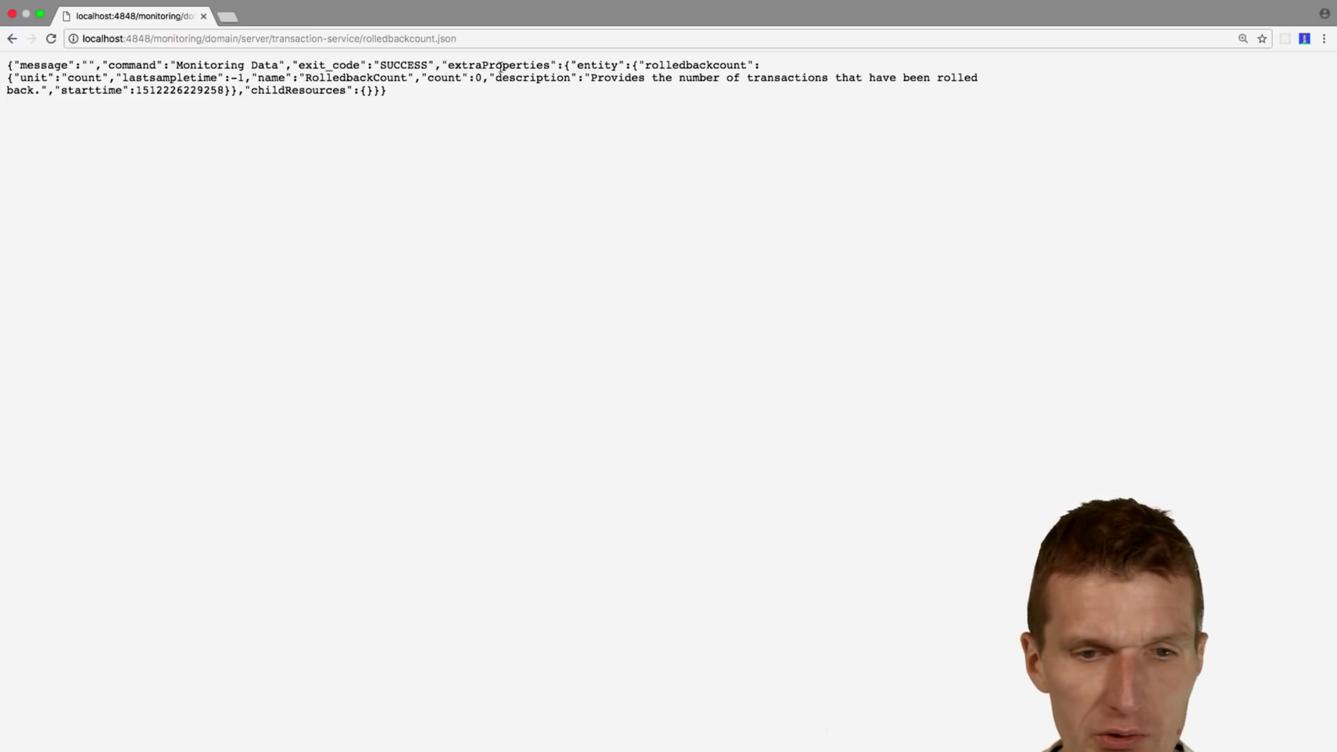
{"action": "left_click_drag", "start_coordinate": [447, 67], "coordinate": [553, 68]}
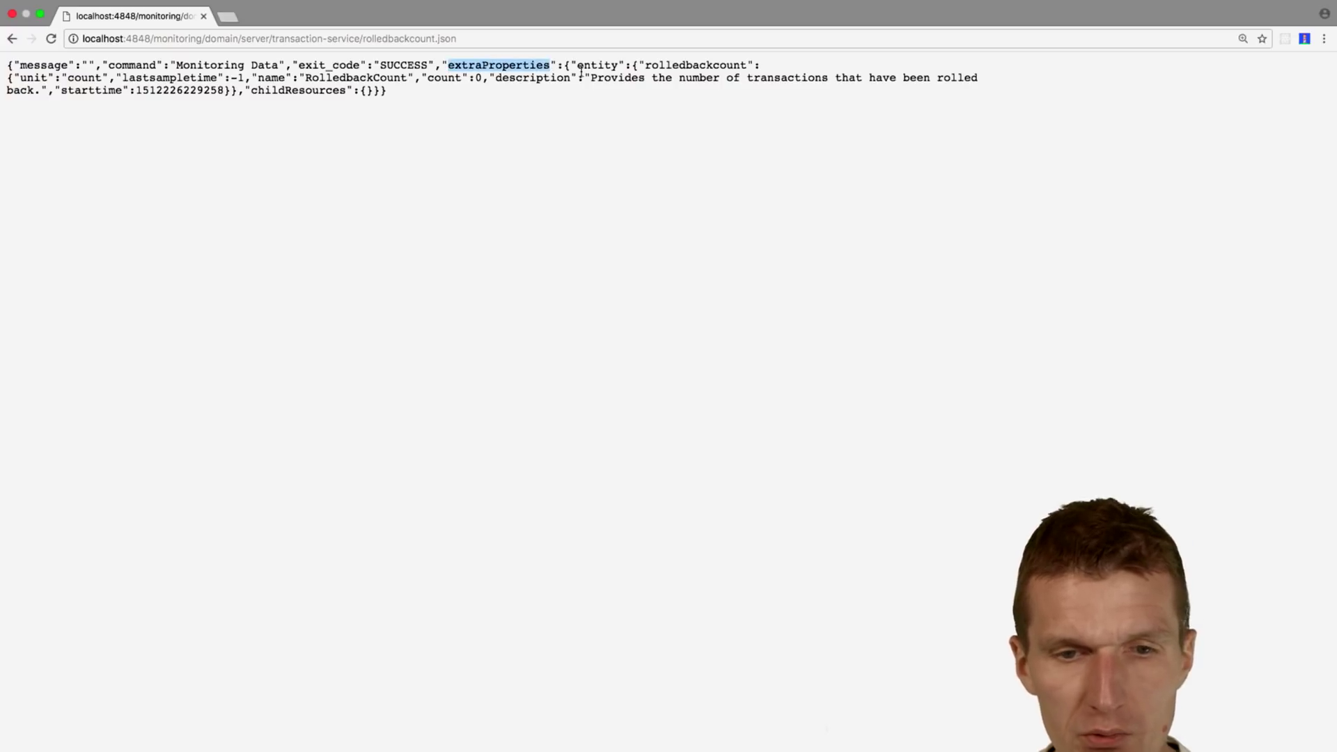
{"action": "left_click", "coordinate": [580, 70]}
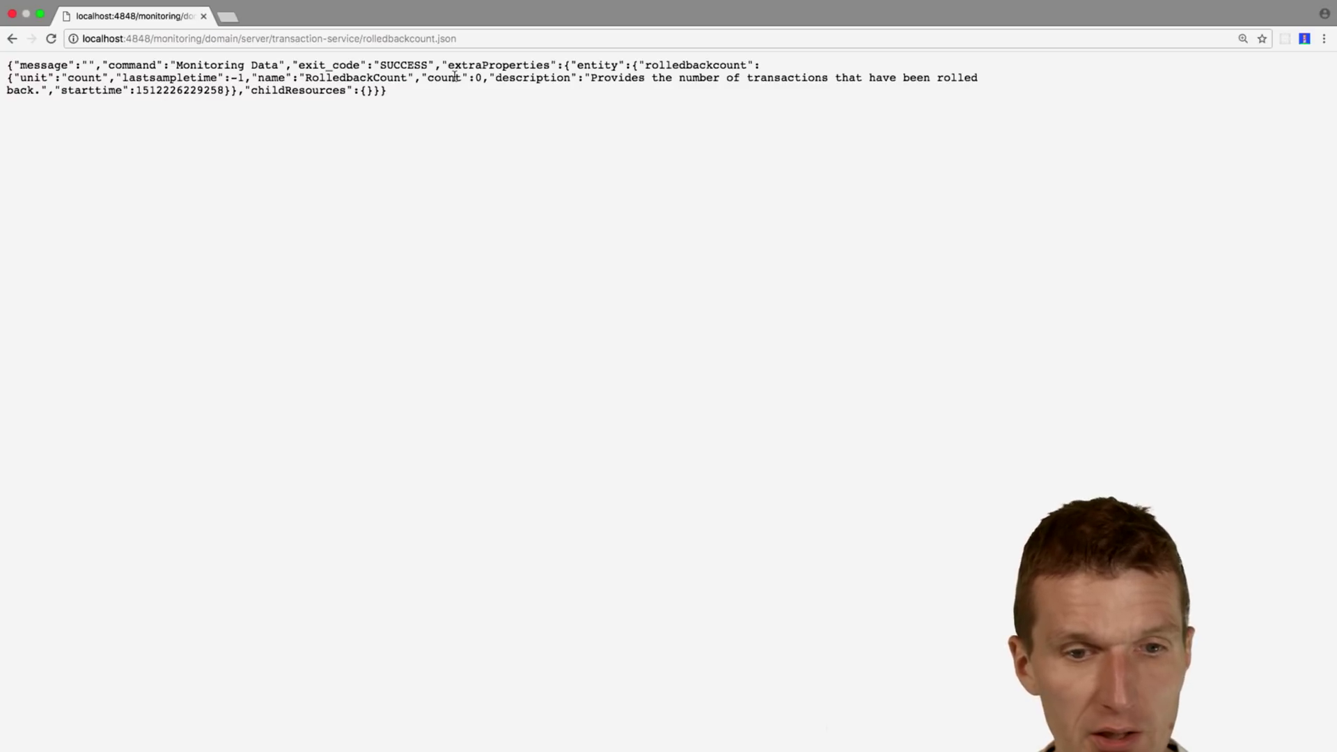
{"action": "left_click_drag", "start_coordinate": [456, 78], "coordinate": [421, 77]}
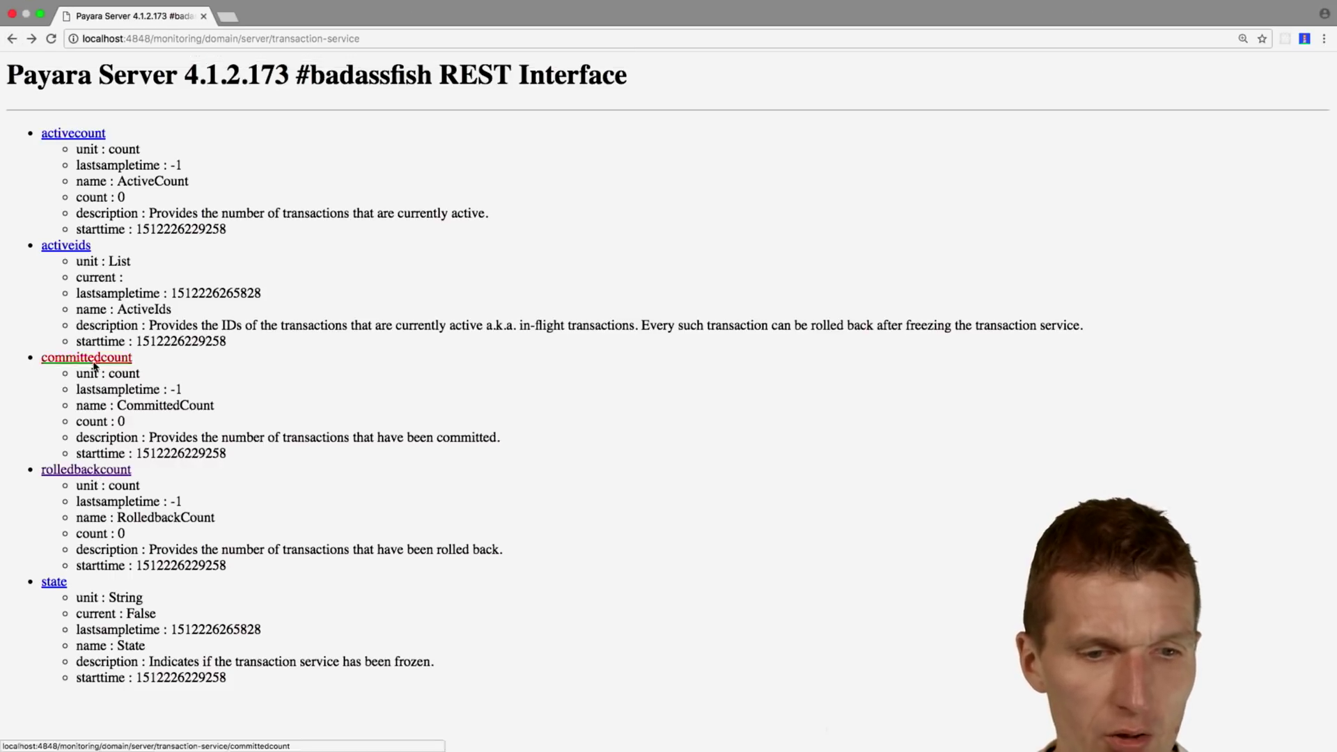
Step: Load the committedcount metric with .json appended and highlight the committedcount name
{"action": "left_click", "coordinate": [94, 362]}
{"action": "left_click", "coordinate": [530, 40]}
{"action": "key", "text": "Right"}
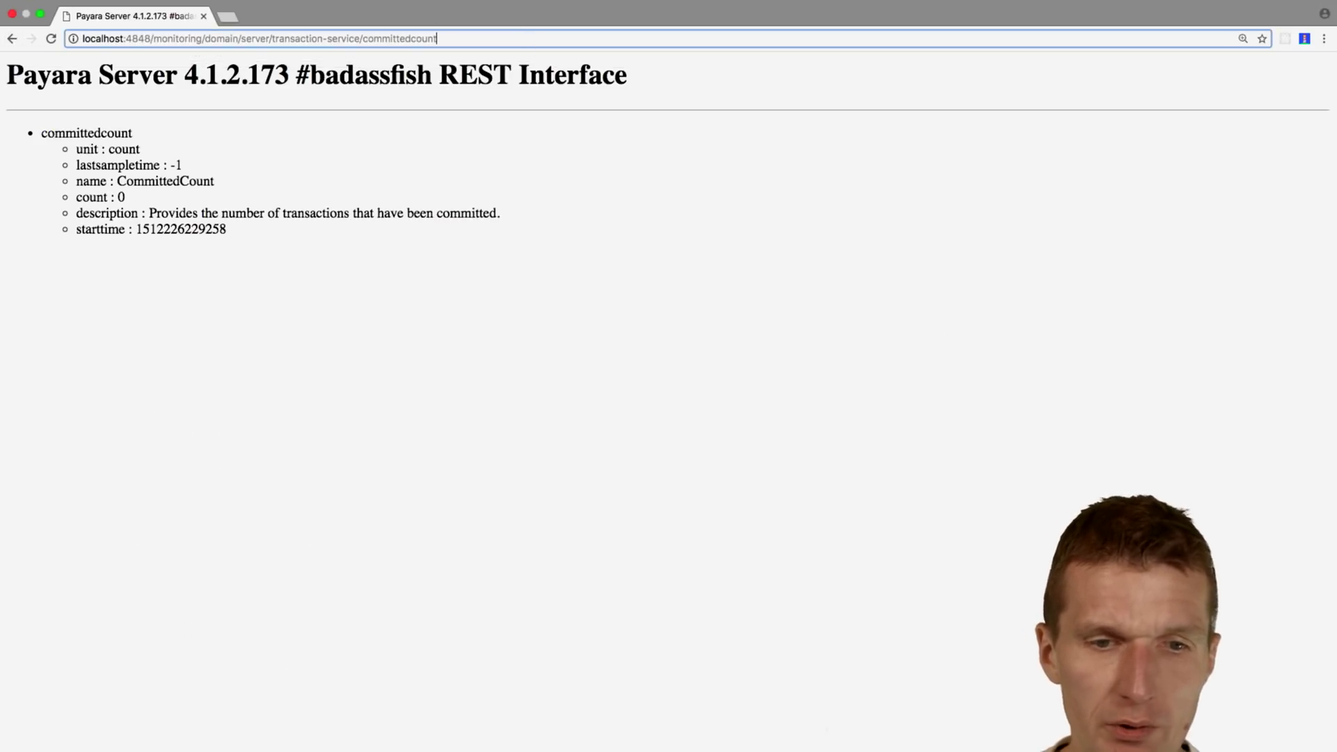
{"action": "type", "text": ".json"}
{"action": "key", "text": "Return"}
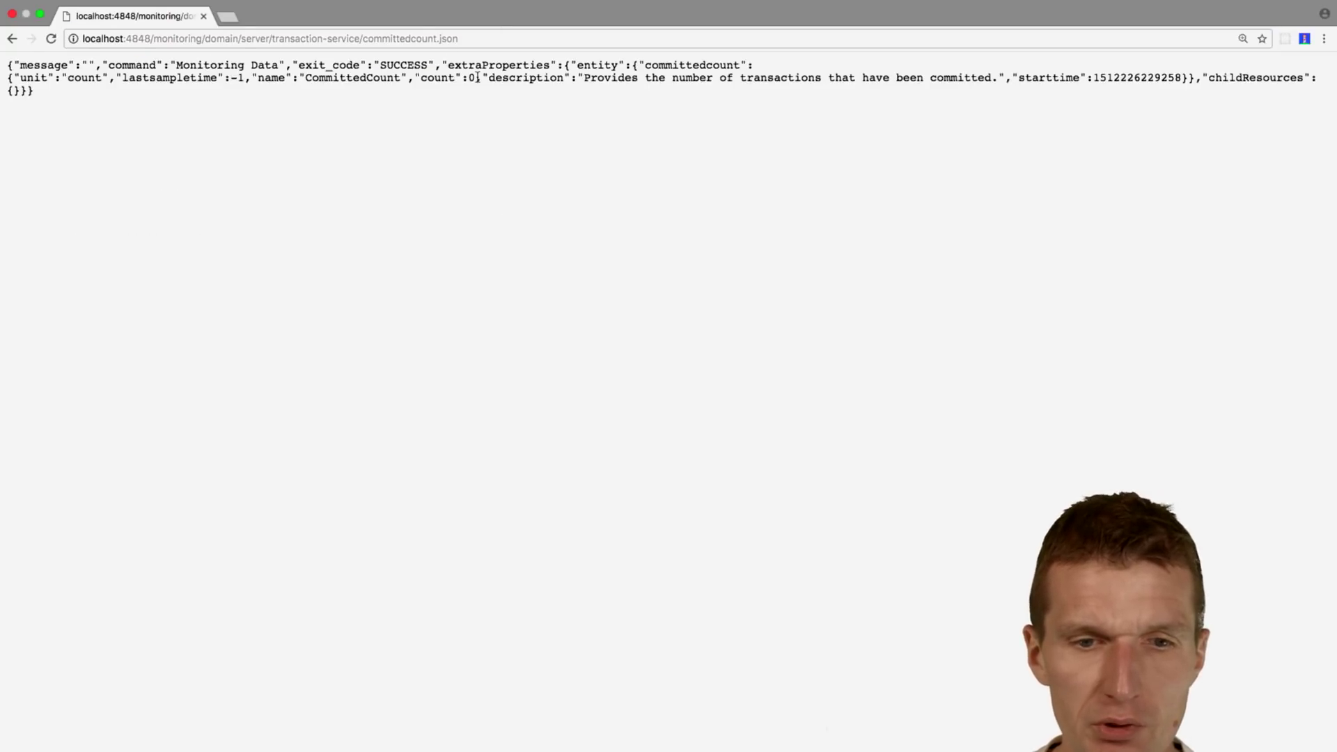
{"action": "triple_click", "coordinate": [678, 63]}
{"action": "double_click", "coordinate": [688, 66]}
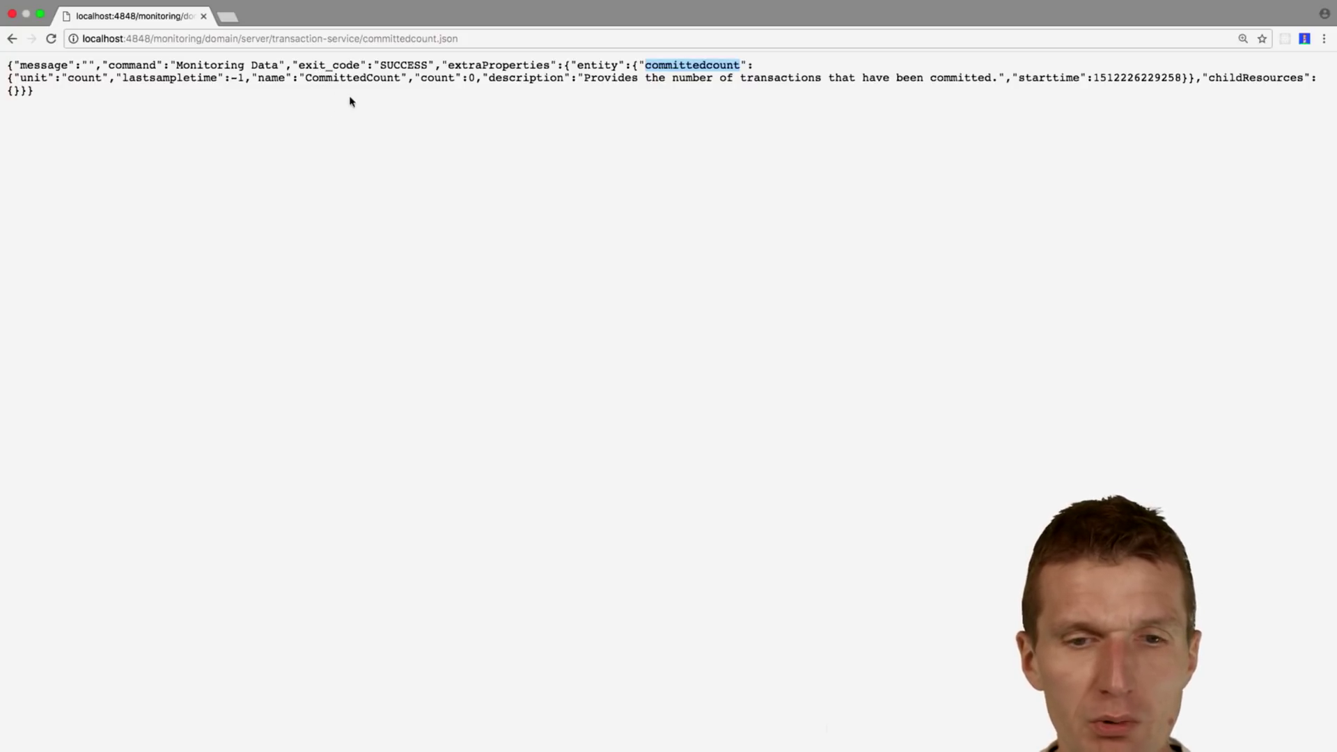
{"action": "left_click", "coordinate": [708, 68]}
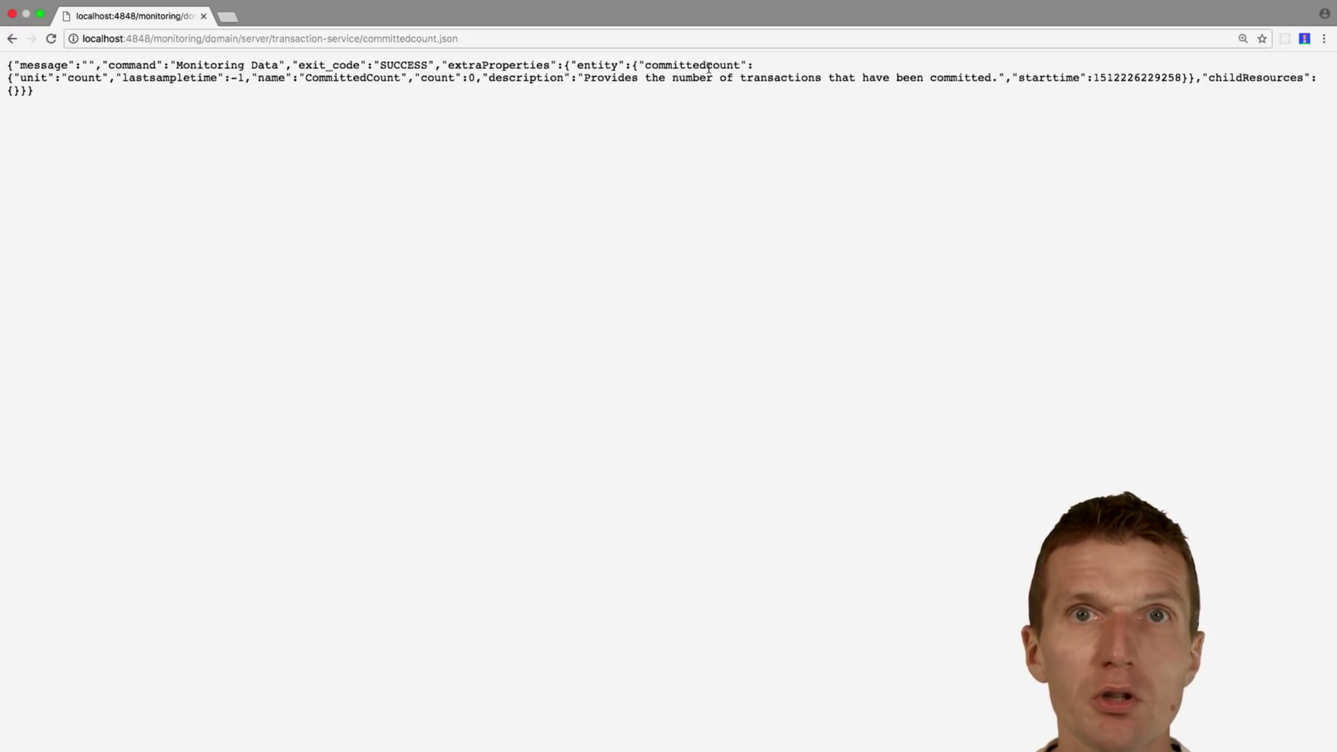
Step: Stop the local payara-4.1.2.173 server from the NetBeans Services panel
{"action": "key", "text": "ctrl+Right"}
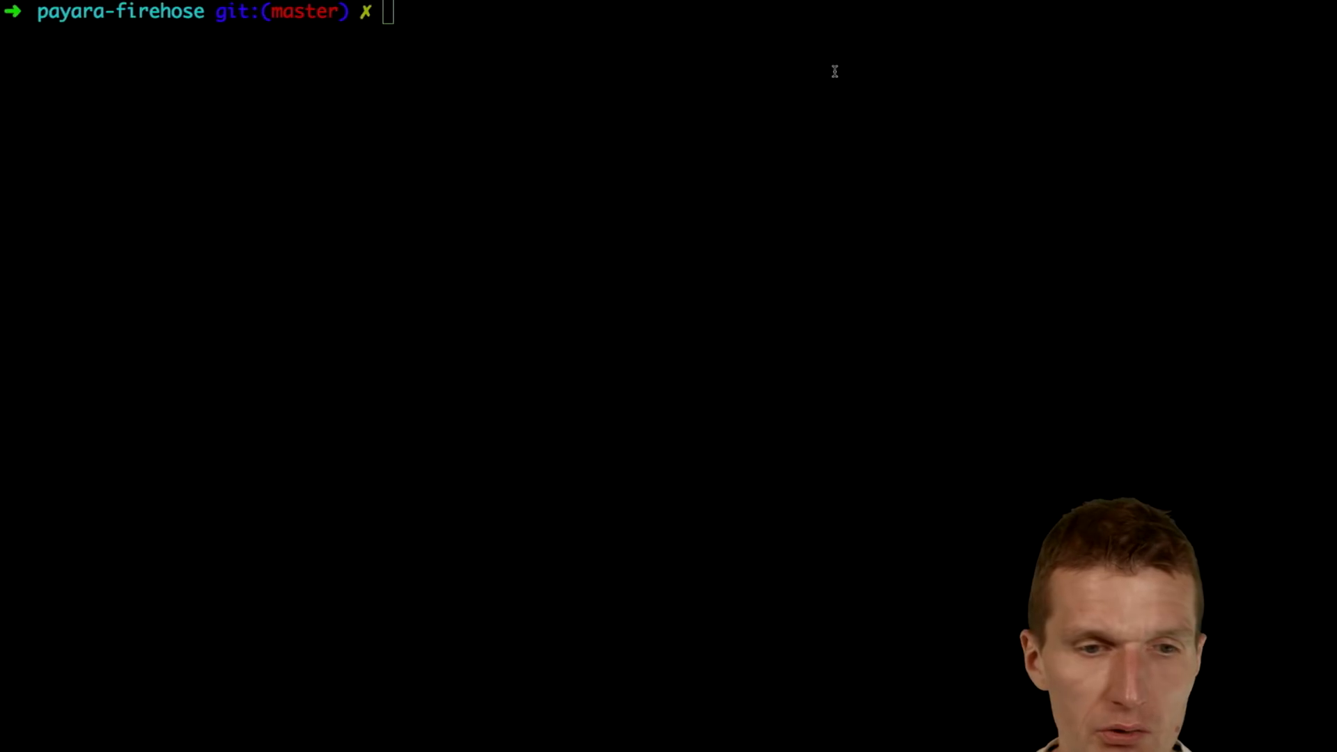
{"action": "key", "text": "ctrl+Left"}
{"action": "key", "text": "ctrl+Left"}
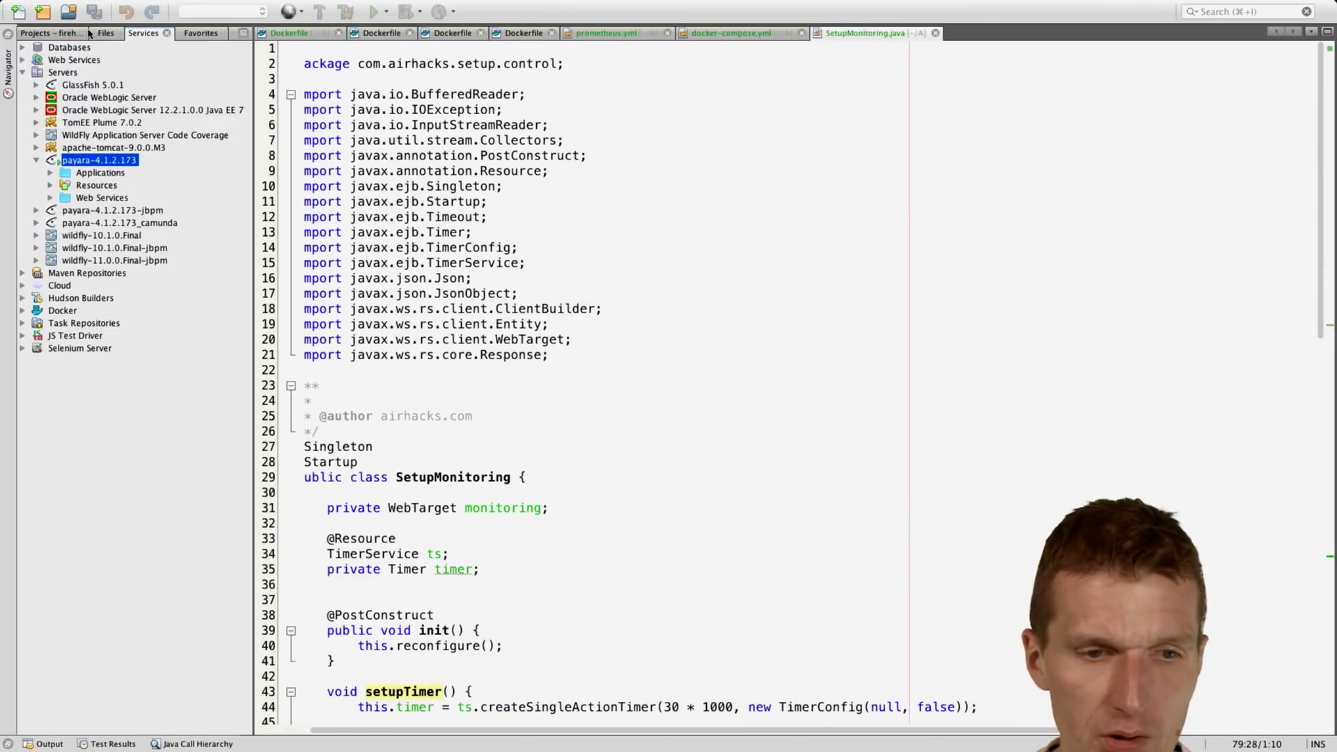
{"action": "right_click", "coordinate": [96, 162]}
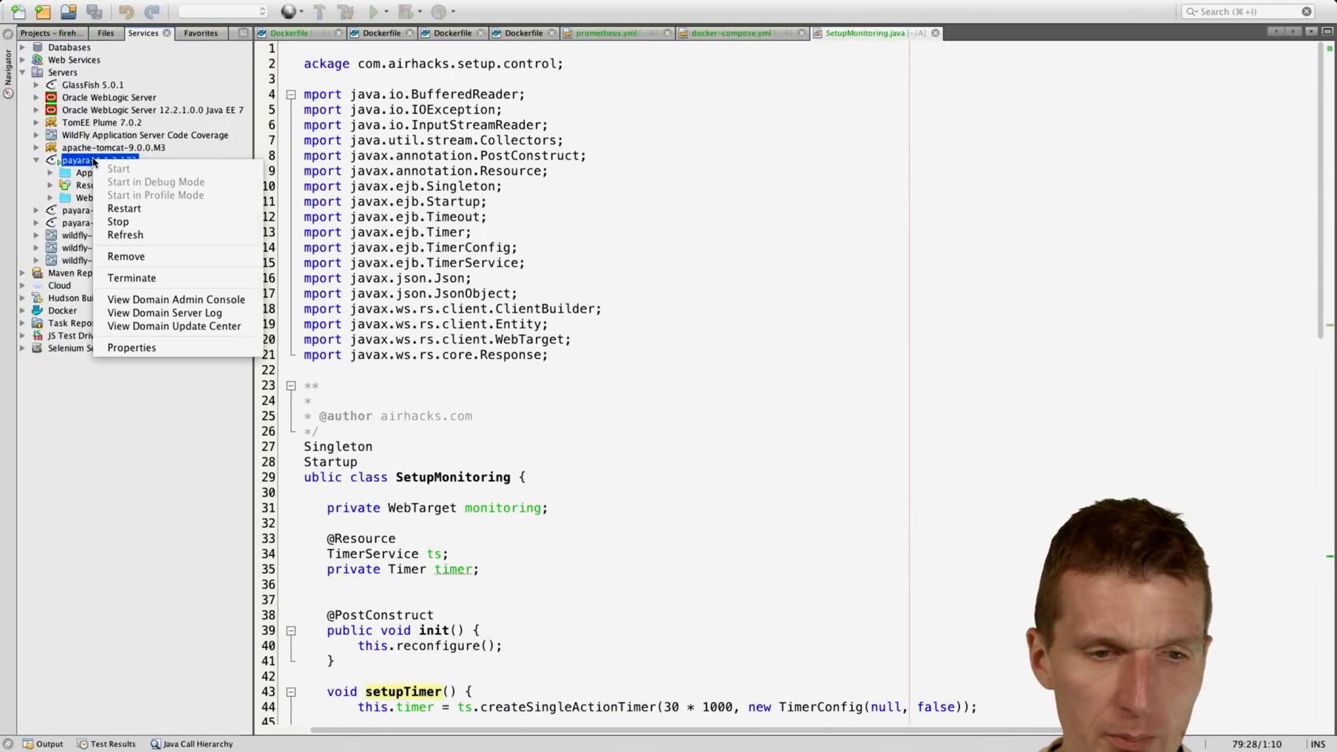
{"action": "left_click", "coordinate": [117, 222]}
Step: In Terminal, list the project files and print docker-compose.yml with cat
{"action": "key", "text": "ctrl+Right"}
{"action": "key", "text": "ctrl+Right"}
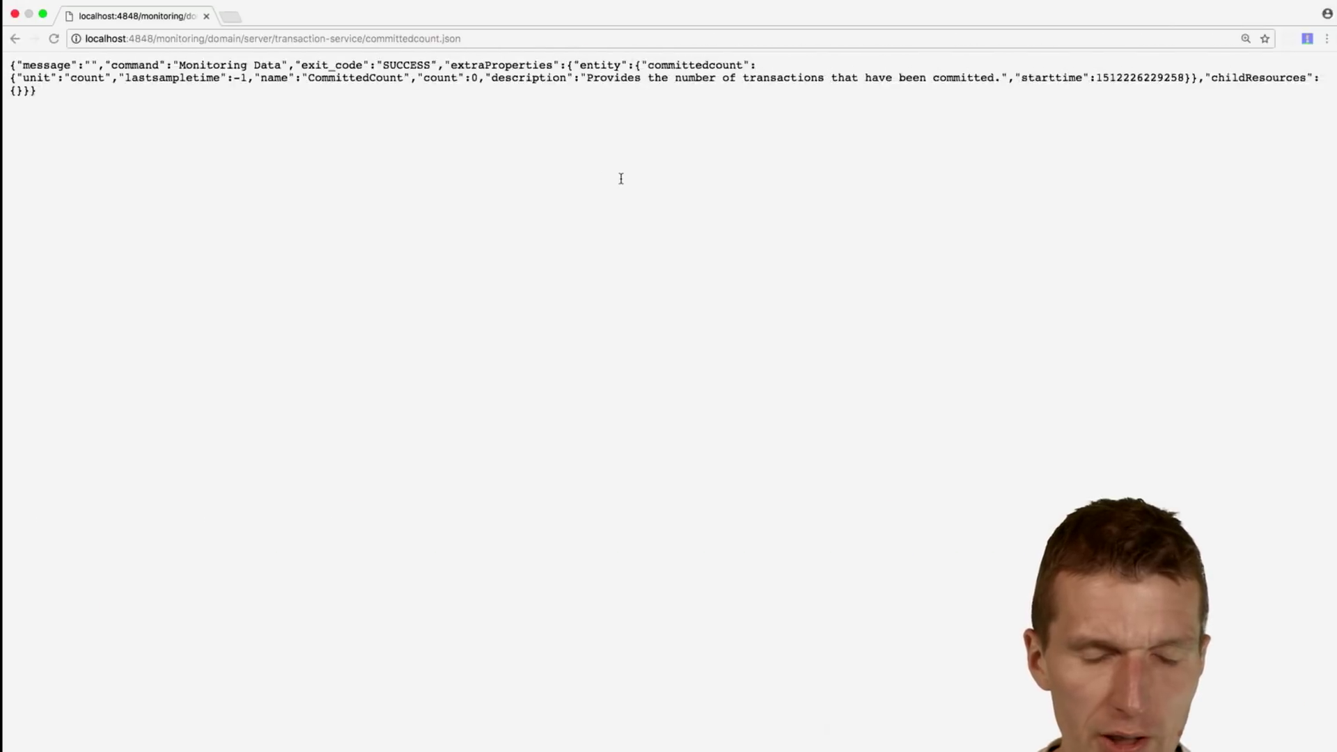
{"action": "type", "text": "ls"}
{"action": "key", "text": "Return"}
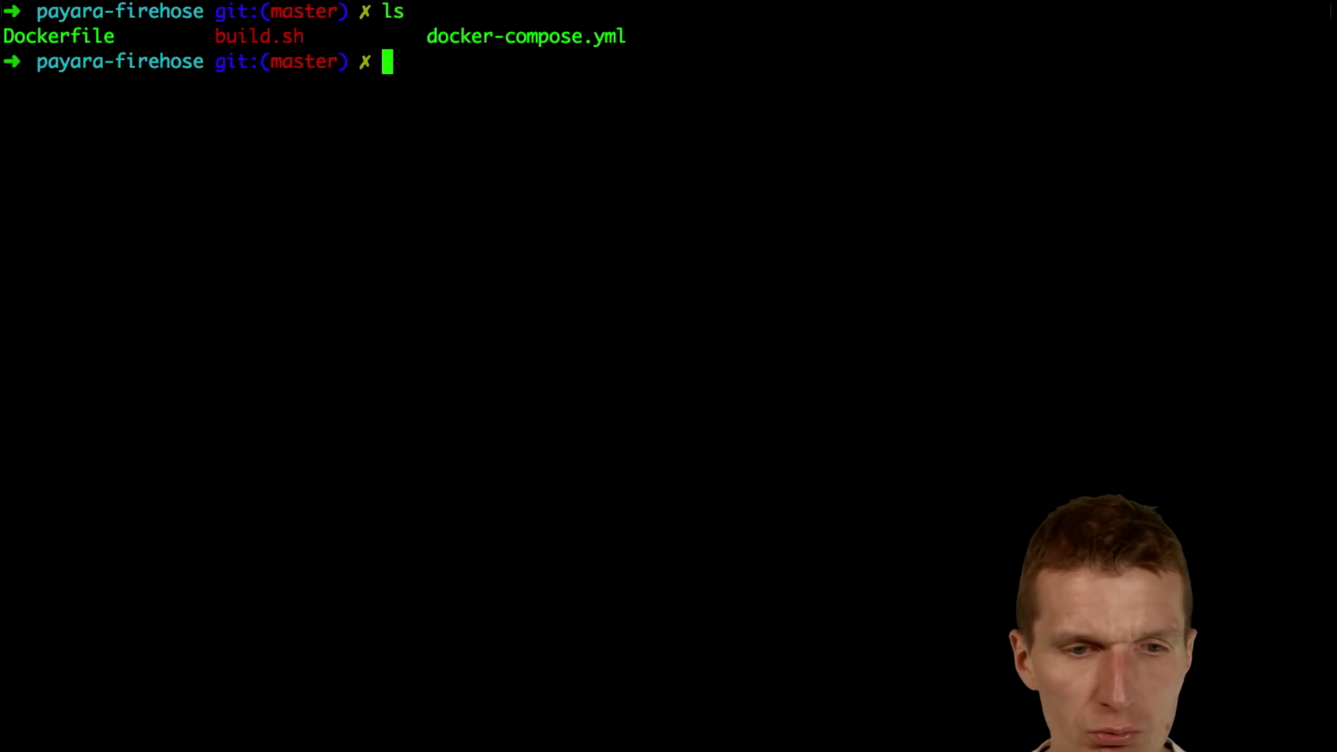
{"action": "type", "text": "cat docker-"}
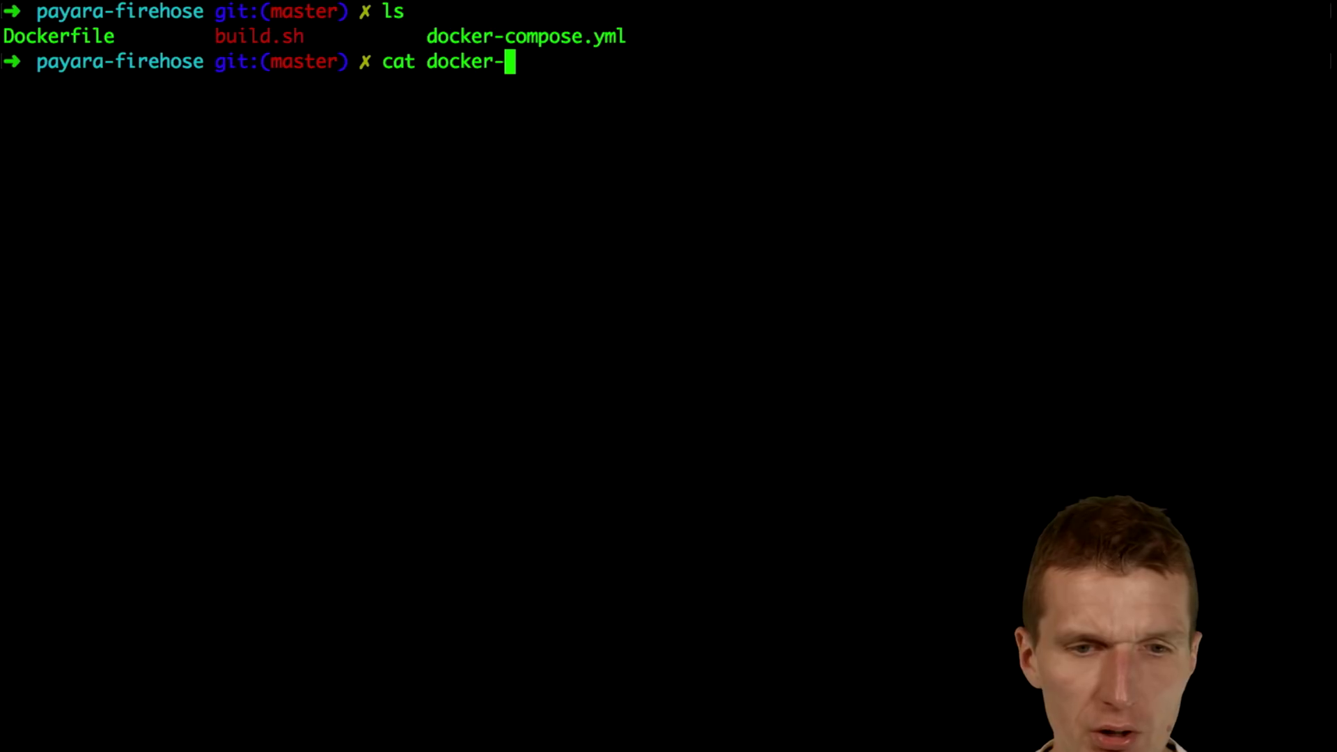
{"action": "key", "text": "Tab"}
{"action": "key", "text": "Return"}
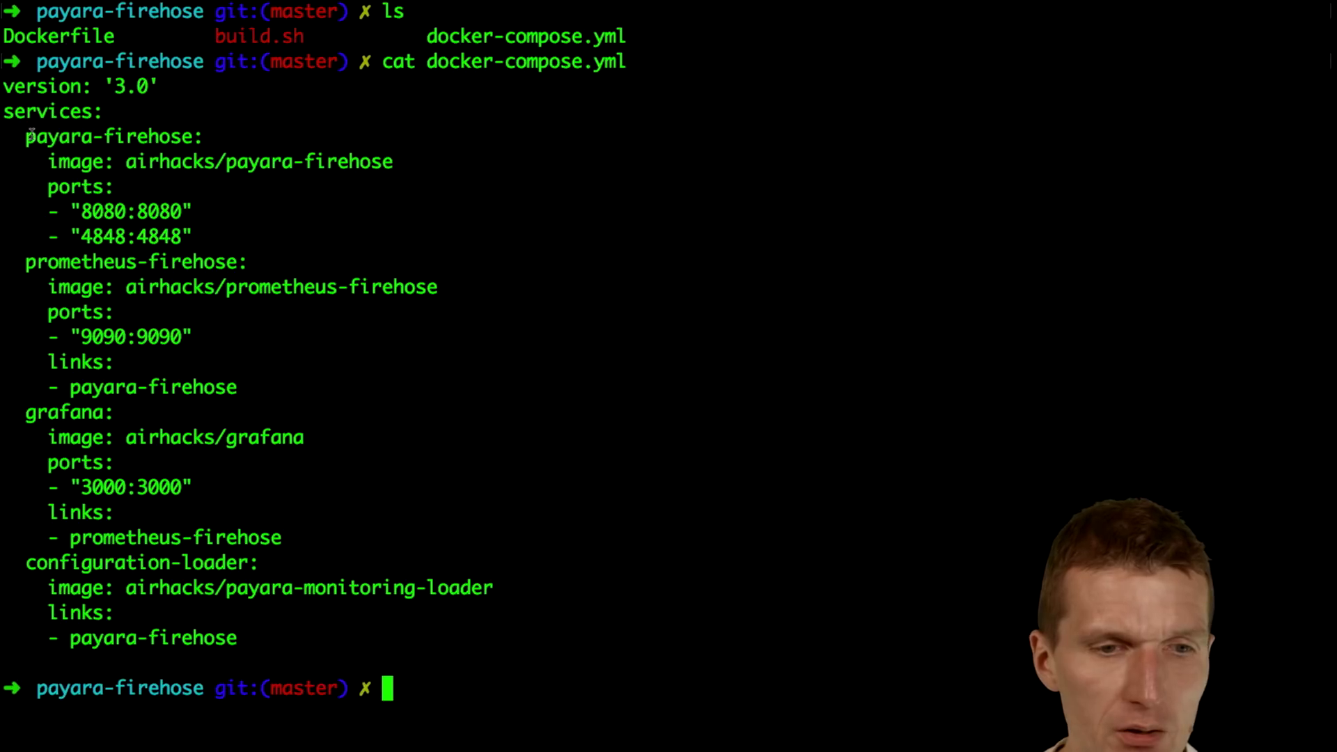
Step: Highlight the payara-firehose, prometheus, grafana and configuration-loader services and their links
{"action": "left_click_drag", "start_coordinate": [26, 136], "coordinate": [198, 140]}
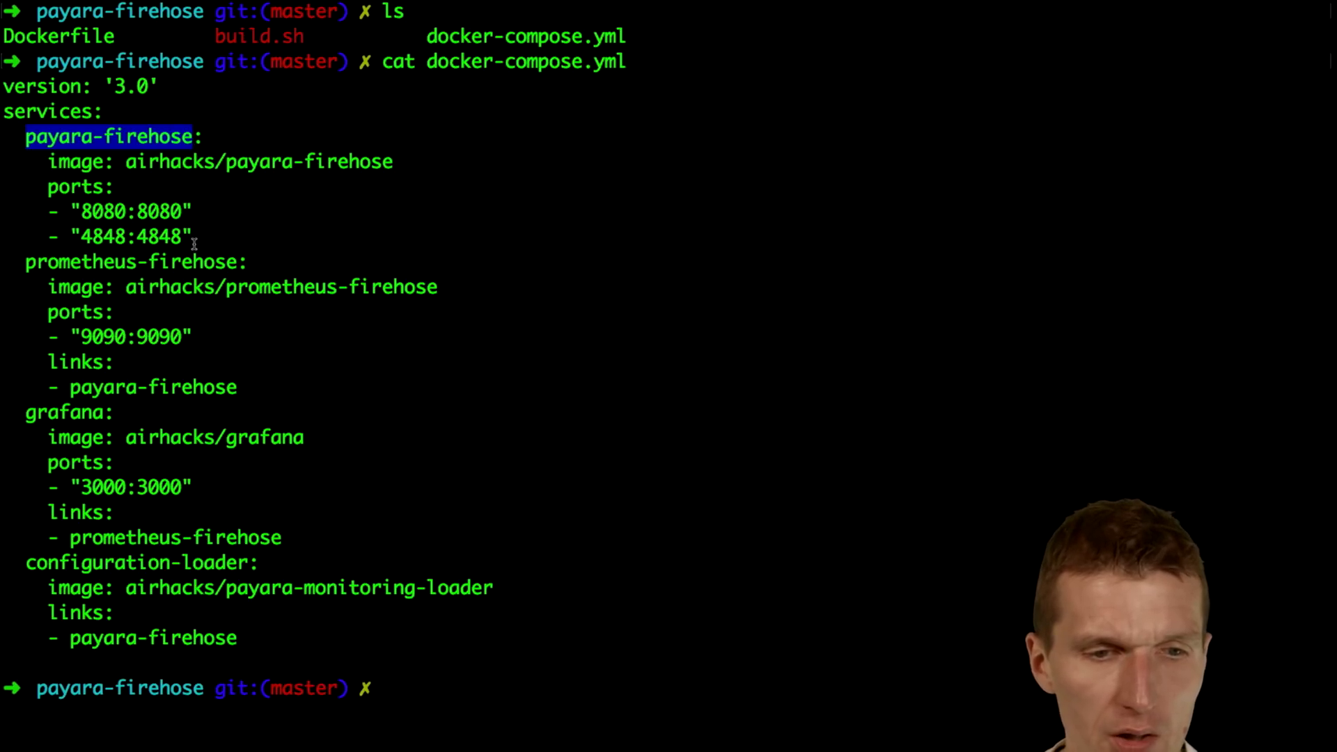
{"action": "left_click", "coordinate": [109, 222]}
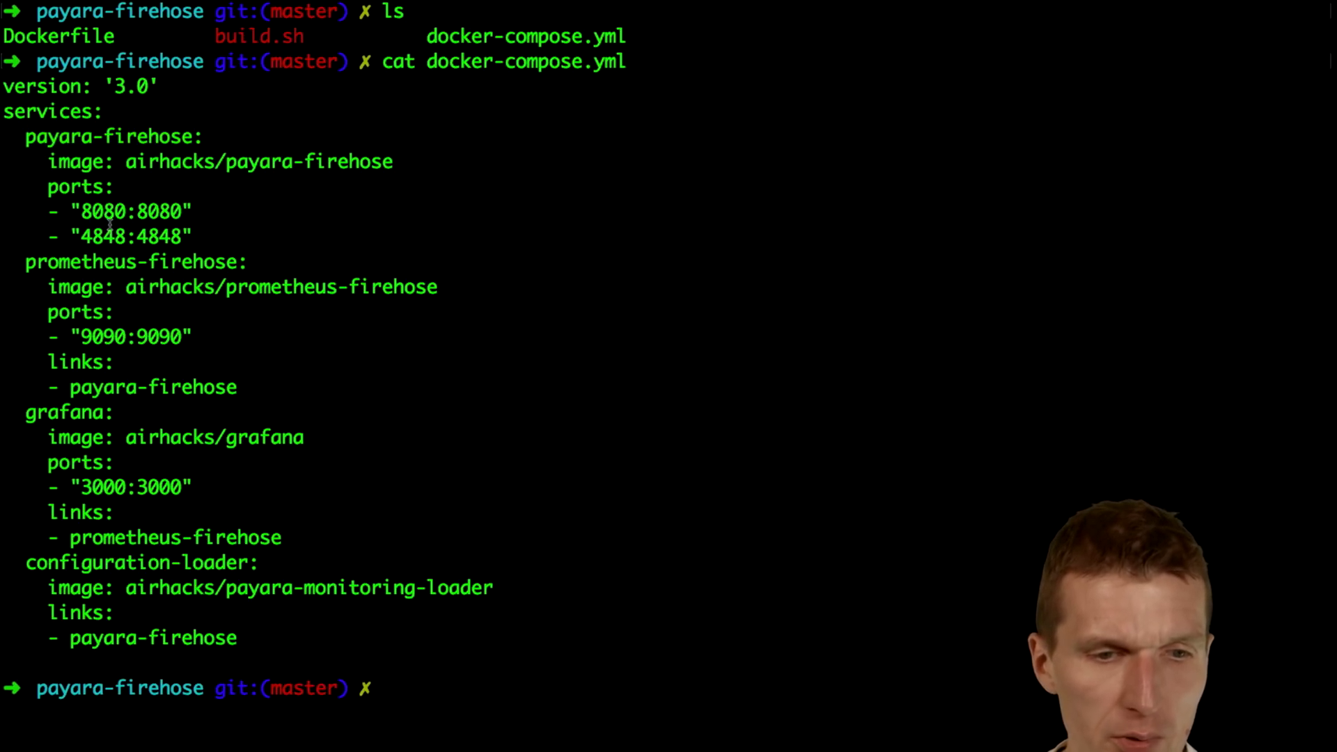
{"action": "left_click_drag", "start_coordinate": [26, 263], "coordinate": [142, 263]}
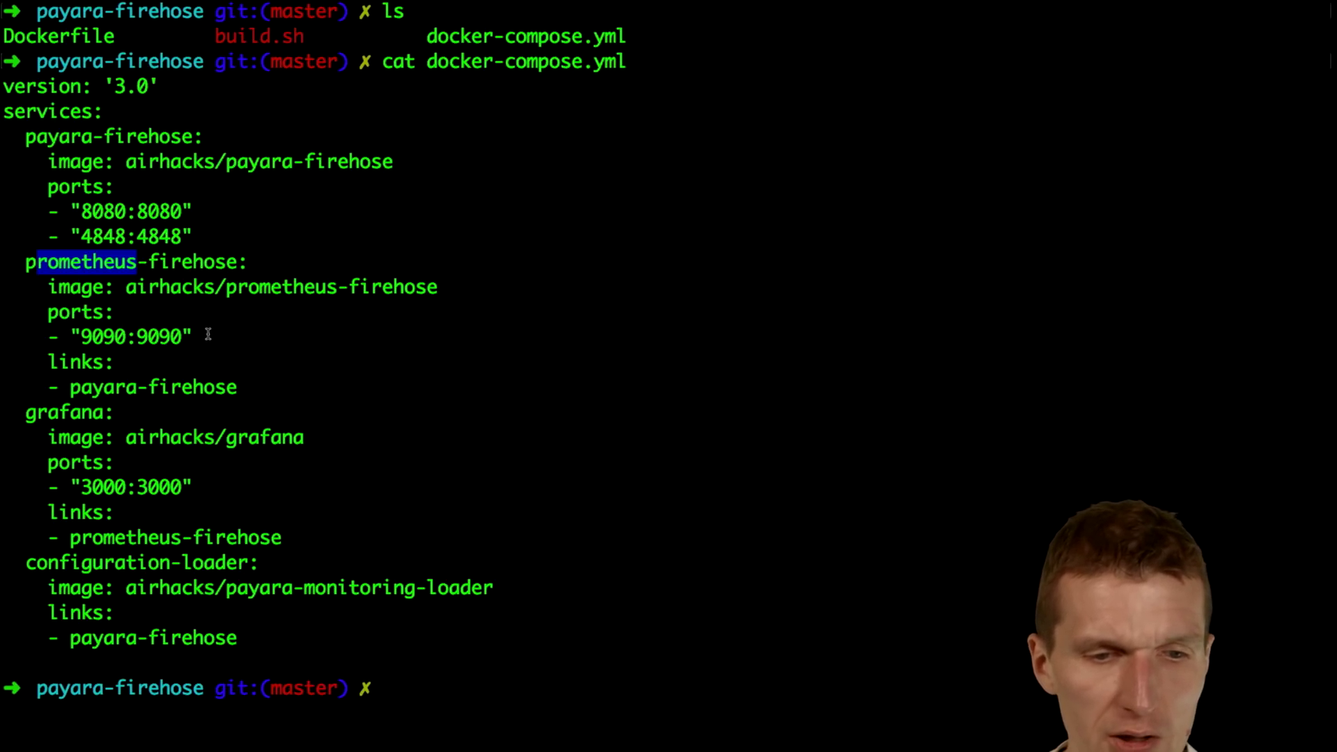
{"action": "left_click_drag", "start_coordinate": [81, 387], "coordinate": [238, 387]}
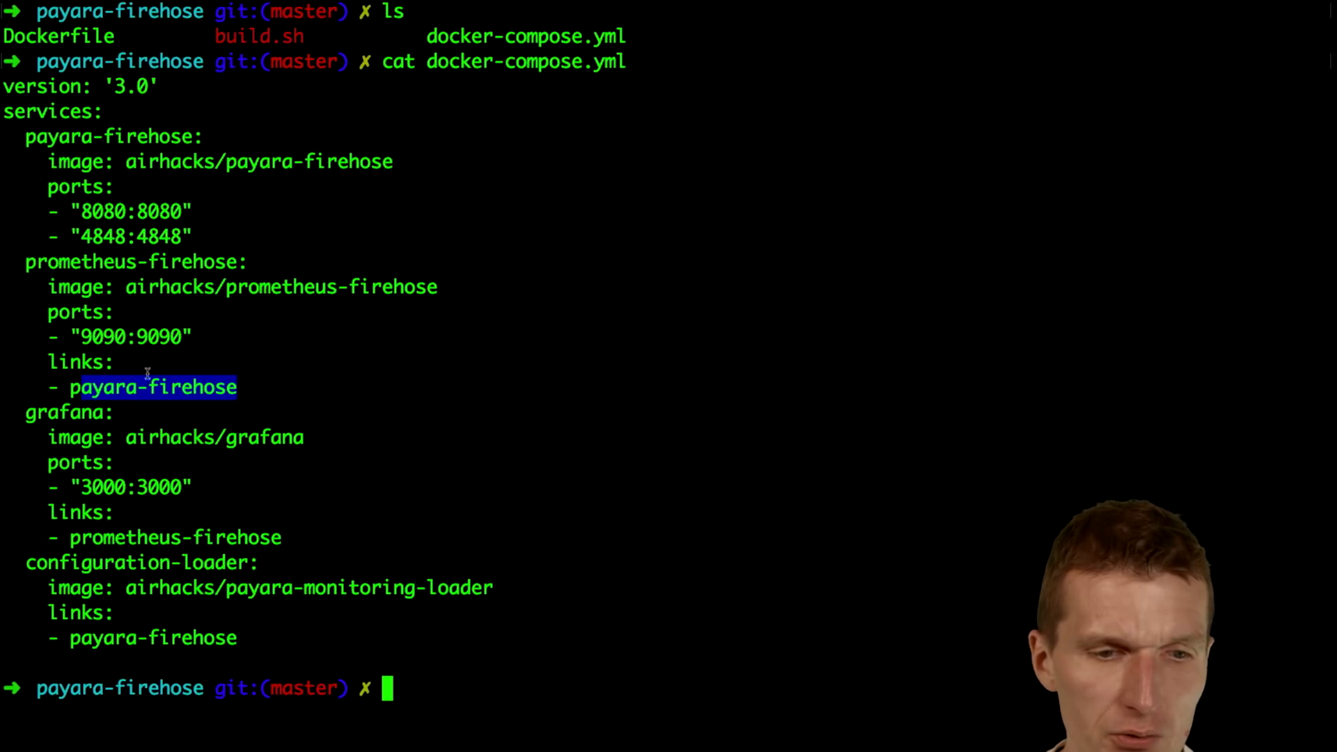
{"action": "left_click", "coordinate": [89, 416]}
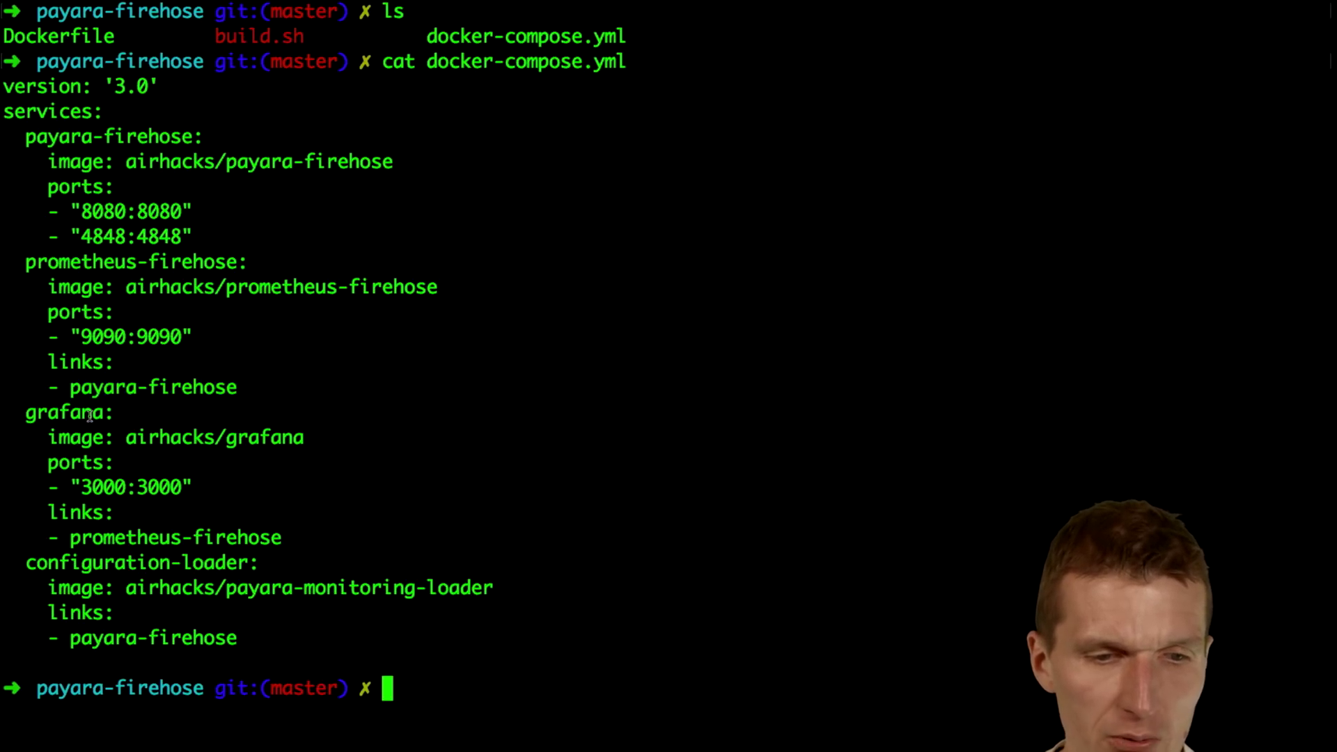
{"action": "left_click_drag", "start_coordinate": [82, 537], "coordinate": [343, 531]}
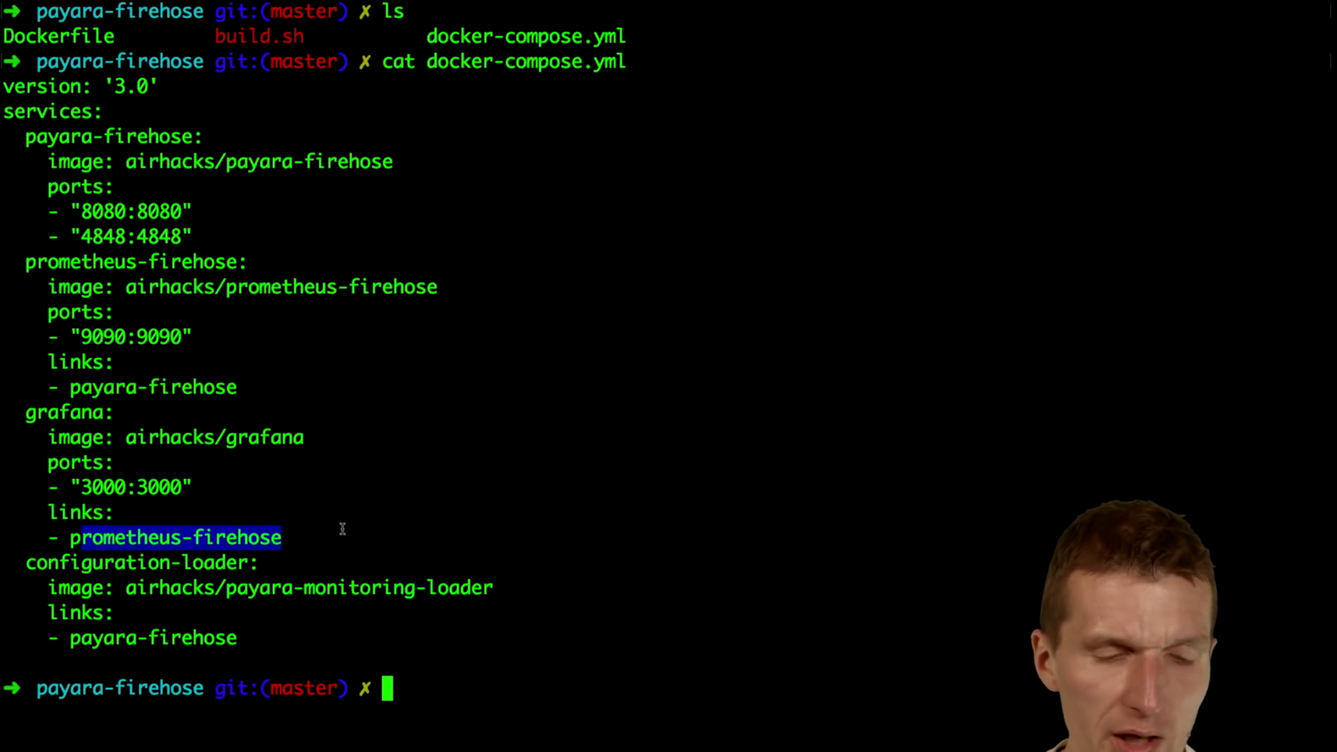
{"action": "left_click_drag", "start_coordinate": [26, 562], "coordinate": [249, 563]}
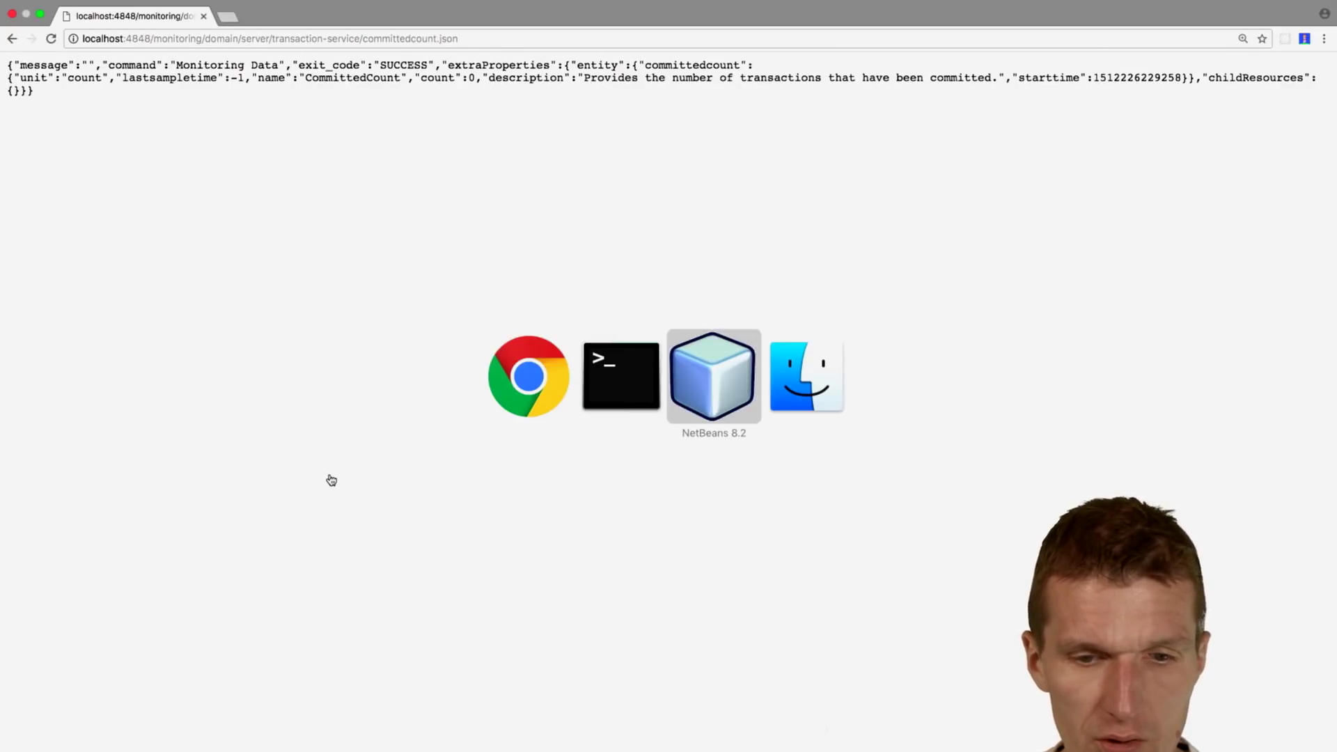
Step: Review SetupMonitoring.java's payara-firehose target URL and problematic503 and problematicRollbacks registrations
{"action": "left_click", "coordinate": [50, 33]}
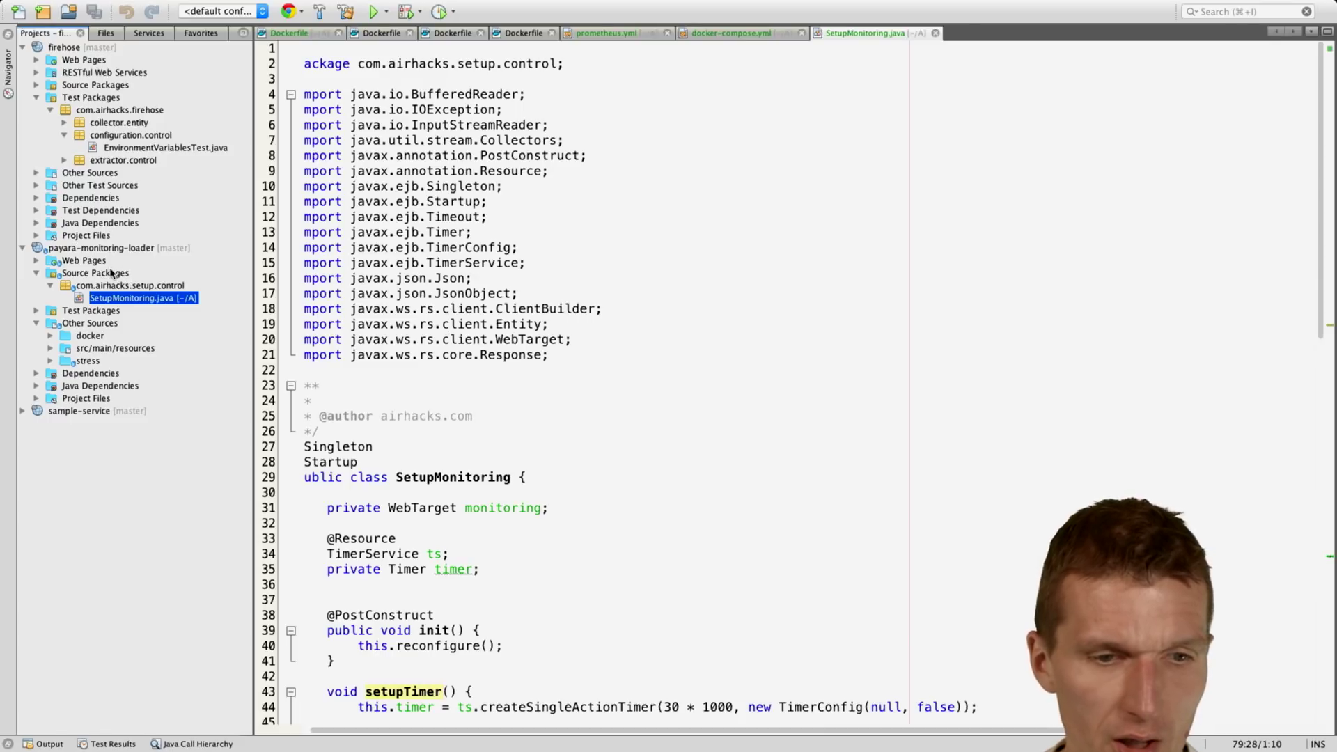
{"action": "double_click", "coordinate": [126, 298]}
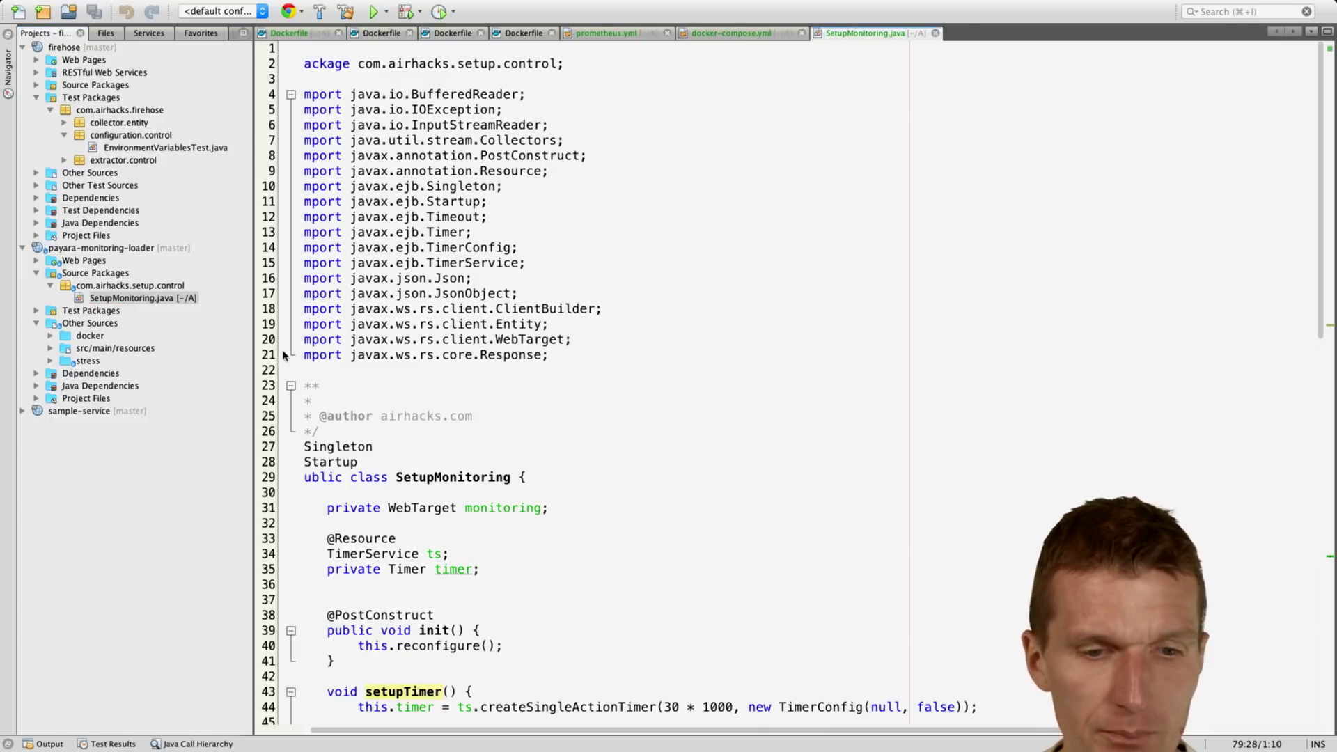
{"action": "scroll", "coordinate": [468, 447], "scroll_direction": "down", "scroll_amount": 5}
{"action": "scroll", "coordinate": [468, 446], "scroll_direction": "down", "scroll_amount": 4}
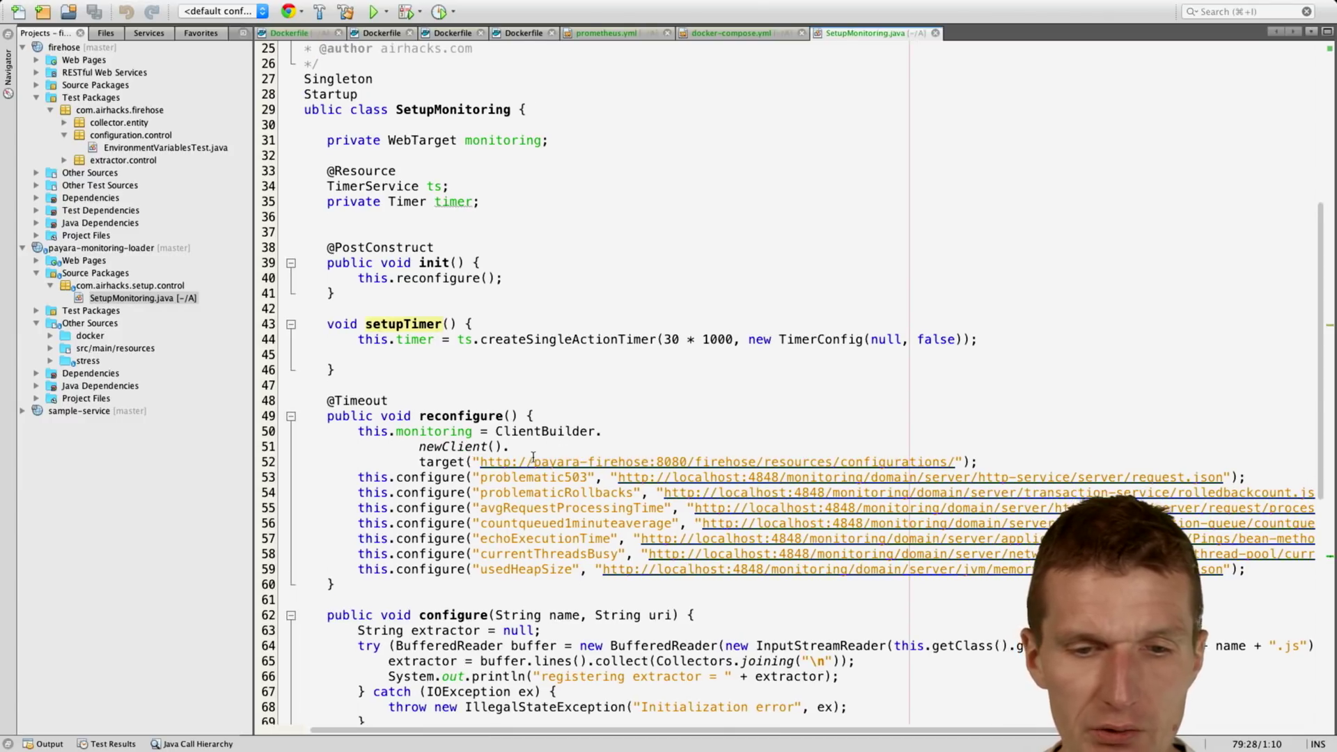
{"action": "left_click_drag", "start_coordinate": [534, 461], "coordinate": [633, 461]}
{"action": "scroll", "coordinate": [754, 456], "scroll_direction": "down", "scroll_amount": 3}
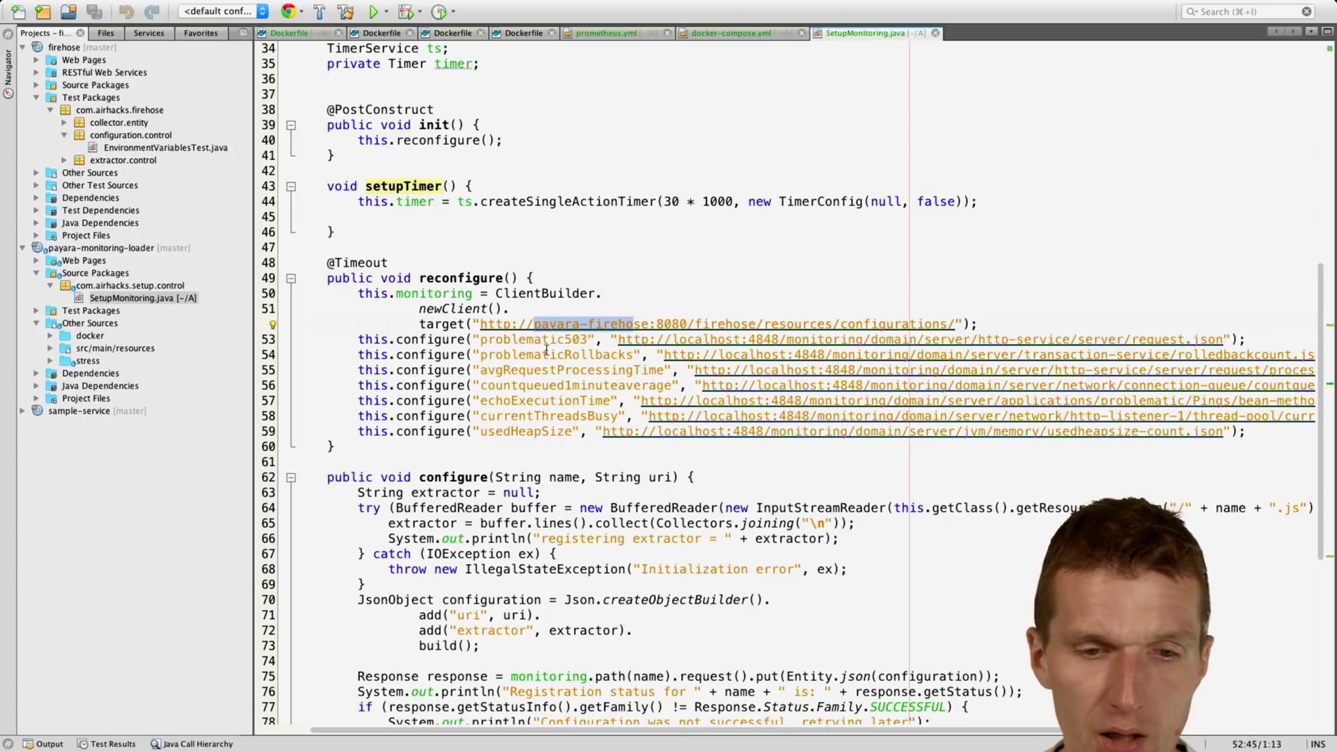
{"action": "left_click", "coordinate": [543, 342]}
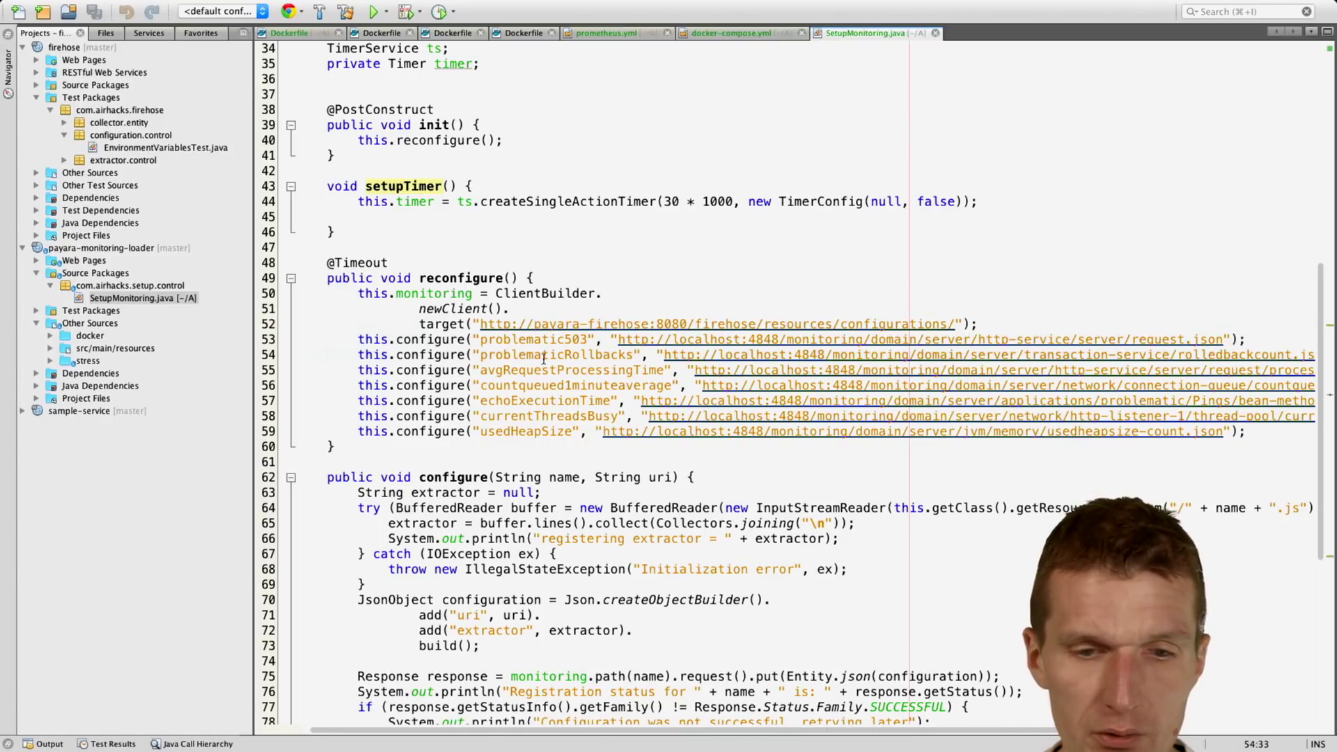
{"action": "left_click", "coordinate": [534, 355]}
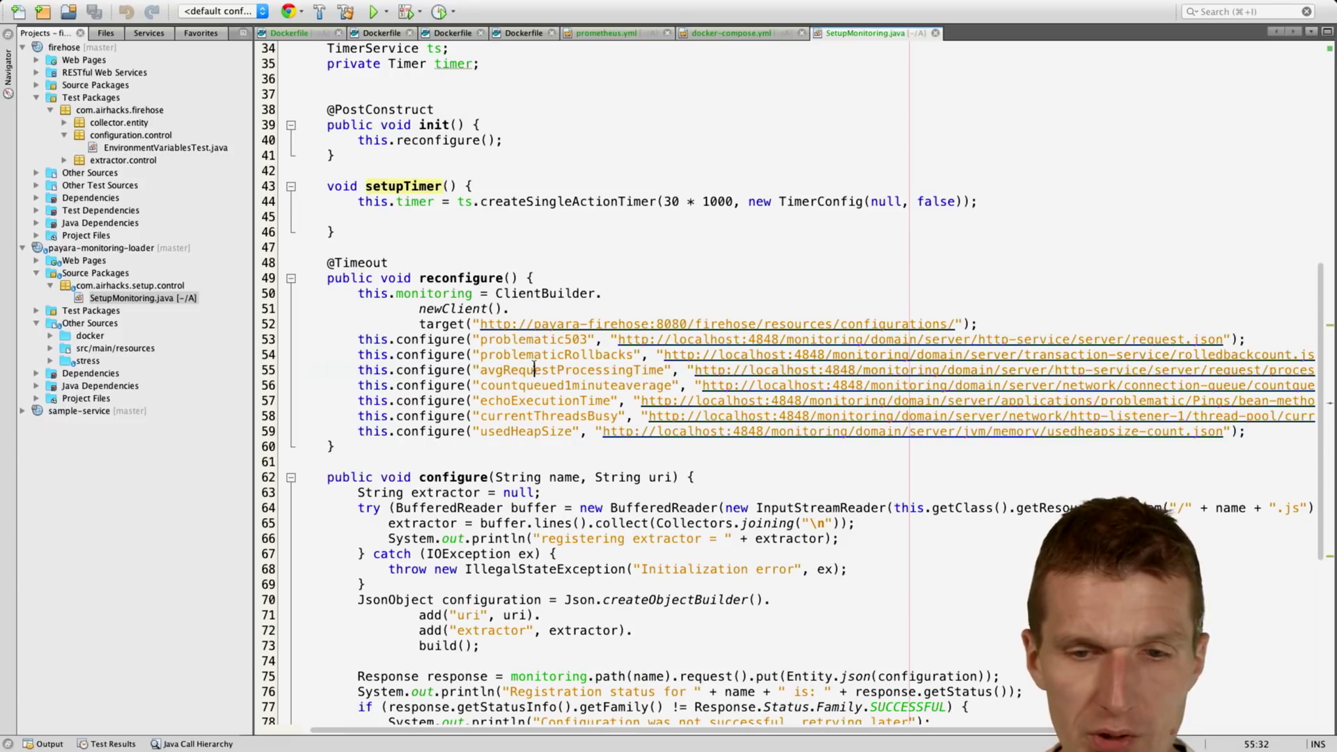
{"action": "scroll", "coordinate": [534, 369], "scroll_direction": "right", "scroll_amount": 10}
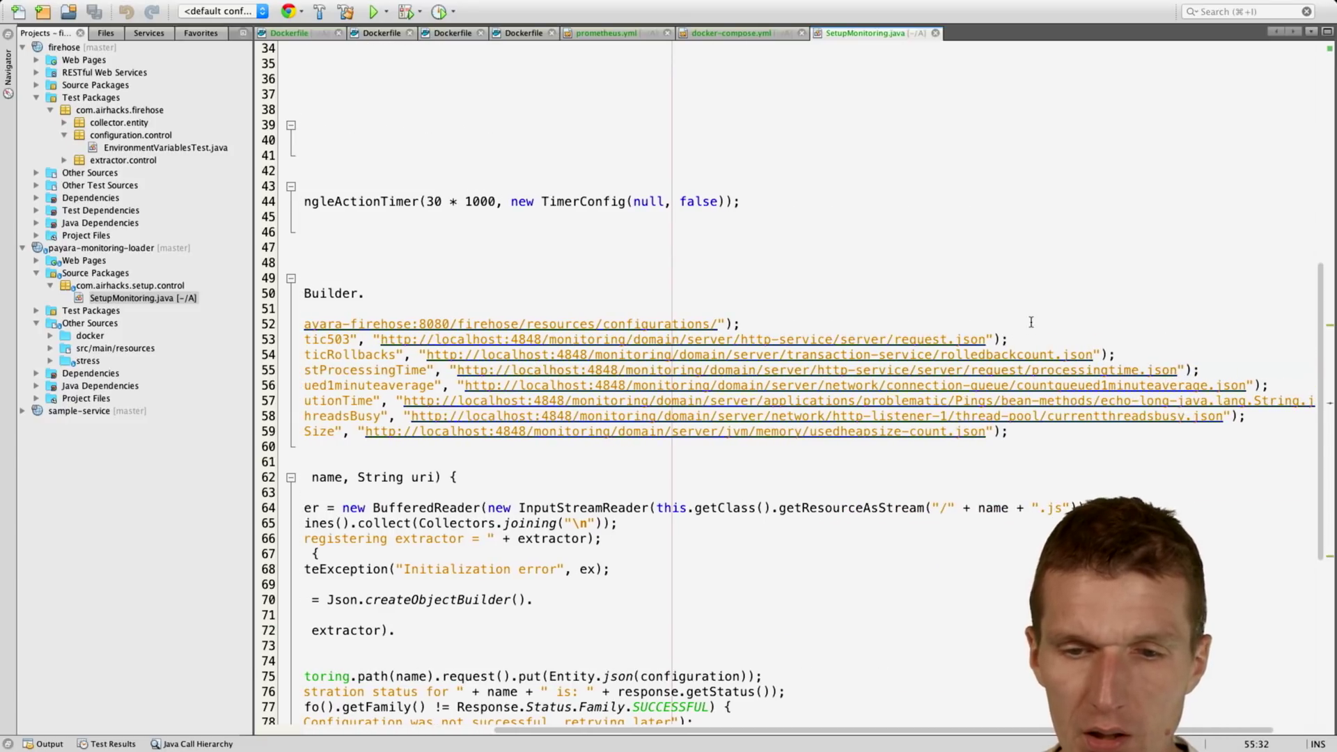
{"action": "scroll", "coordinate": [1033, 379], "scroll_direction": "down", "scroll_amount": 1}
{"action": "scroll", "coordinate": [1032, 379], "scroll_direction": "left", "scroll_amount": 8}
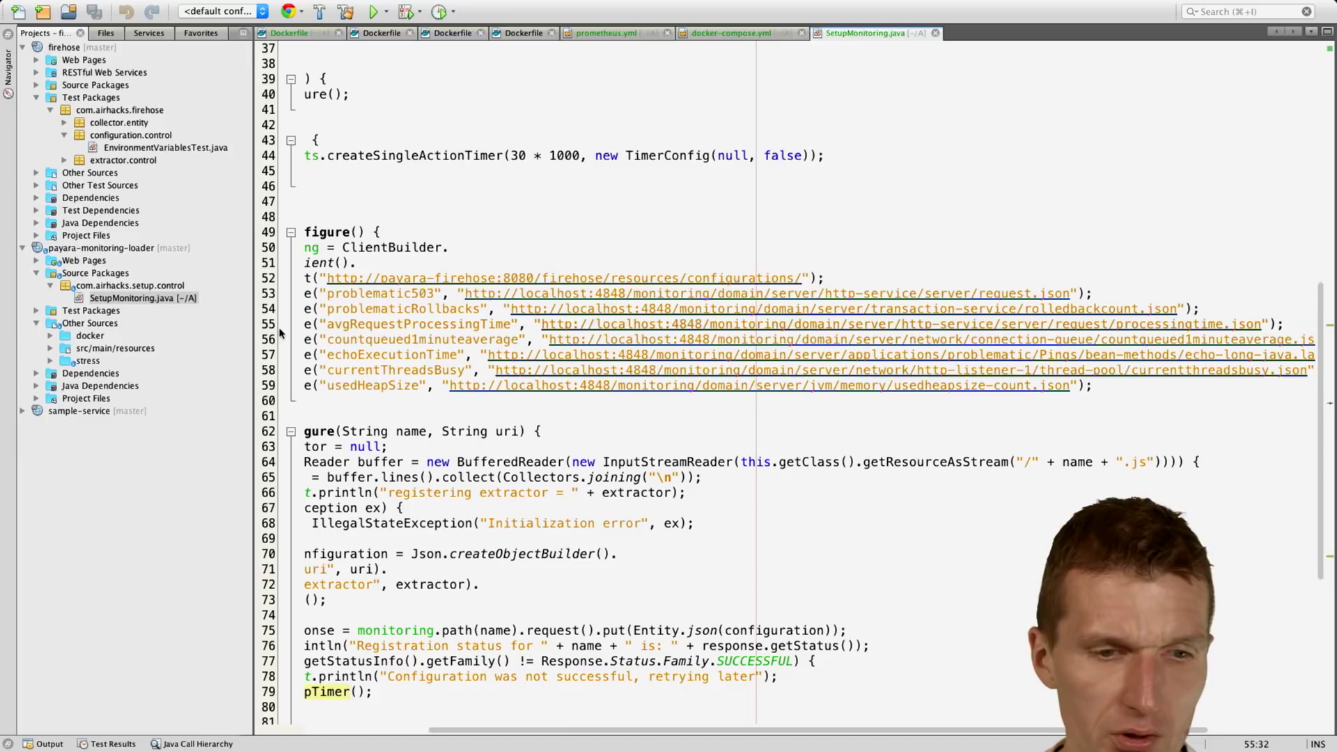
Step: Expand the stress and resources folders to list the extractor scripts
{"action": "left_click", "coordinate": [89, 359]}
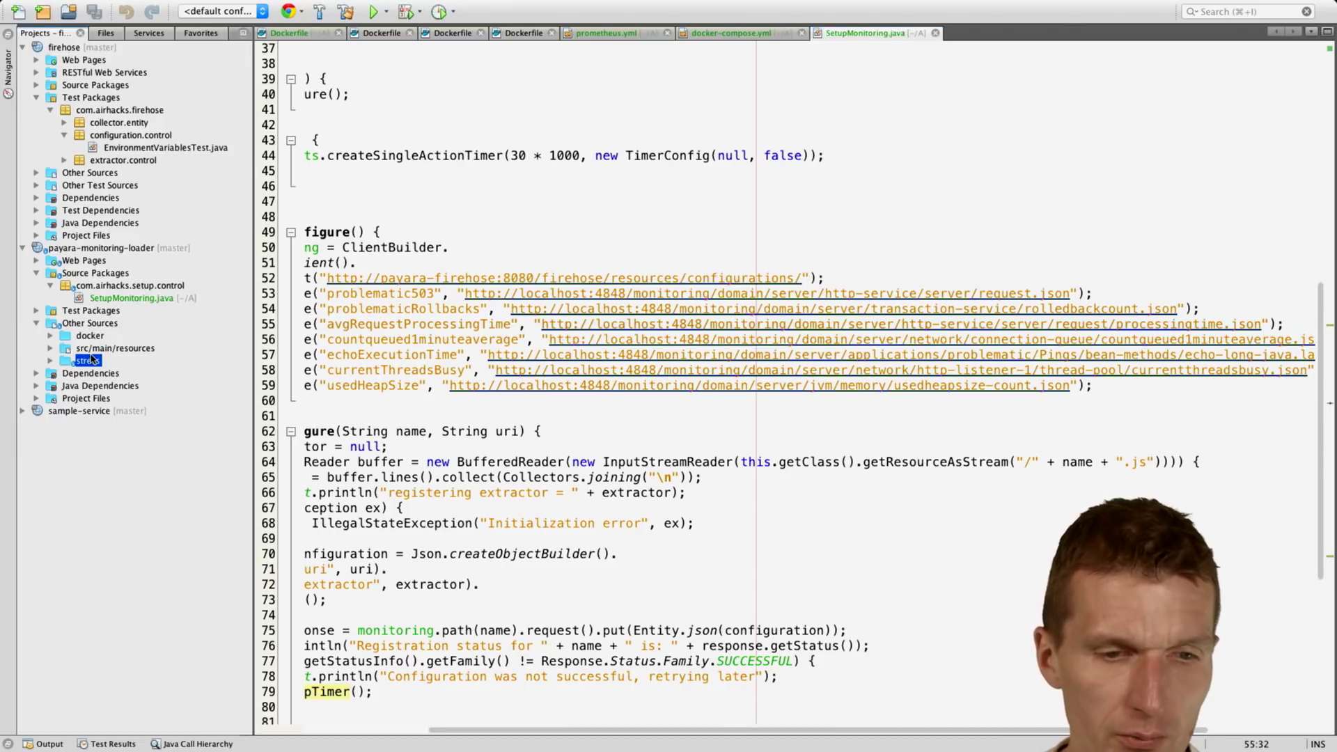
{"action": "double_click", "coordinate": [90, 360]}
{"action": "key", "text": "Up"}
{"action": "key", "text": "Right"}
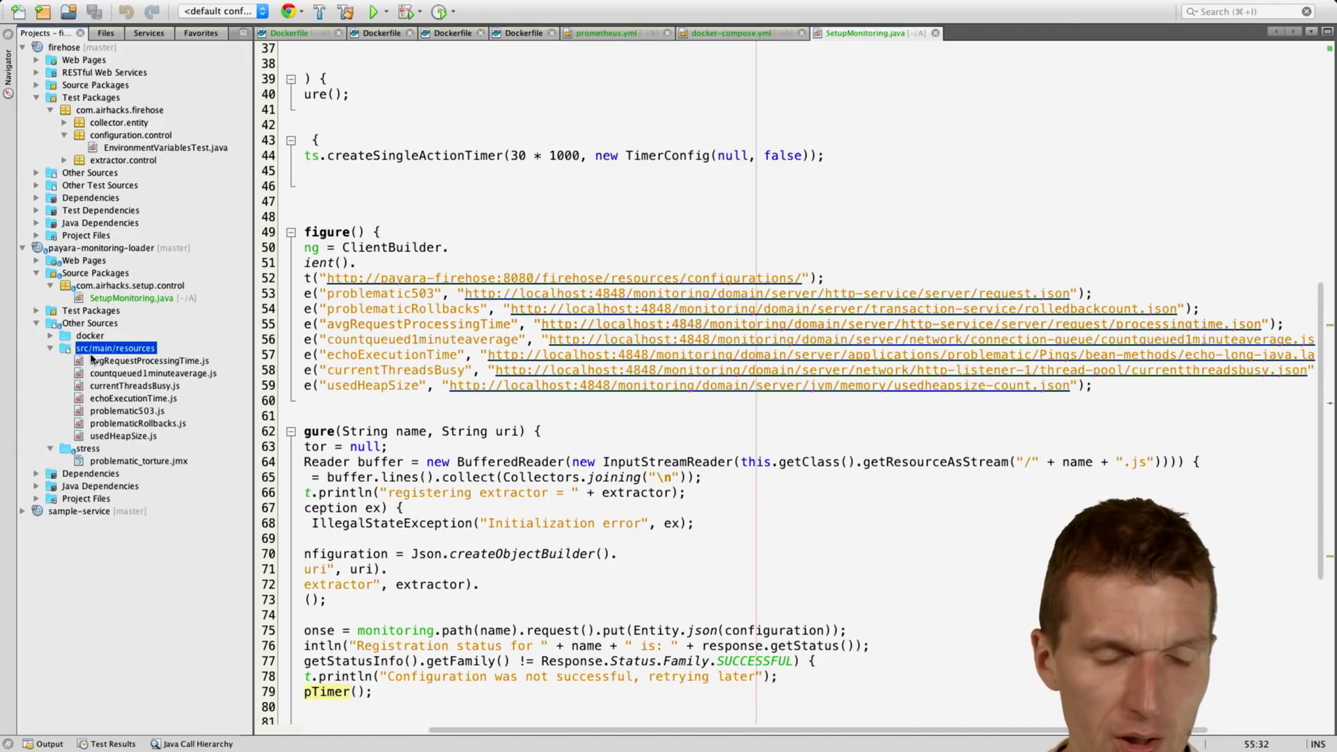
{"action": "key", "text": "Down"}
{"action": "key", "text": "Down"}
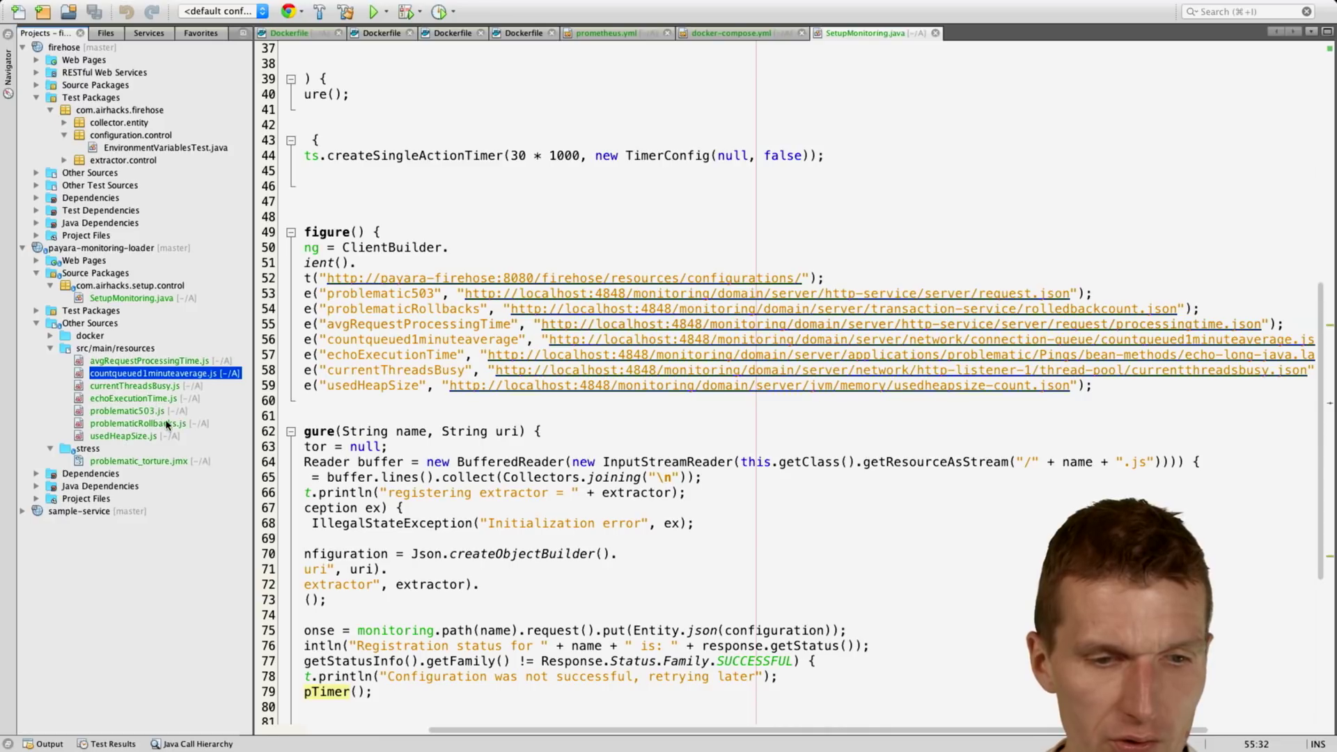
Step: Open problematicRollbacks.js and trace its extraProperties.entity.rolledbackcount.count value path
{"action": "double_click", "coordinate": [167, 426]}
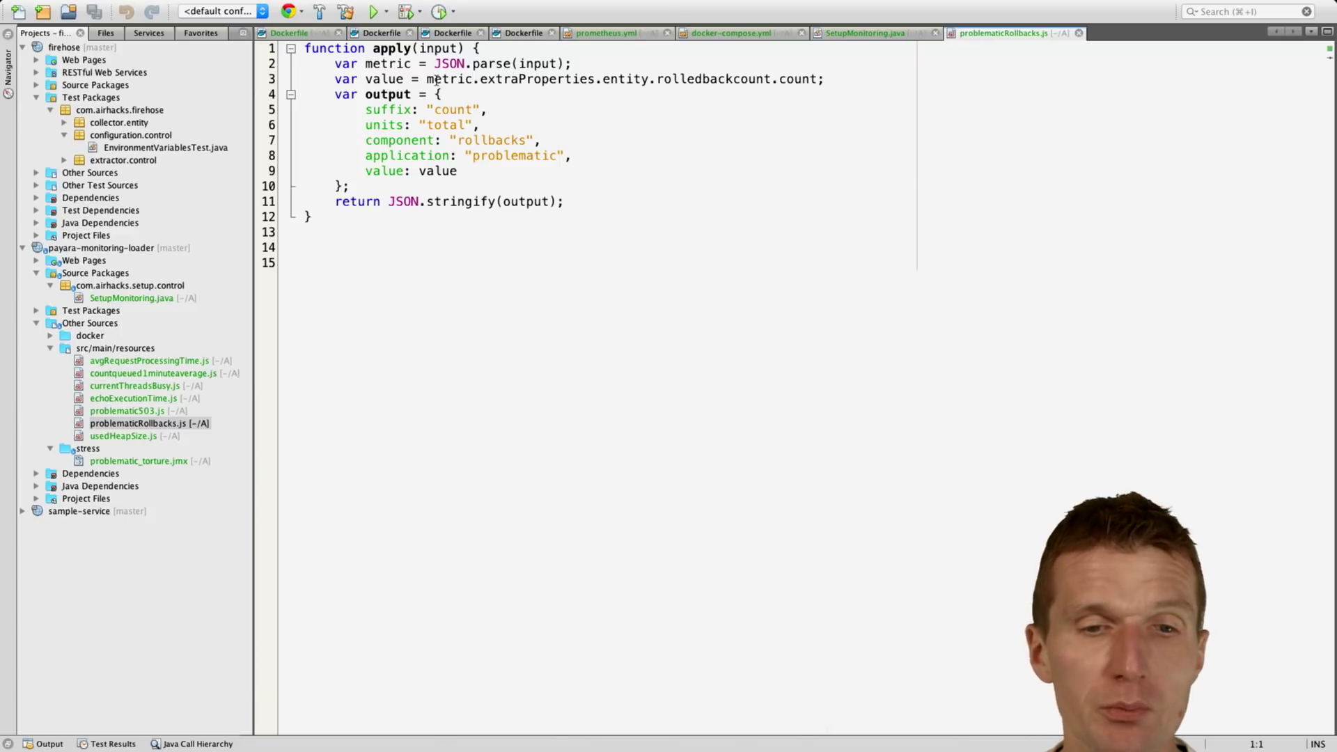
{"action": "left_click", "coordinate": [452, 77]}
{"action": "left_click", "coordinate": [535, 78]}
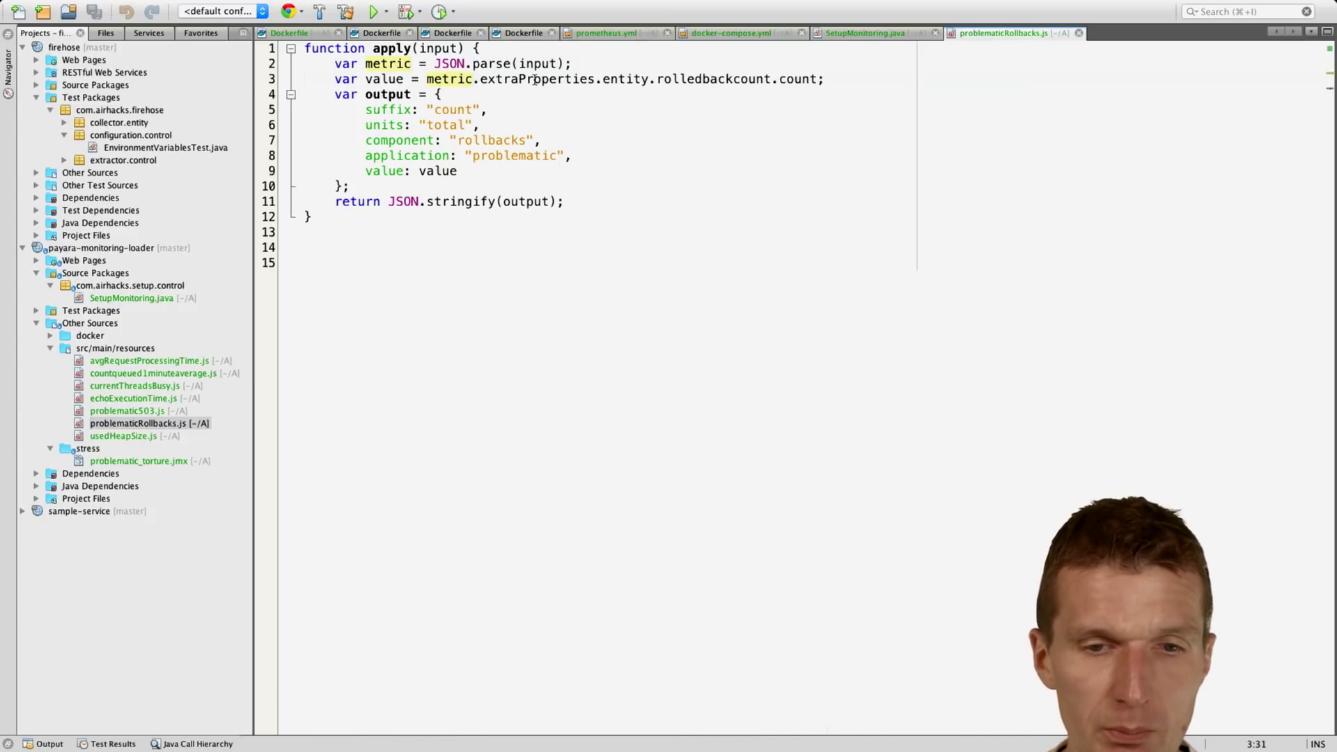
{"action": "left_click", "coordinate": [618, 75]}
{"action": "left_click", "coordinate": [687, 78]}
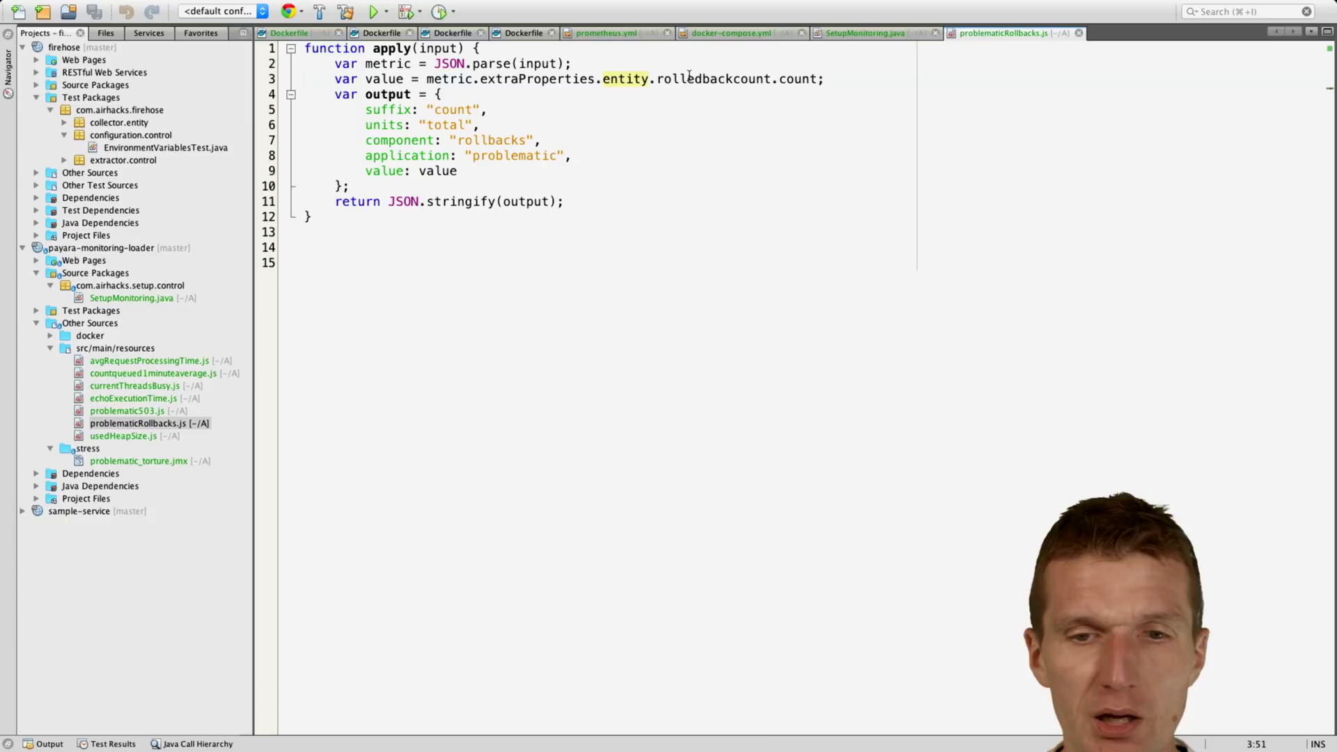
{"action": "left_click", "coordinate": [794, 80]}
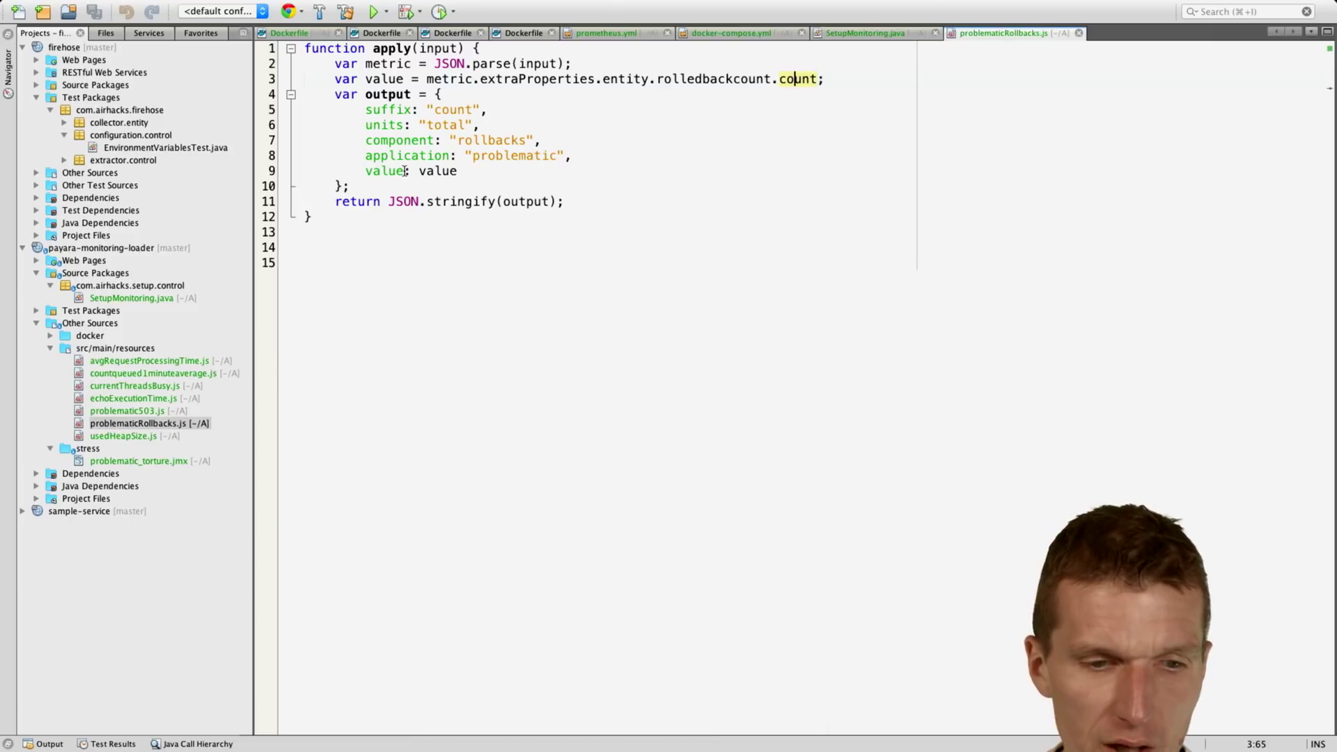
Step: Open usedHeapSize.js, inspect its usedheapsize-count key, then return to SetupMonitoring.java
{"action": "left_click", "coordinate": [127, 437]}
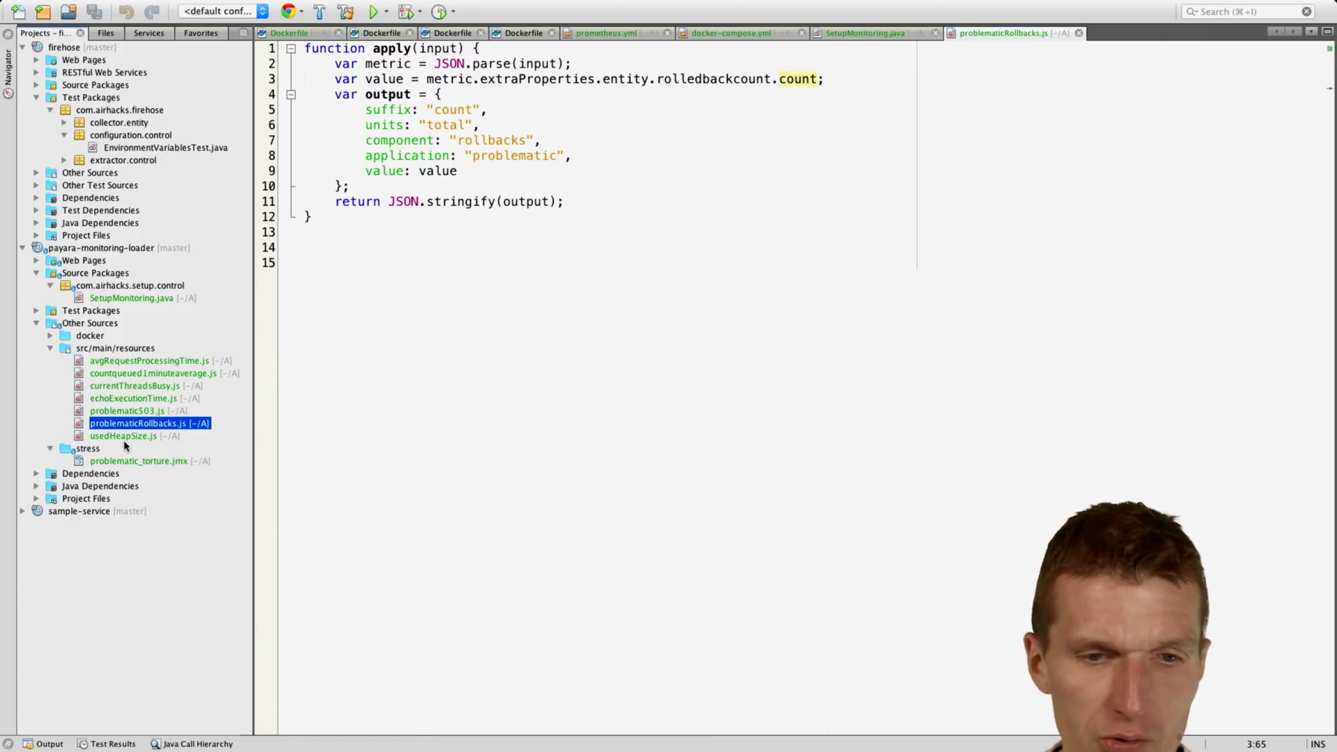
{"action": "double_click", "coordinate": [127, 436]}
{"action": "left_click", "coordinate": [604, 79]}
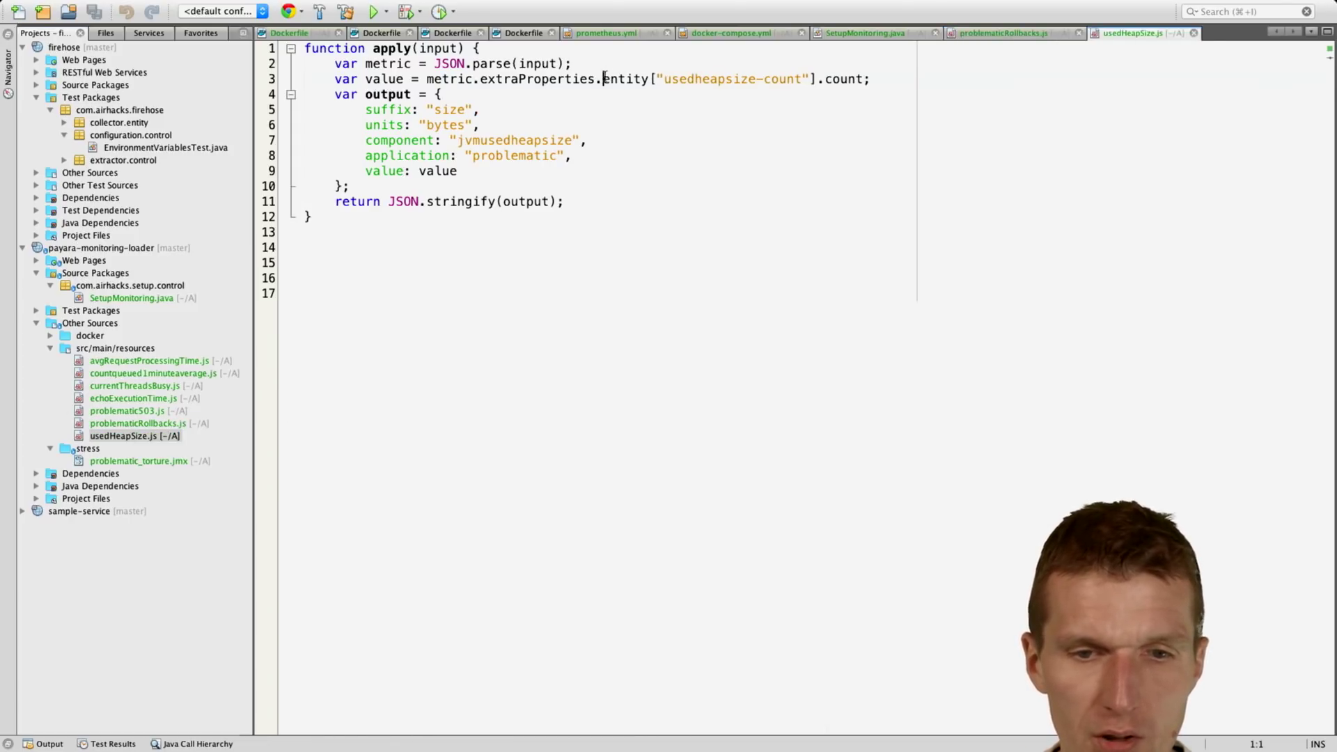
{"action": "left_click", "coordinate": [757, 79]}
{"action": "double_click", "coordinate": [150, 297]}
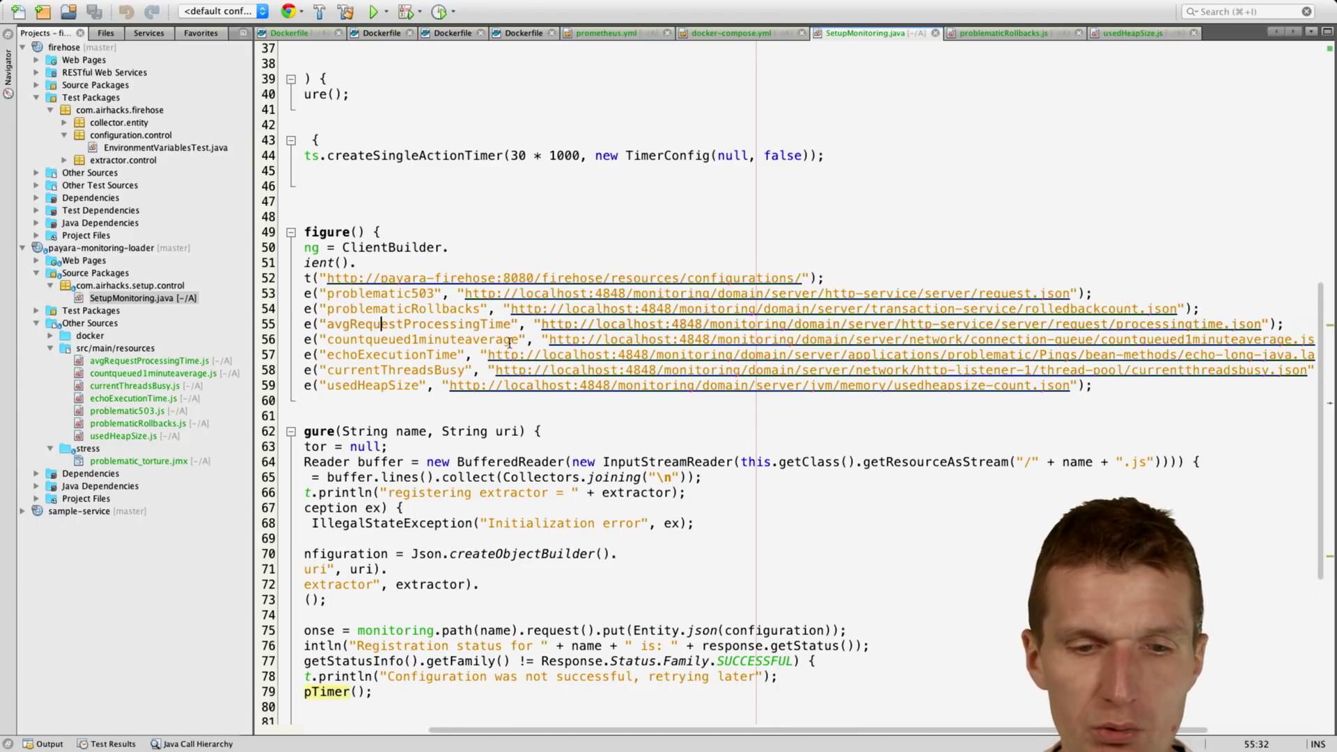
Step: Scroll through SetupMonitoring.java, then switch the side panel to Favorites with super+3
{"action": "scroll", "coordinate": [509, 341], "scroll_direction": "left", "scroll_amount": 5}
{"action": "scroll", "coordinate": [509, 342], "scroll_direction": "up", "scroll_amount": 1}
{"action": "scroll", "coordinate": [509, 342], "scroll_direction": "down", "scroll_amount": 8}
{"action": "scroll", "coordinate": [509, 342], "scroll_direction": "up", "scroll_amount": 15}
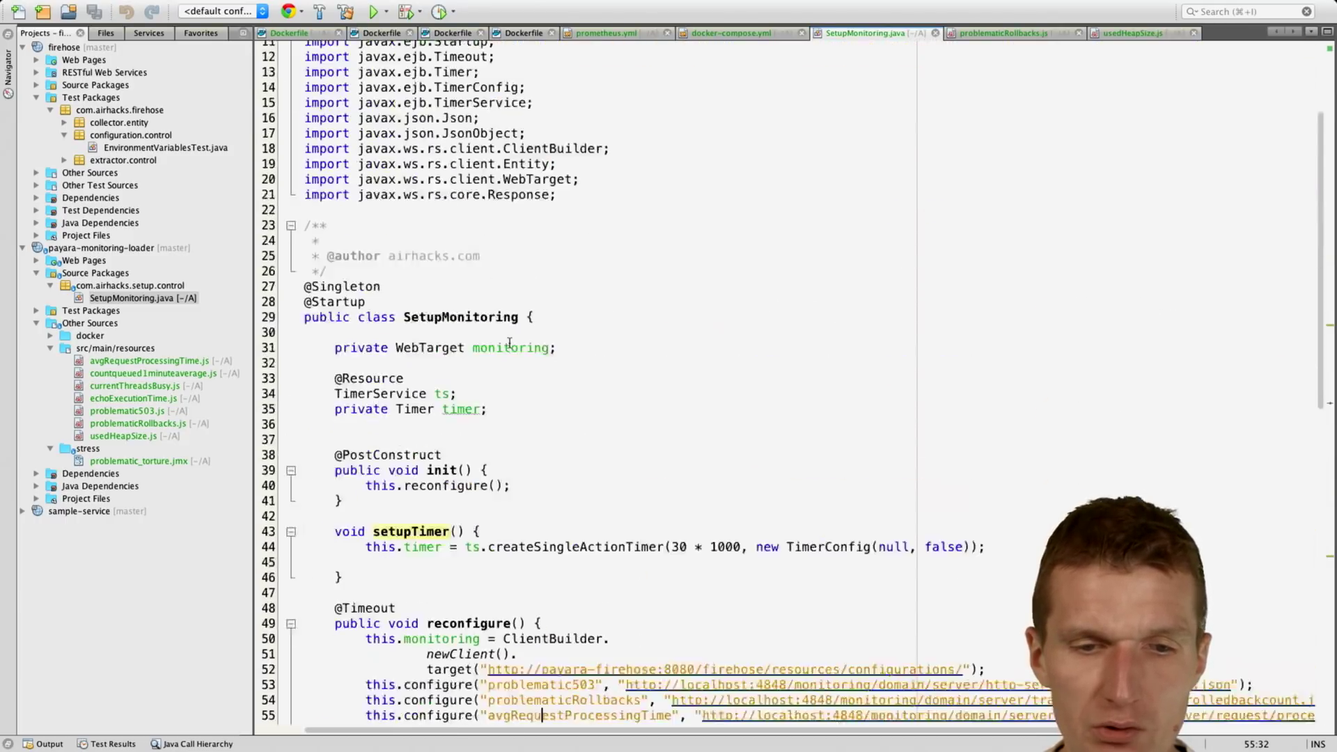
{"action": "scroll", "coordinate": [509, 342], "scroll_direction": "up", "scroll_amount": 1}
{"action": "scroll", "coordinate": [509, 341], "scroll_direction": "down", "scroll_amount": 8}
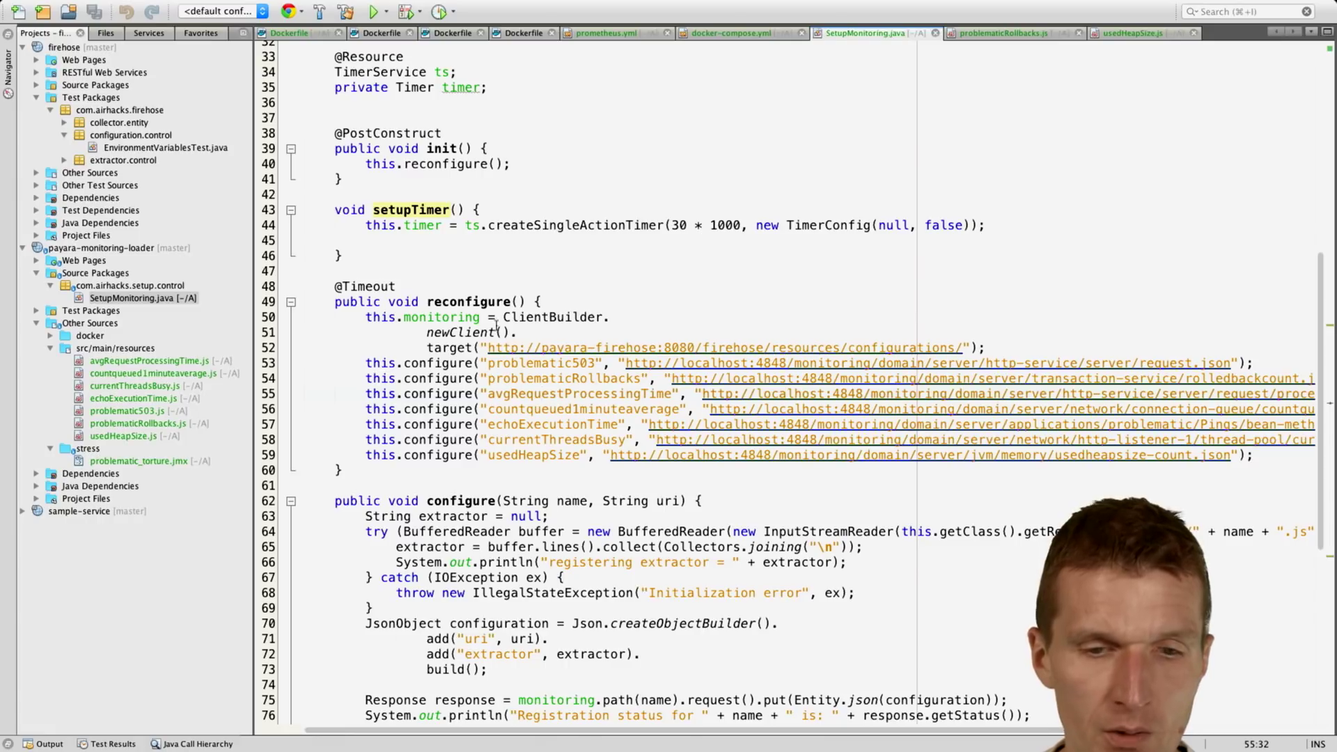
{"action": "key", "text": "super+3"}
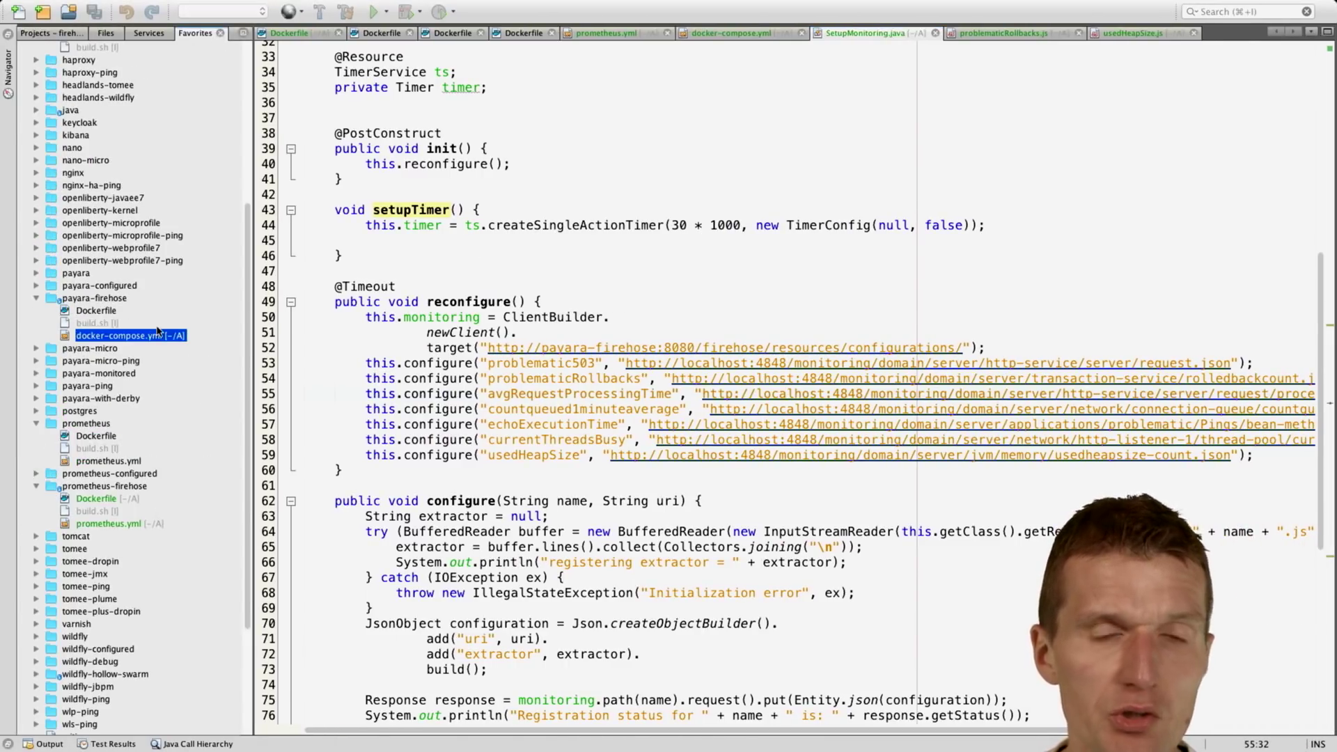
Step: Open the payara-firehose Dockerfile and highlight firehose.war, its download URL, port 8090 and http-listener-1
{"action": "double_click", "coordinate": [103, 313]}
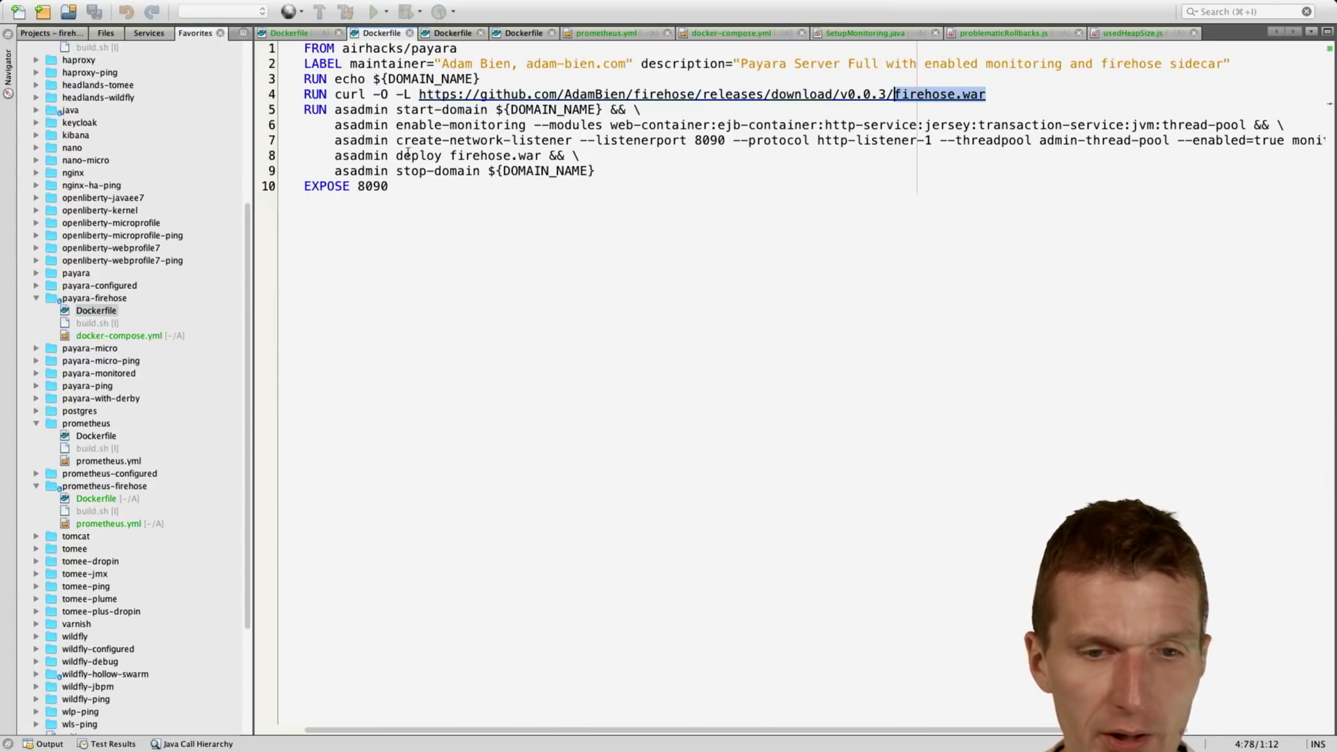
{"action": "left_click", "coordinate": [411, 113]}
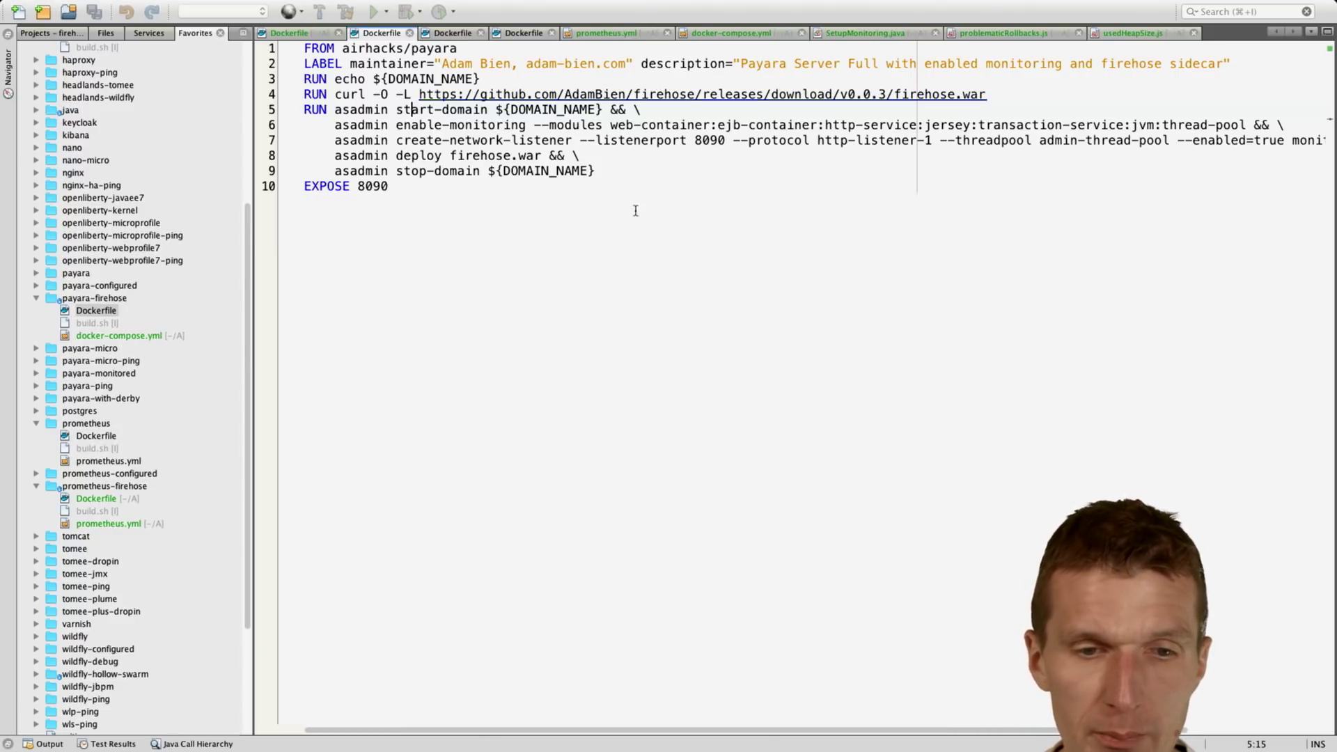
{"action": "left_click_drag", "start_coordinate": [449, 156], "coordinate": [537, 156]}
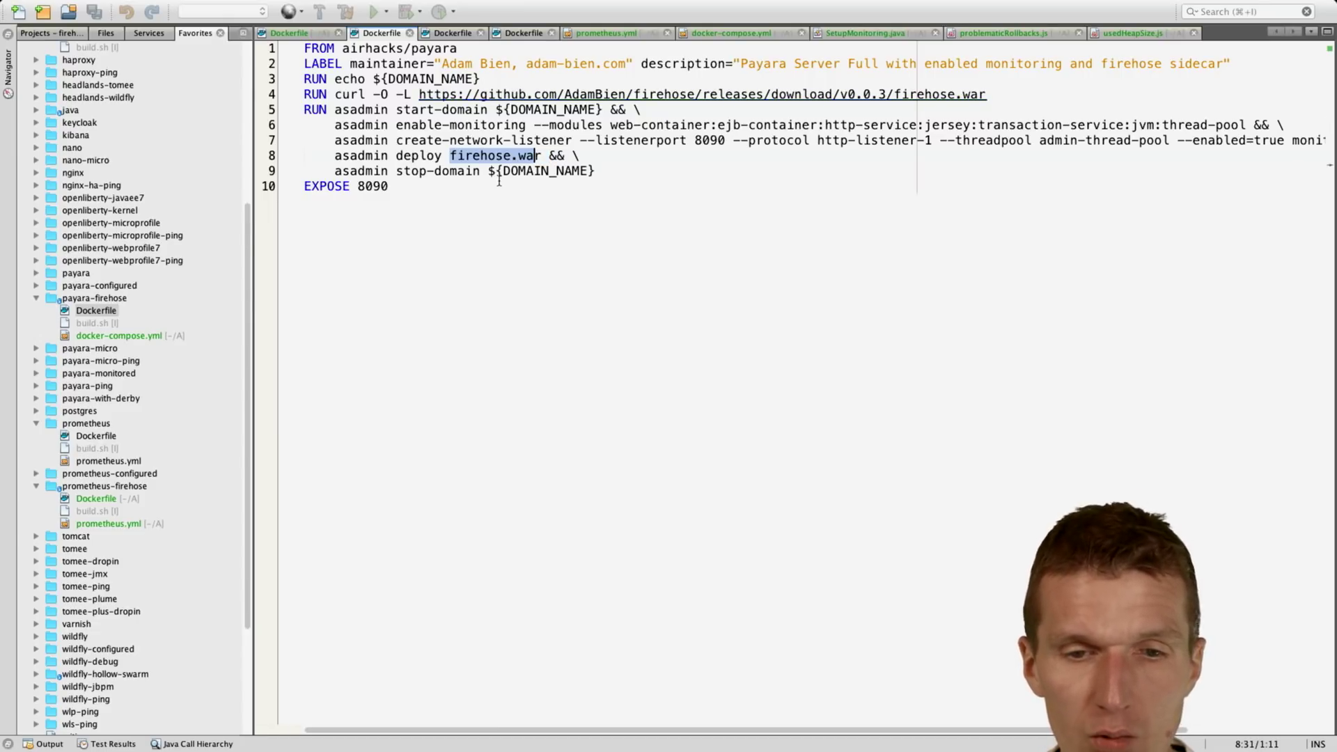
{"action": "left_click_drag", "start_coordinate": [420, 94], "coordinate": [953, 104]}
{"action": "left_click", "coordinate": [964, 199]}
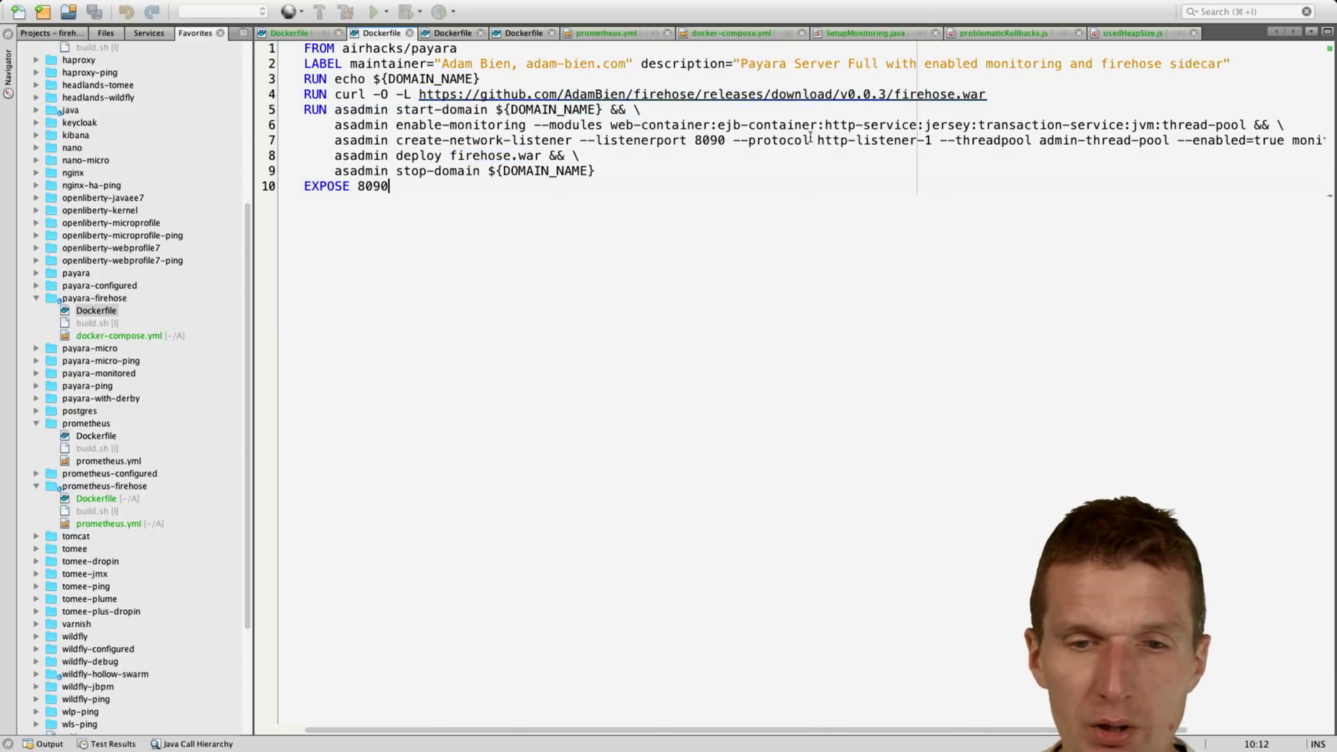
{"action": "left_click_drag", "start_coordinate": [741, 140], "coordinate": [941, 141]}
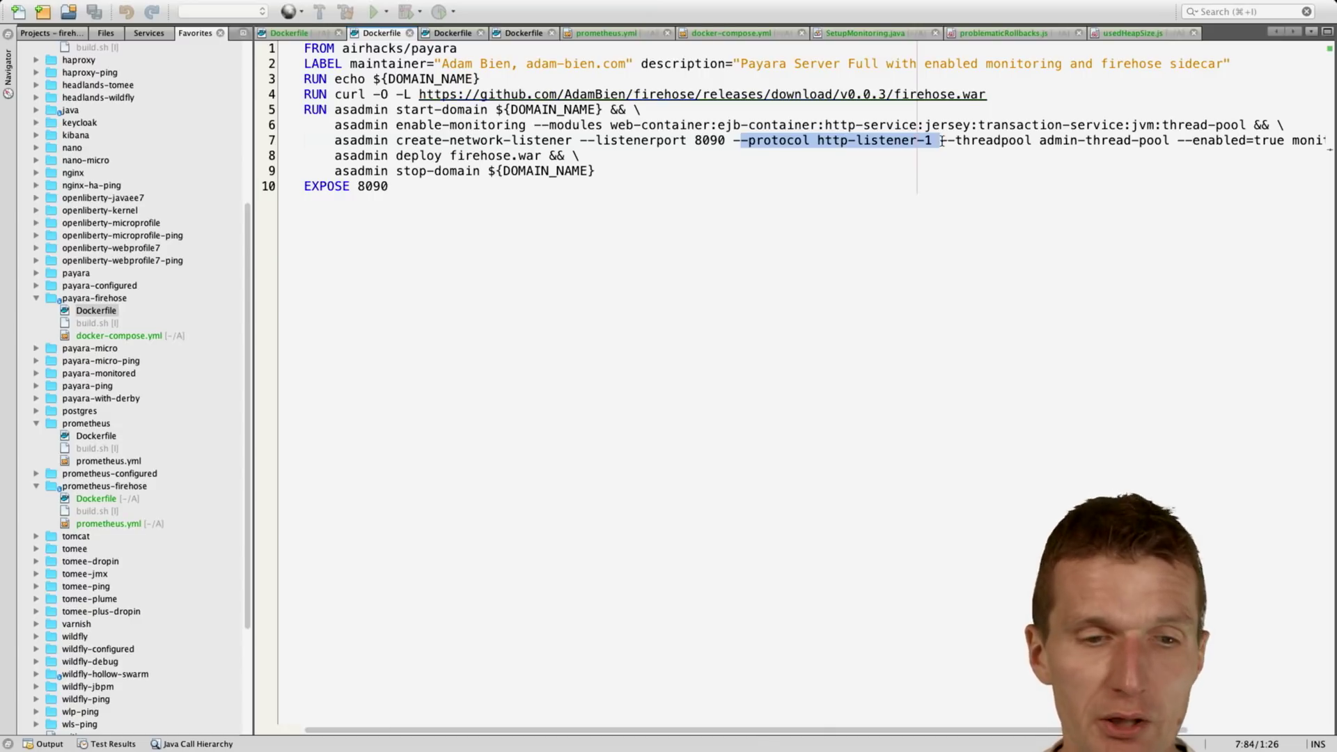
{"action": "scroll", "coordinate": [121, 380], "scroll_direction": "down", "scroll_amount": 6}
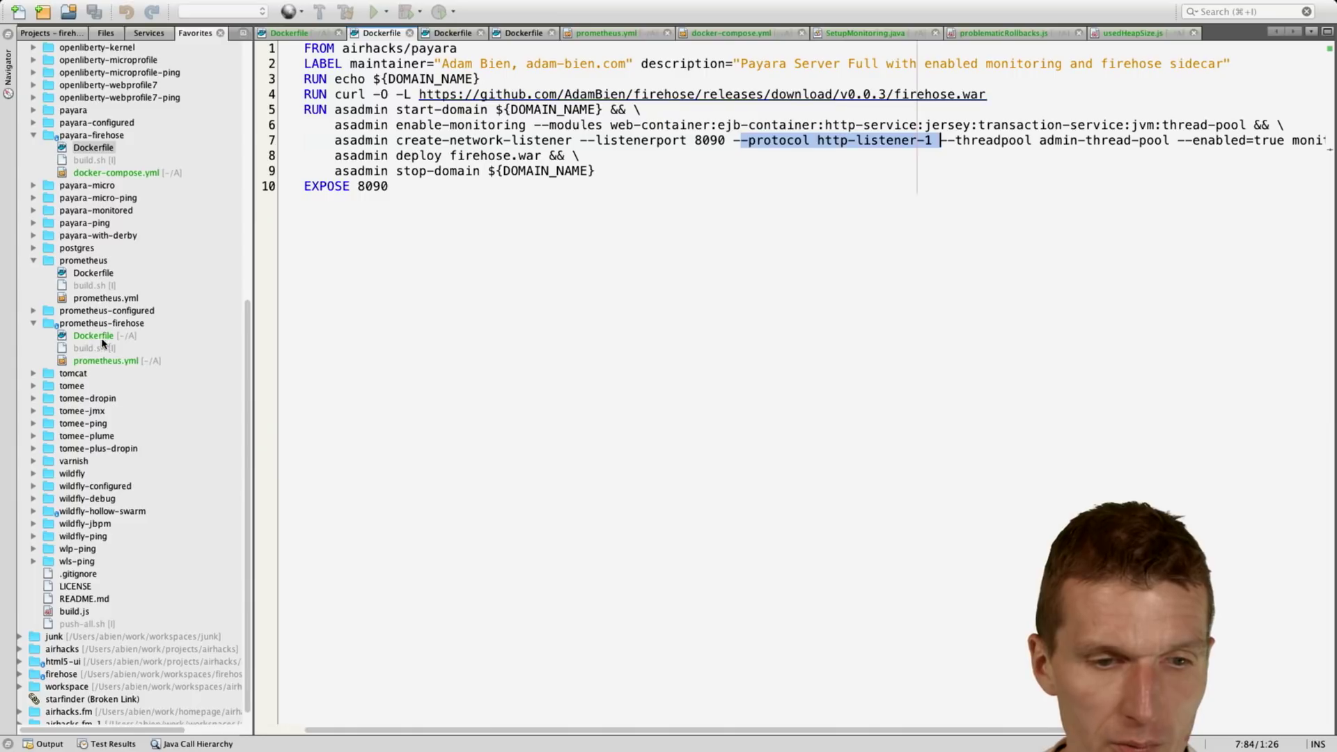
Step: Change the payara-firehose scrape target port in prometheus.yml from 8090 to 8080
{"action": "left_click", "coordinate": [107, 361]}
{"action": "double_click", "coordinate": [107, 362]}
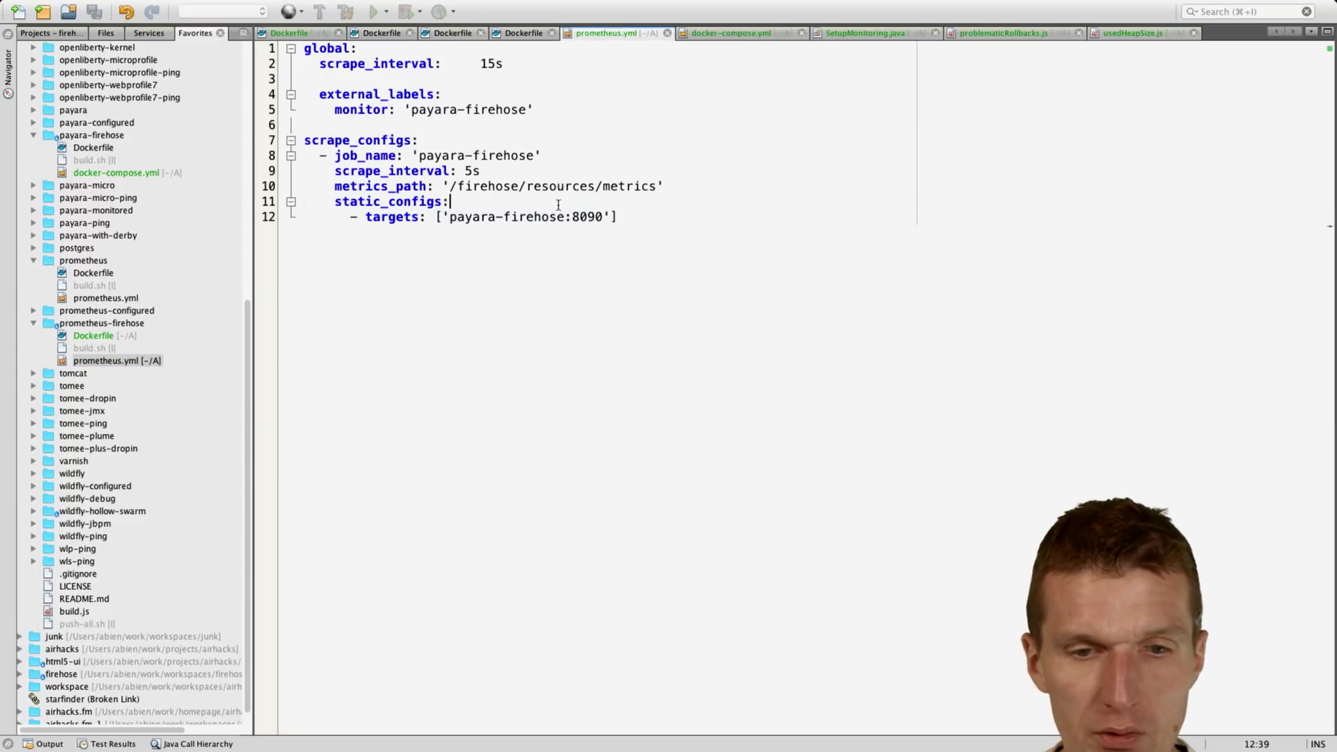
{"action": "left_click_drag", "start_coordinate": [449, 217], "coordinate": [566, 216]}
{"action": "left_click", "coordinate": [605, 216]}
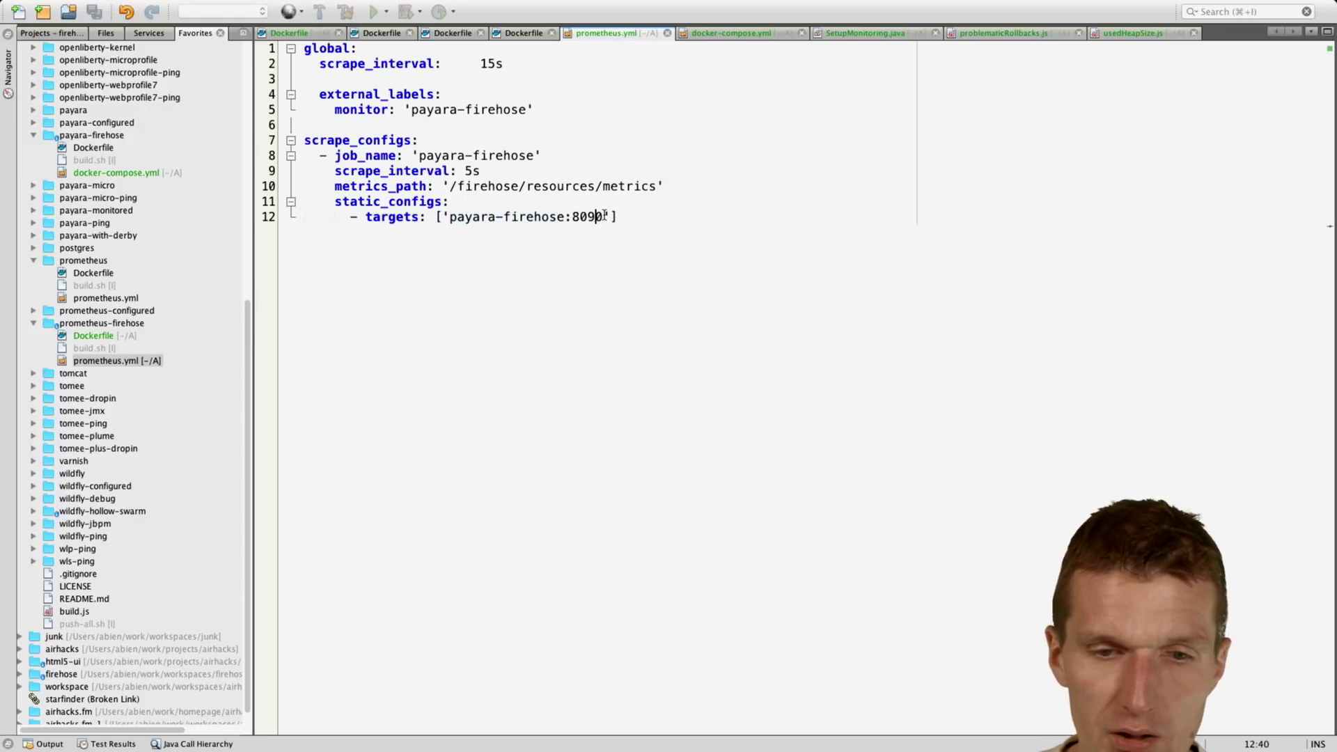
{"action": "key", "text": "BackSpace"}
{"action": "type", "text": "8"}
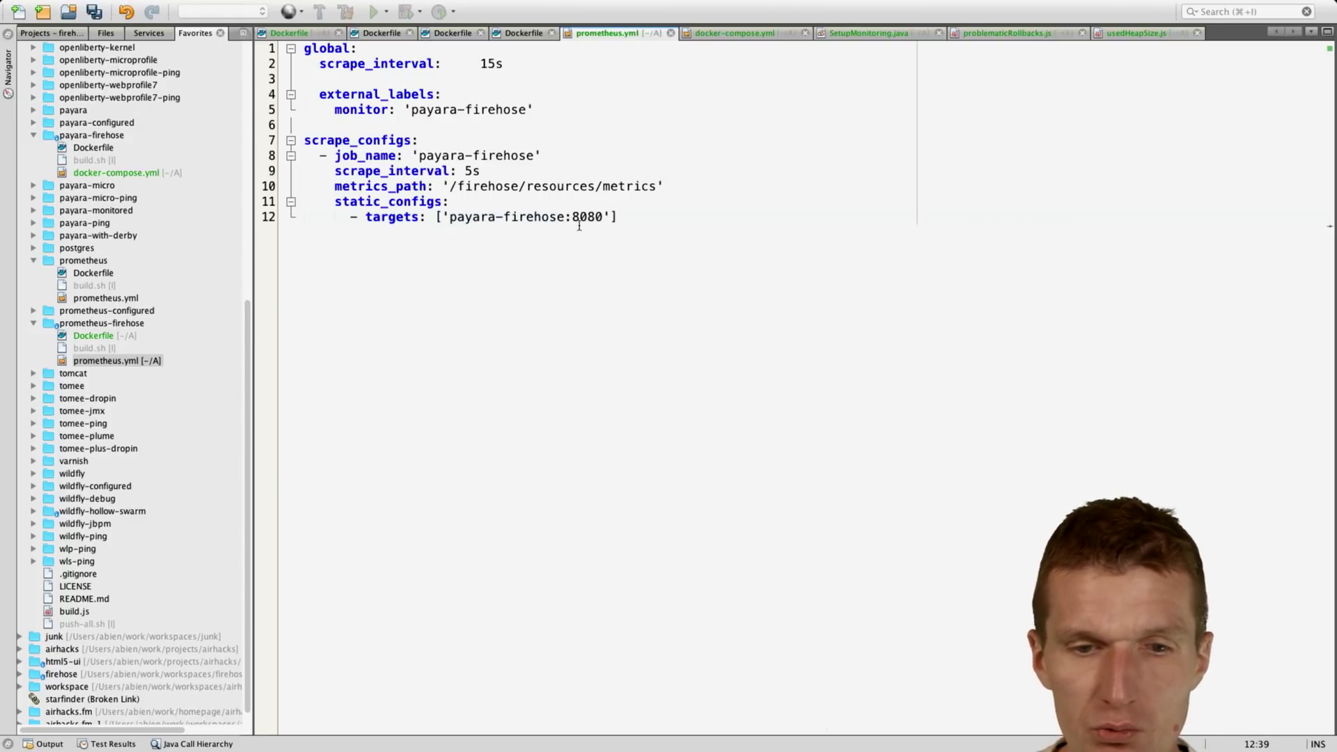
{"action": "left_click_drag", "start_coordinate": [573, 217], "coordinate": [611, 216]}
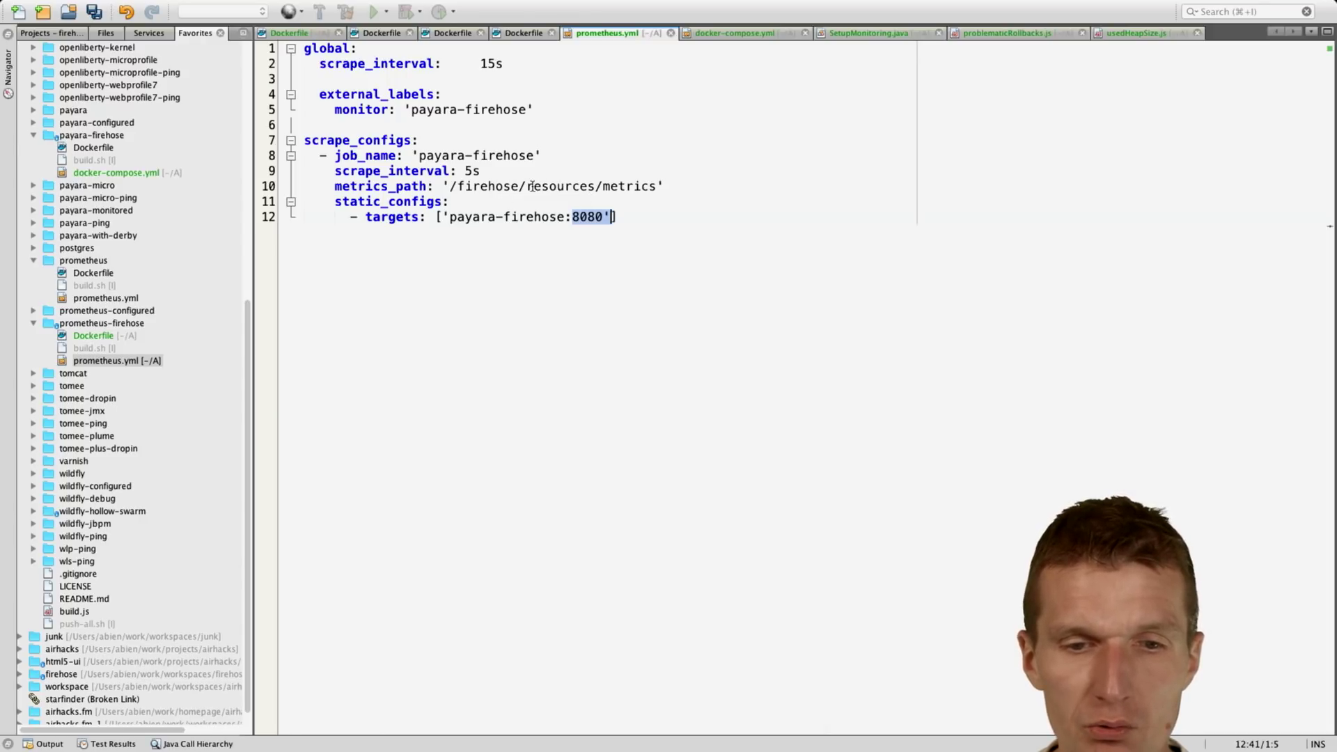
{"action": "left_click_drag", "start_coordinate": [531, 186], "coordinate": [655, 186]}
{"action": "left_click", "coordinate": [660, 186]}
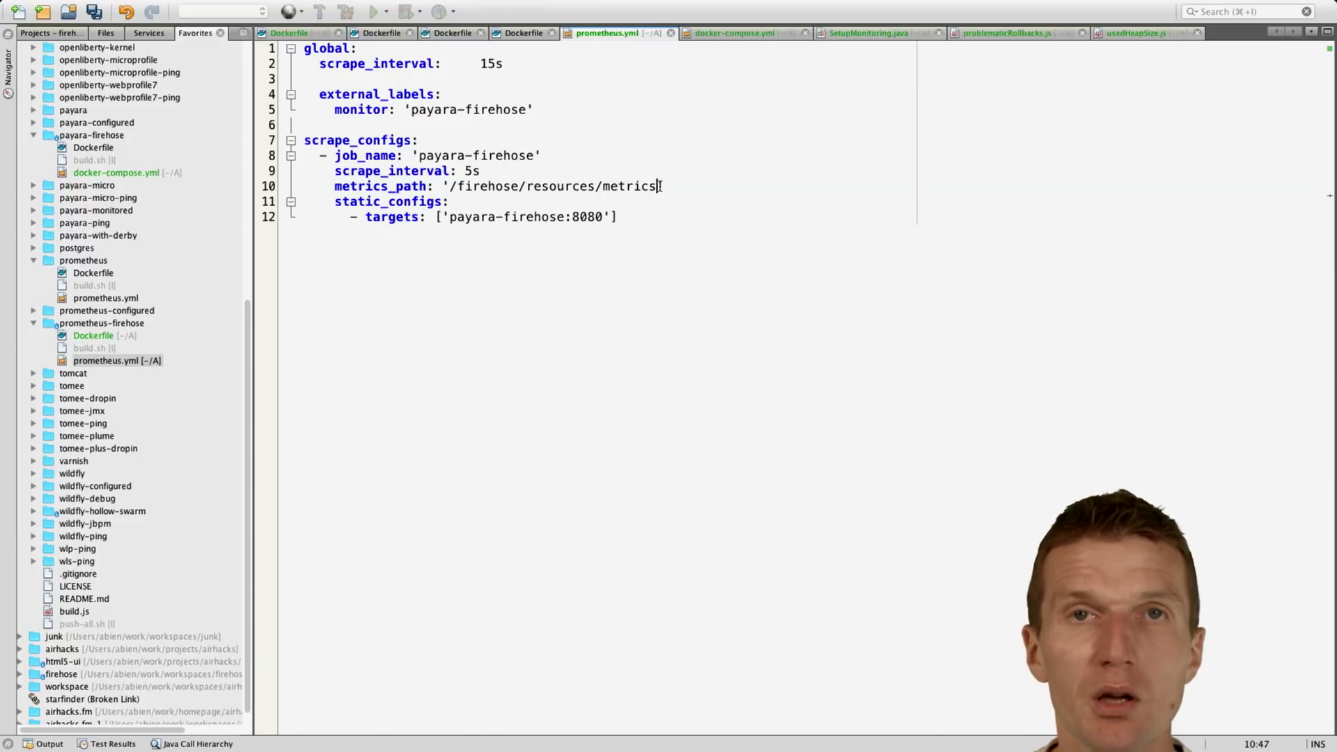
Step: Open the grafana Dockerfile from the Favorites tree
{"action": "scroll", "coordinate": [147, 403], "scroll_direction": "up", "scroll_amount": 10}
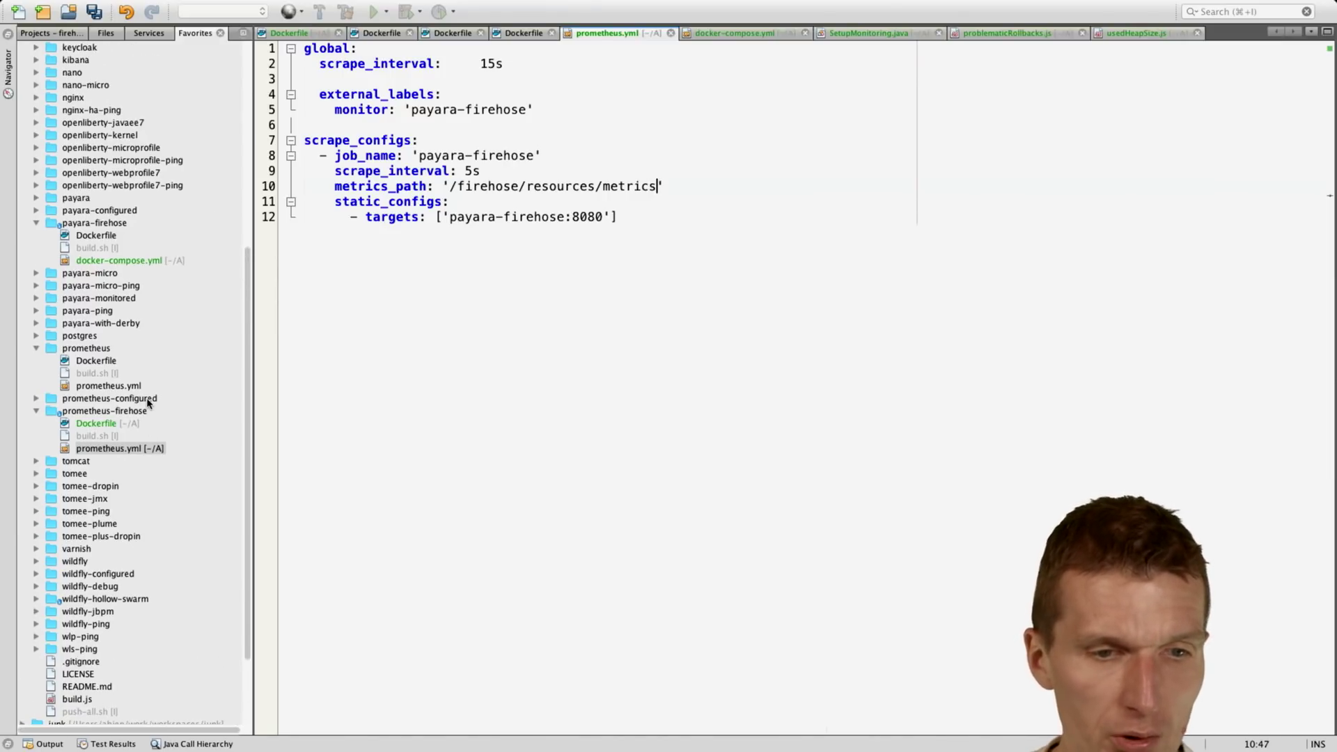
{"action": "scroll", "coordinate": [147, 404], "scroll_direction": "up", "scroll_amount": 1}
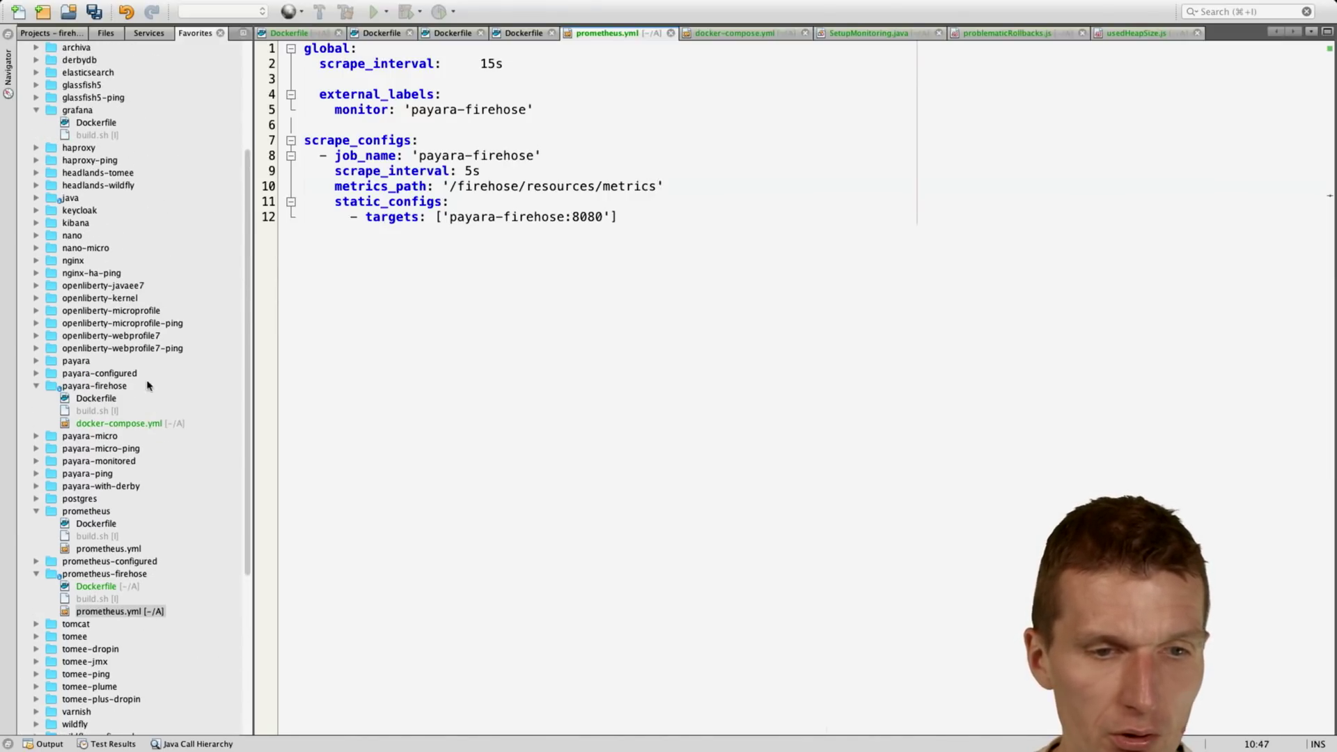
{"action": "double_click", "coordinate": [107, 123]}
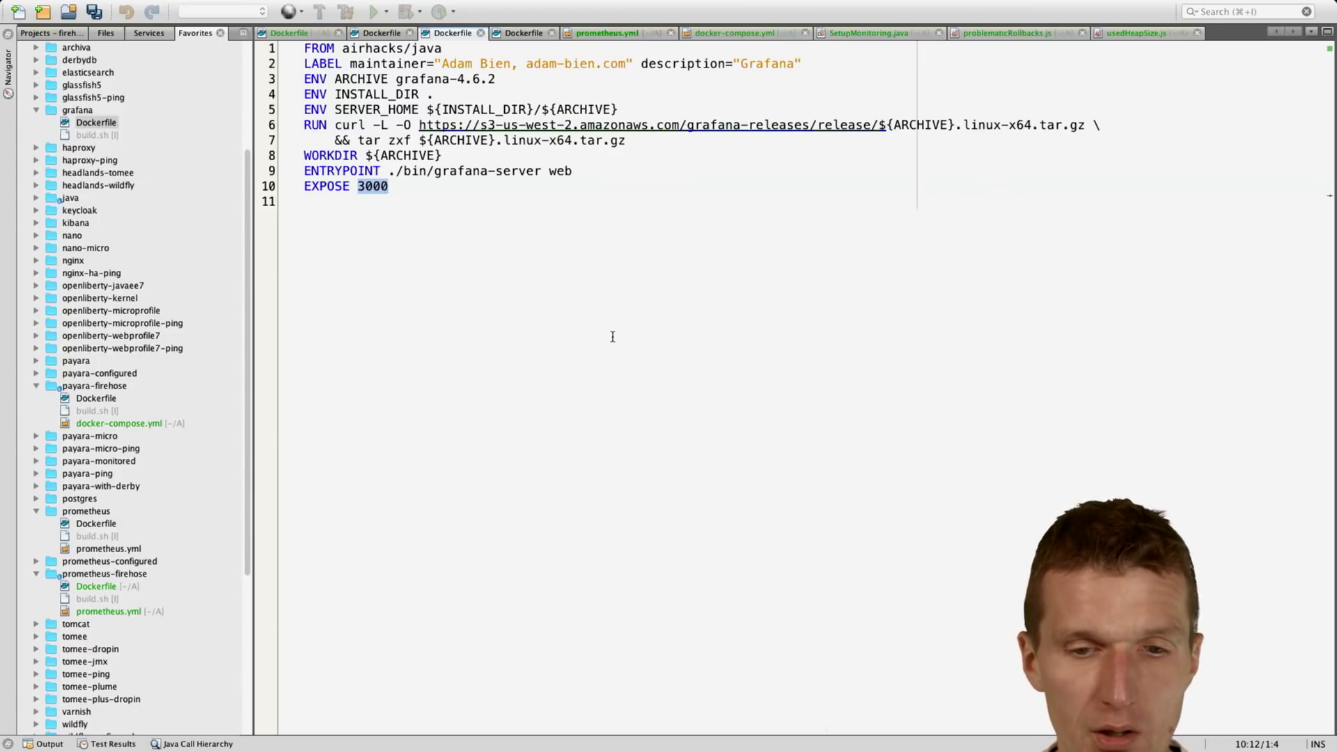
Step: In Terminal, run ls and docker-compose up, then return to the browser
{"action": "key", "text": "ctrl+Right"}
{"action": "key", "text": "ctrl+Right"}
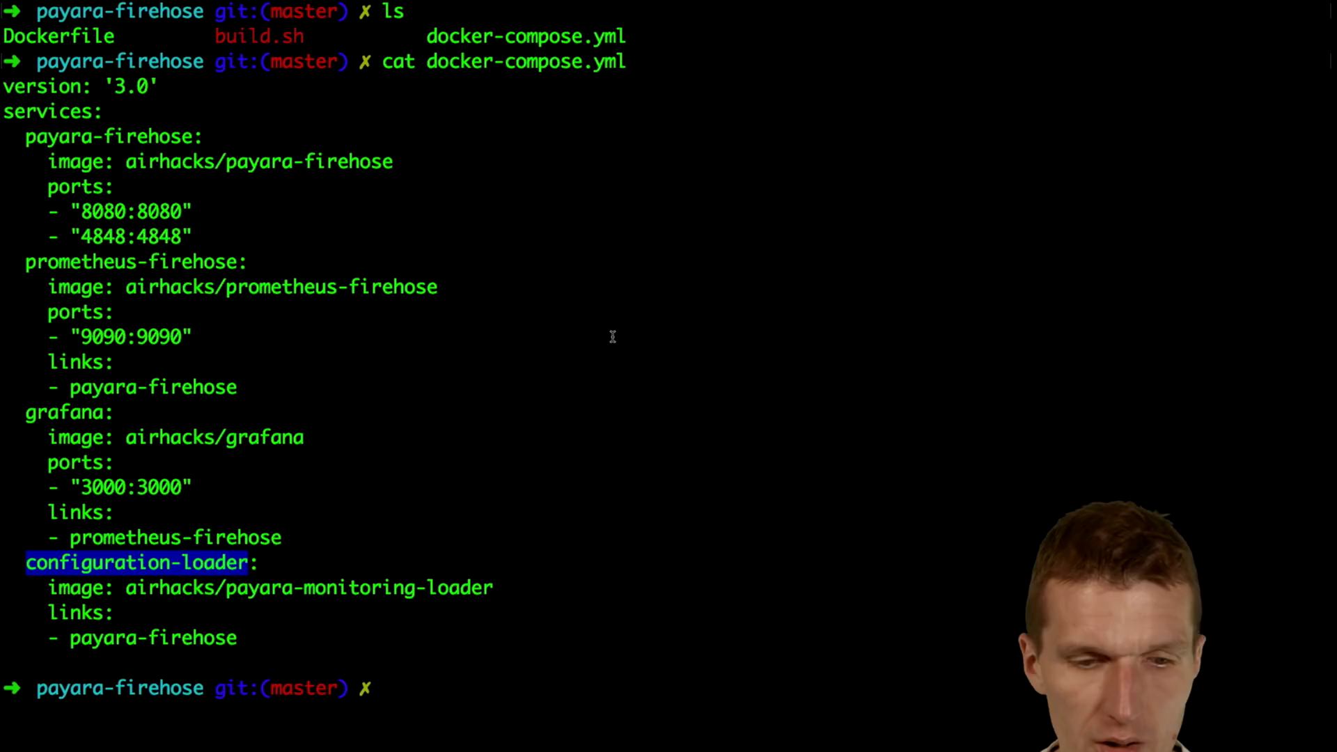
{"action": "type", "text": "ls"}
{"action": "key", "text": "Return"}
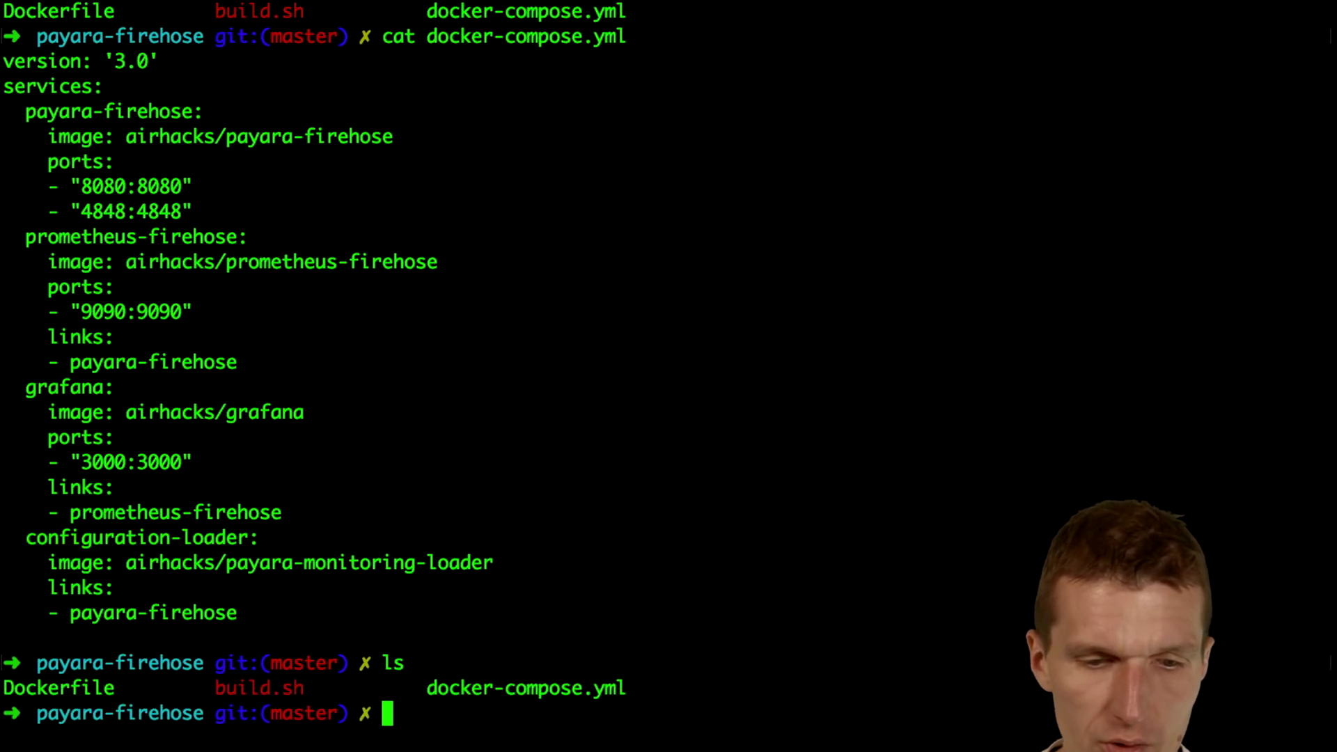
{"action": "type", "text": "docker-comp"}
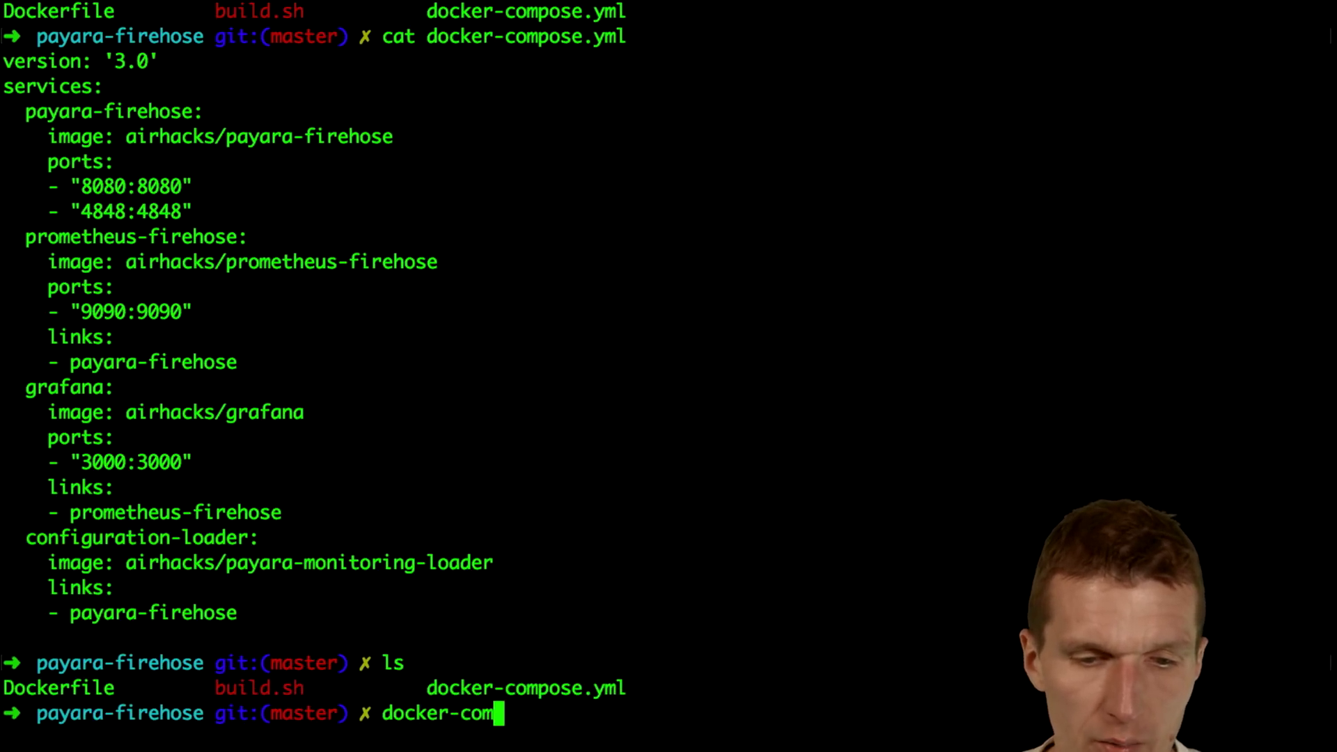
{"action": "type", "text": "ose up"}
{"action": "key", "text": "Return"}
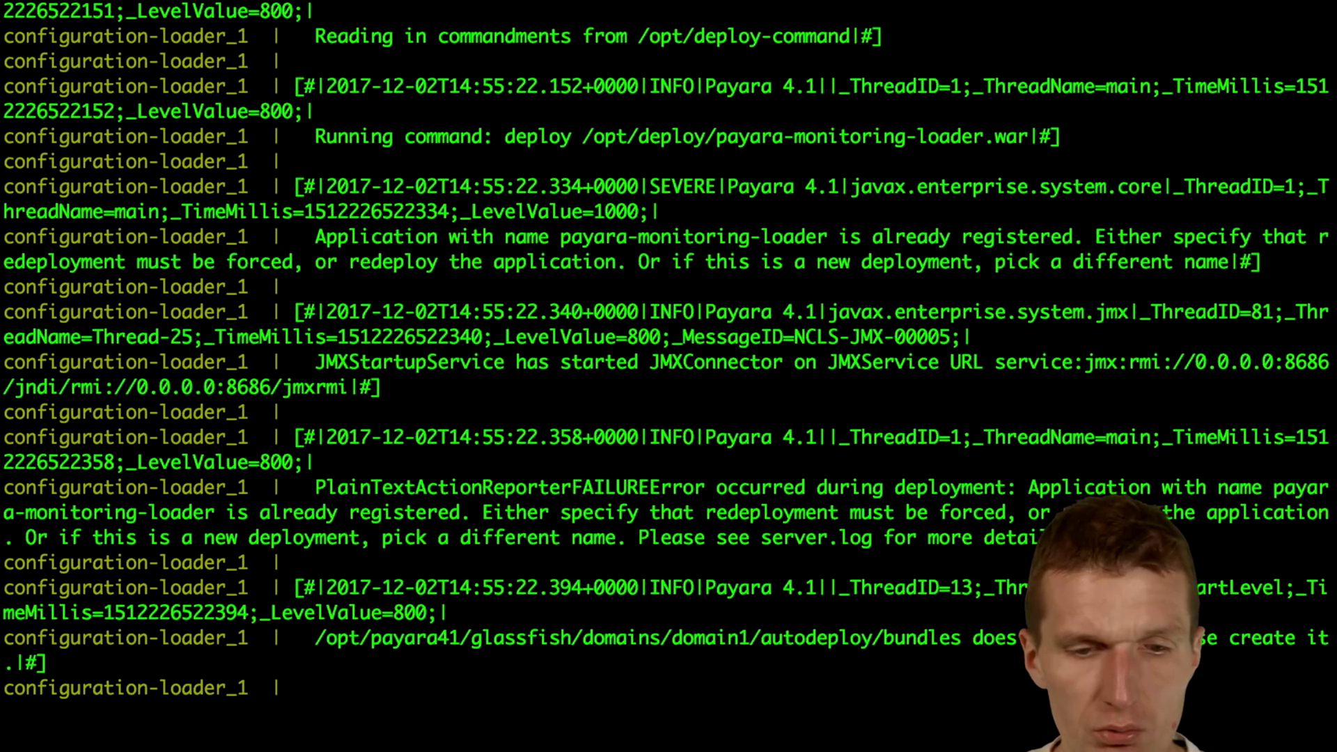
{"action": "key", "text": "ctrl+Left"}
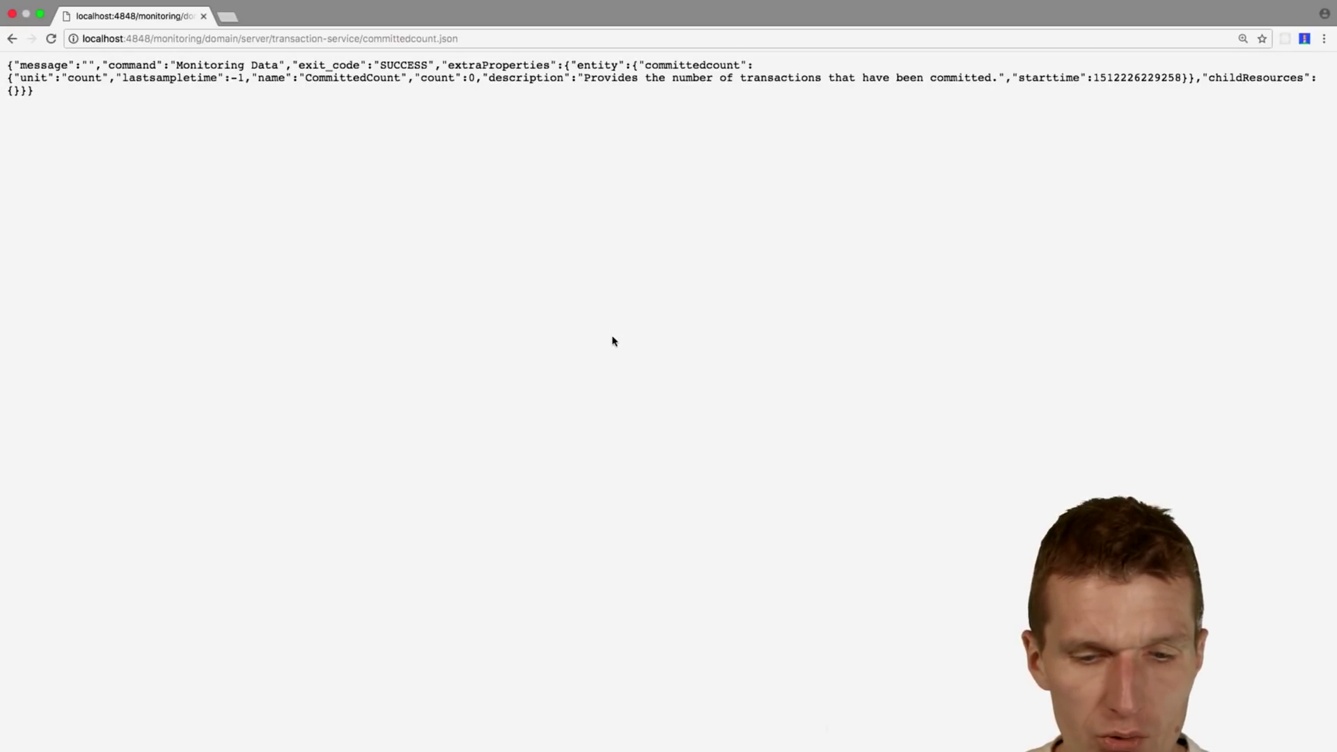
Step: Load localhost:8080/firehose/resources/metrics in a new tab, reload it, then clear the port and path
{"action": "key", "text": "ctrl+t"}
{"action": "type", "text": "localhost:3"}
{"action": "key", "text": "Delete"}
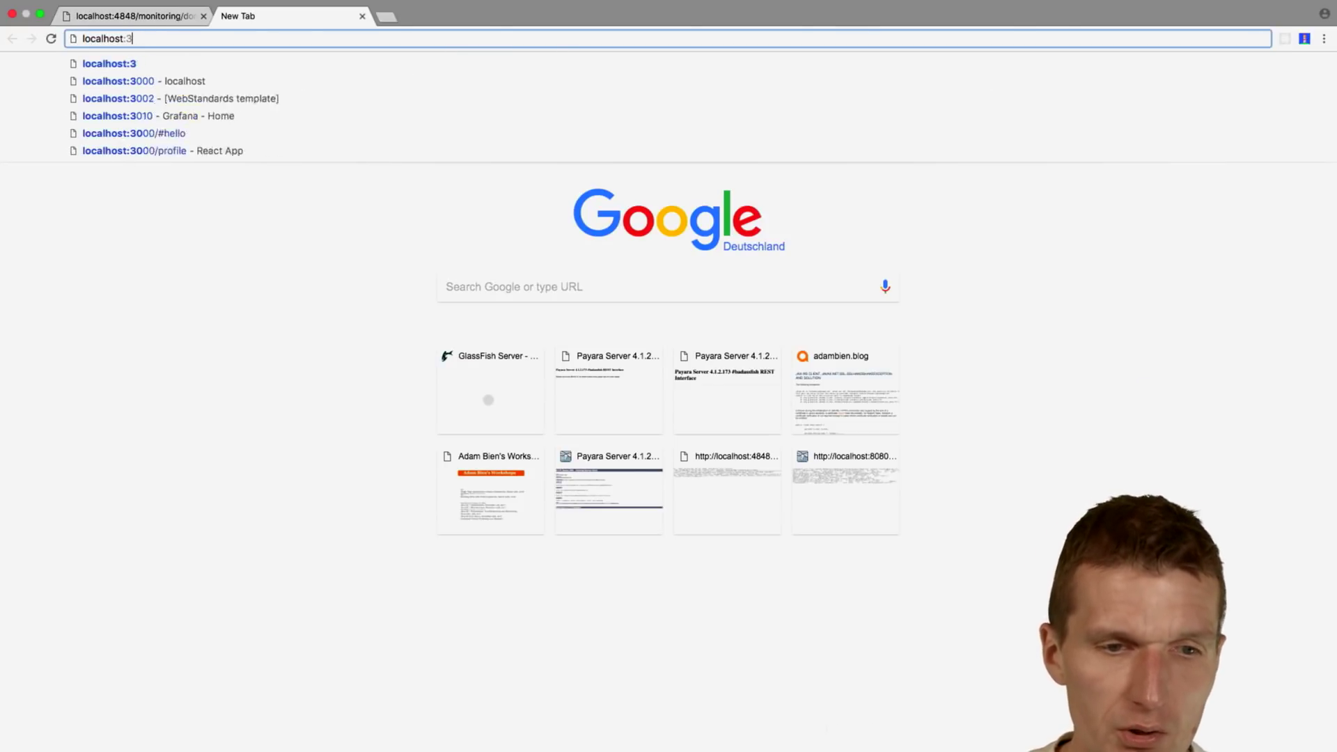
{"action": "key", "text": "BackSpace"}
{"action": "key", "text": "BackSpace"}
{"action": "type", "text": ":8080"}
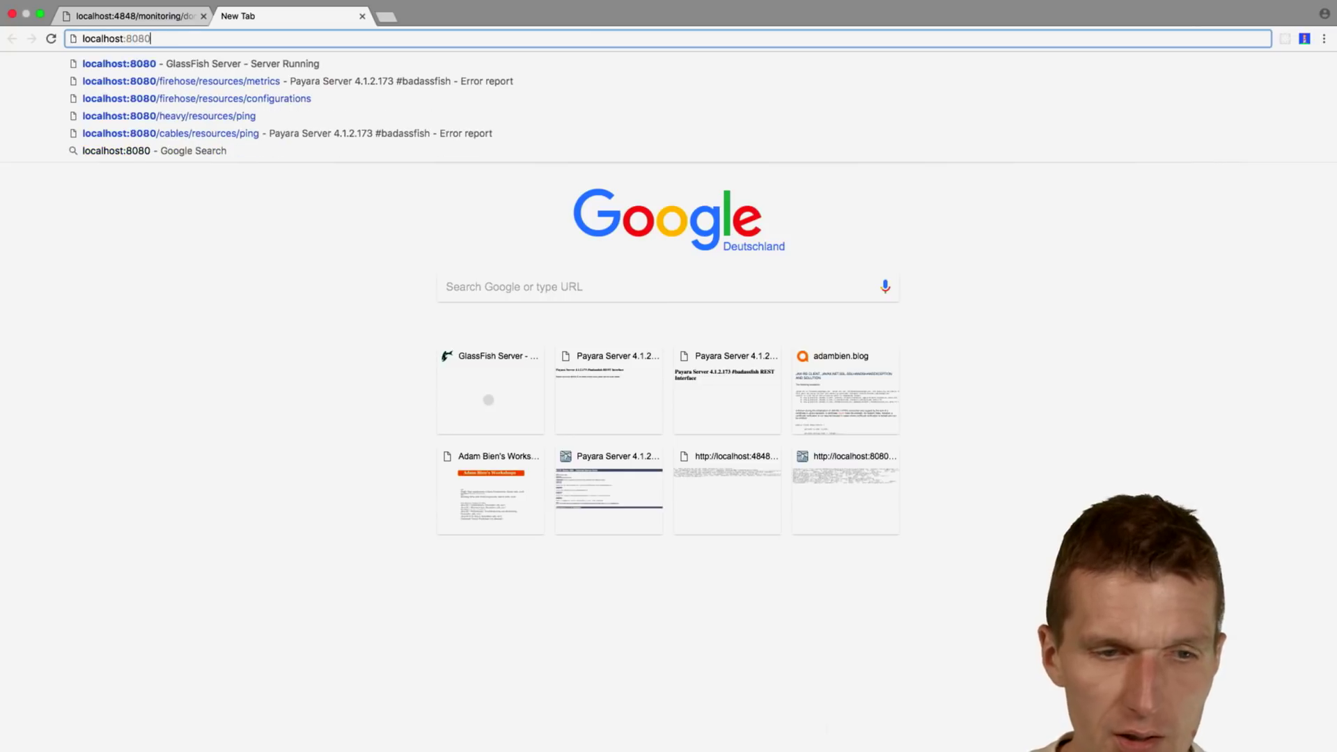
{"action": "type", "text": "/firehose/resources/metrics"}
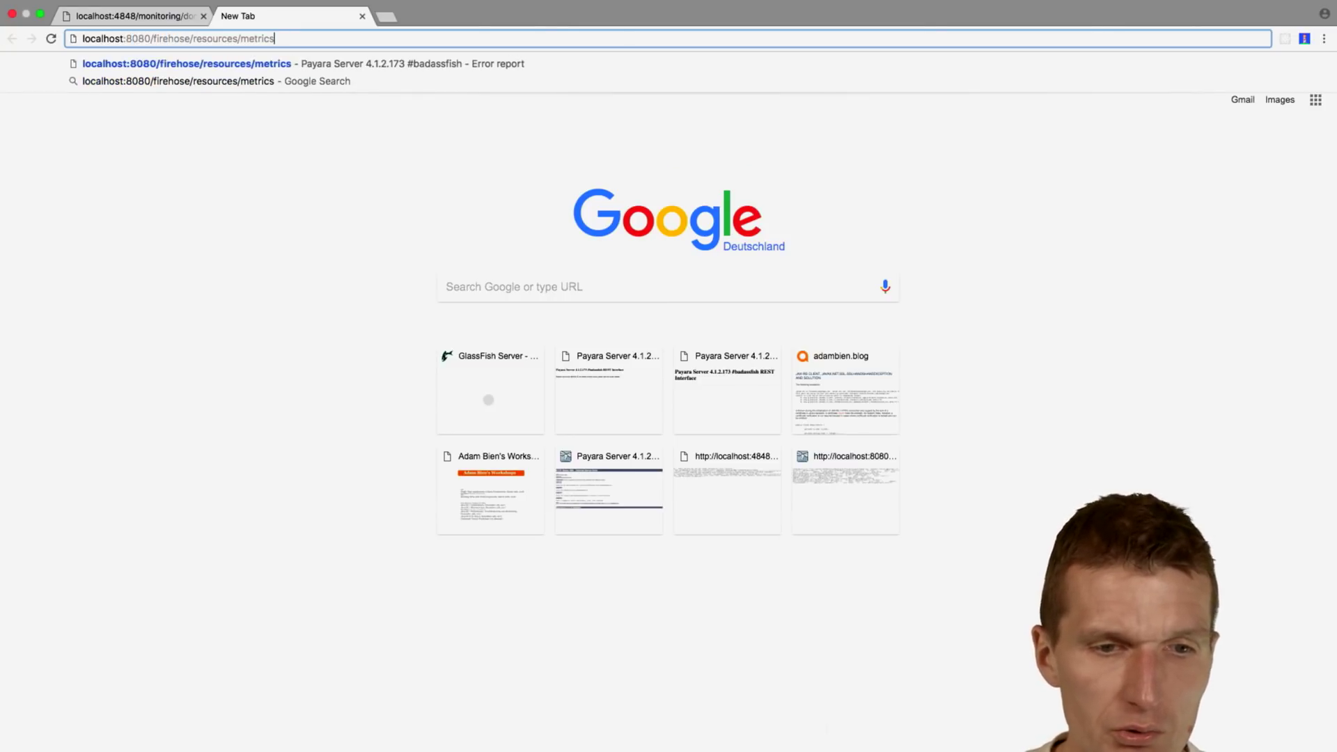
{"action": "key", "text": "Return"}
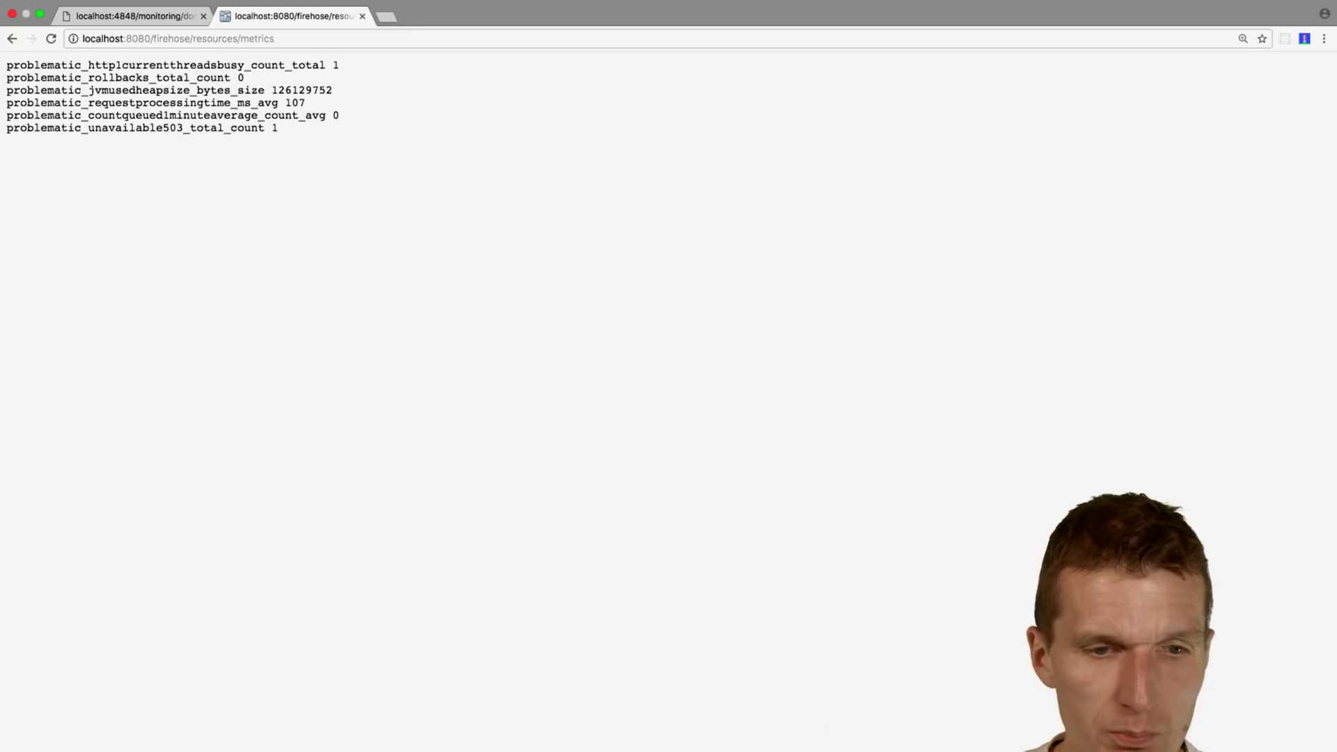
{"action": "key", "text": "super+r"}
{"action": "key", "text": "super+r"}
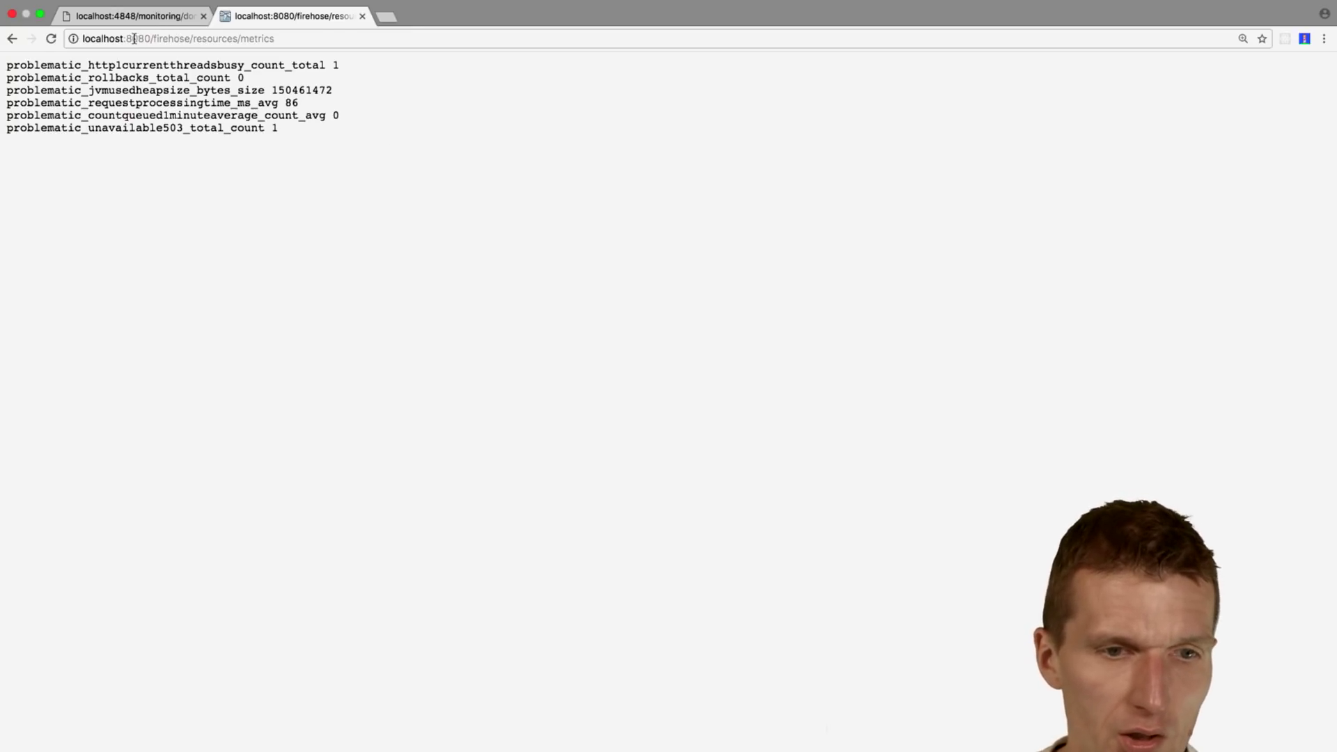
{"action": "left_click_drag", "start_coordinate": [134, 39], "coordinate": [294, 29]}
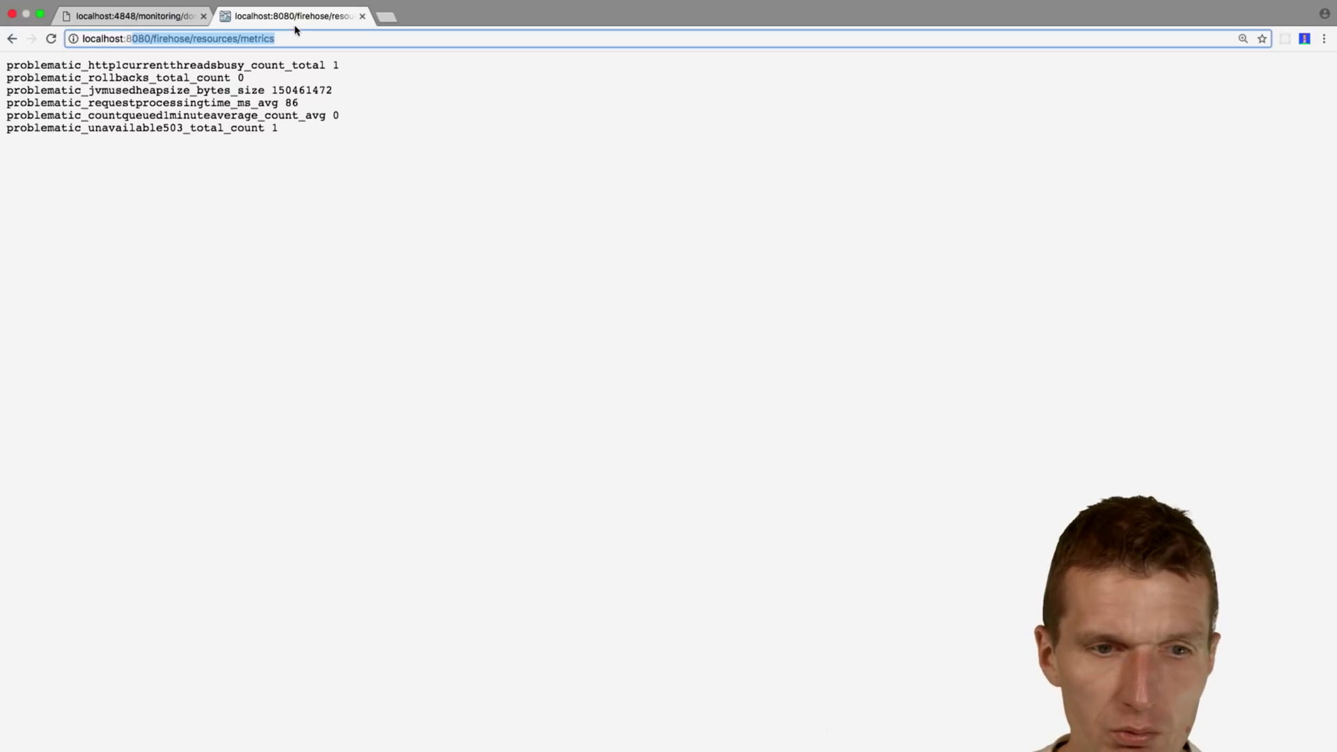
{"action": "key", "text": "BackSpace"}
{"action": "key", "text": "BackSpace"}
Step: Open localhost:9090 and graph problematic_rollbacks_total_count in Prometheus
{"action": "type", "text": "9090"}
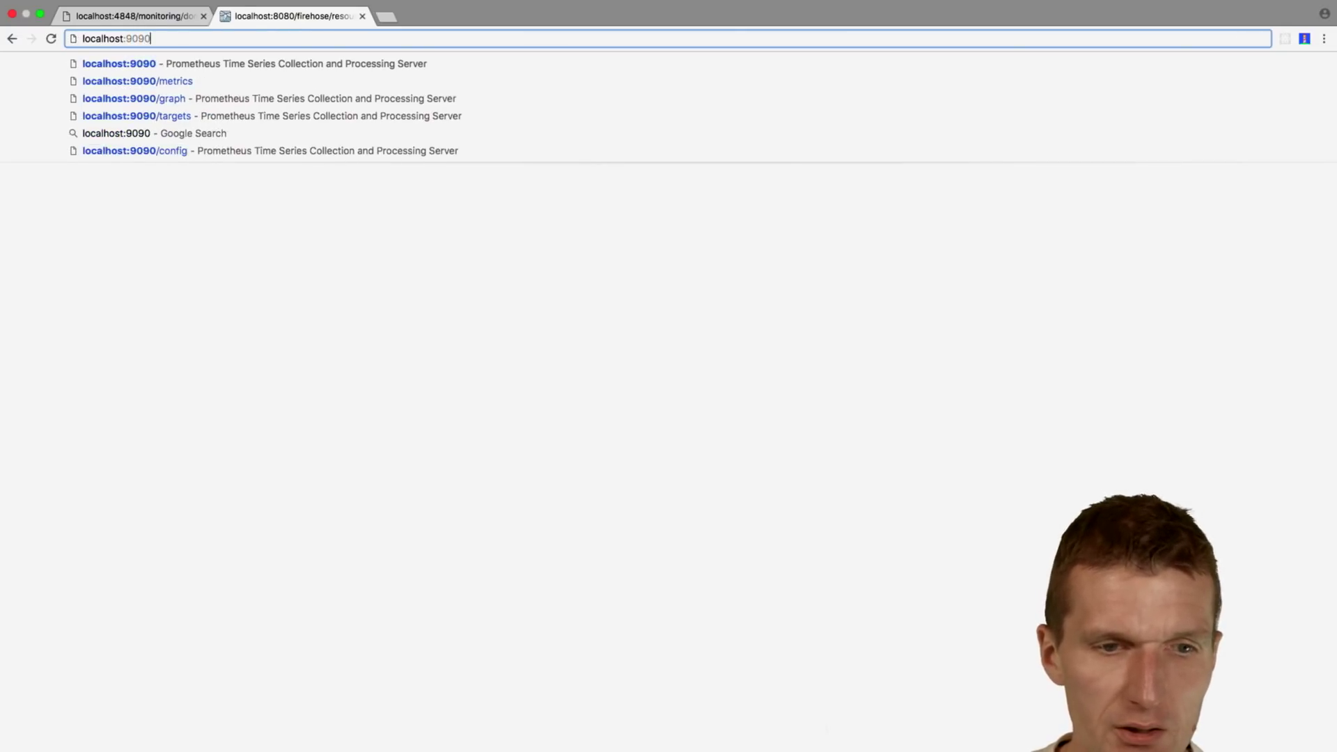
{"action": "key", "text": "Return"}
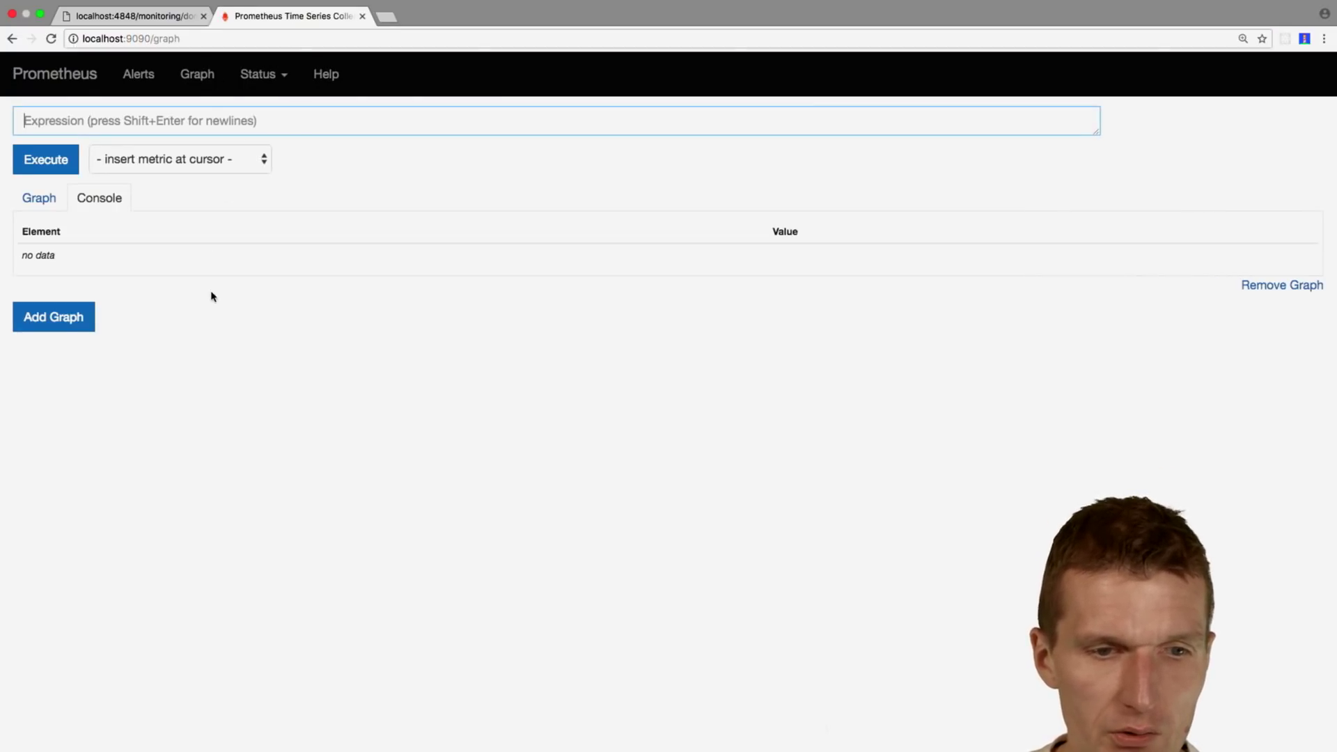
{"action": "left_click", "coordinate": [208, 160]}
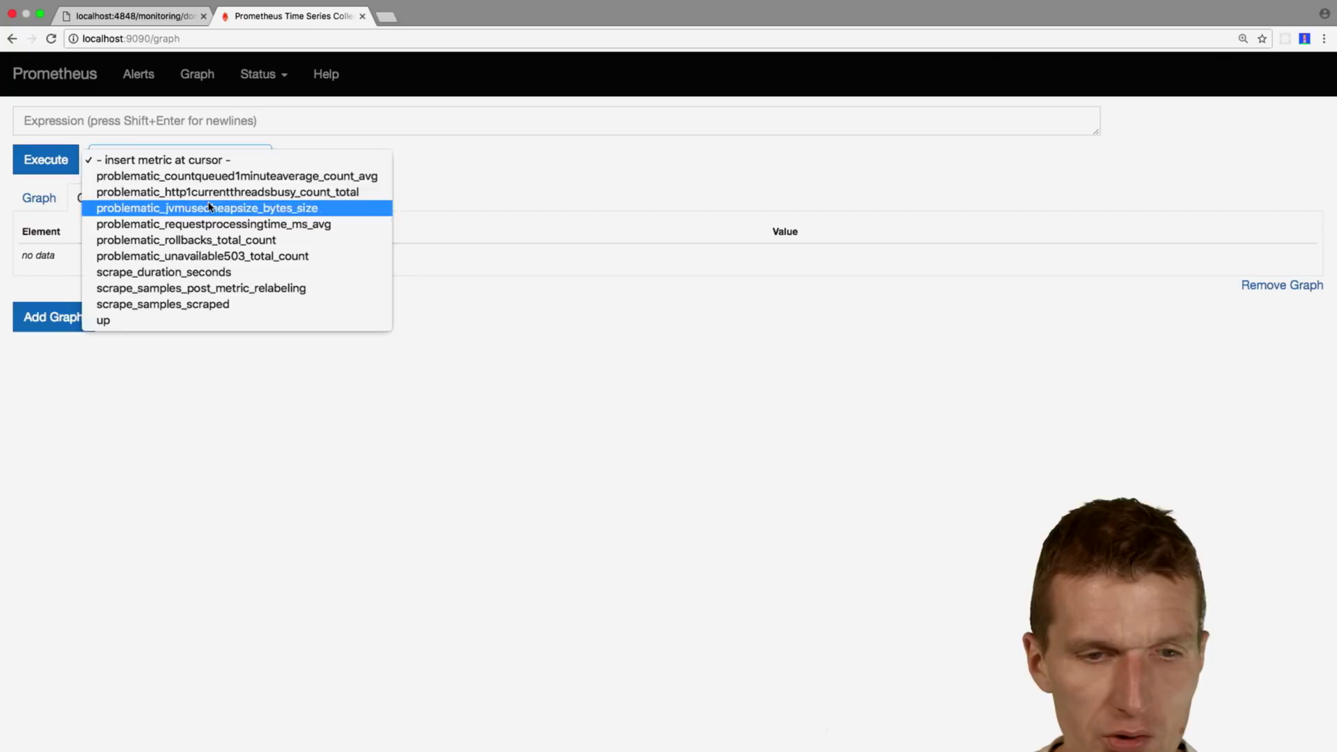
{"action": "left_click", "coordinate": [212, 240]}
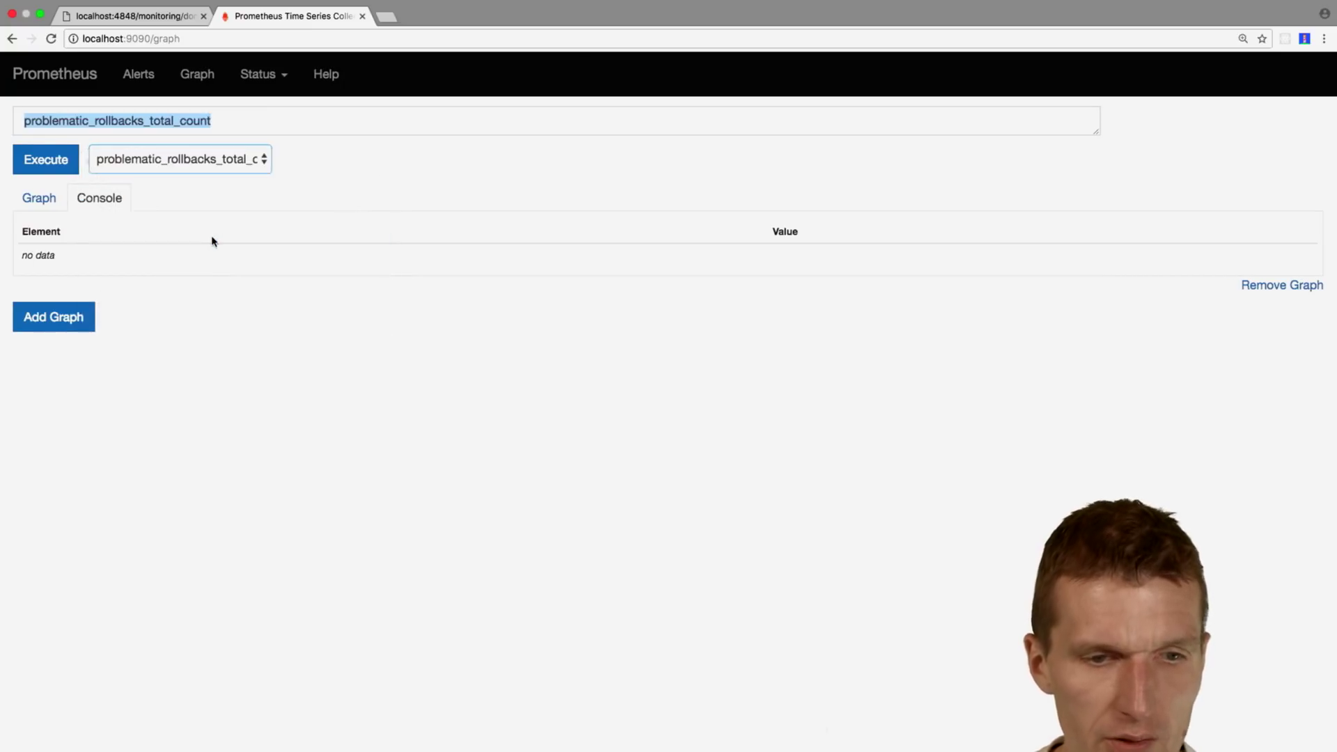
{"action": "left_click", "coordinate": [43, 198]}
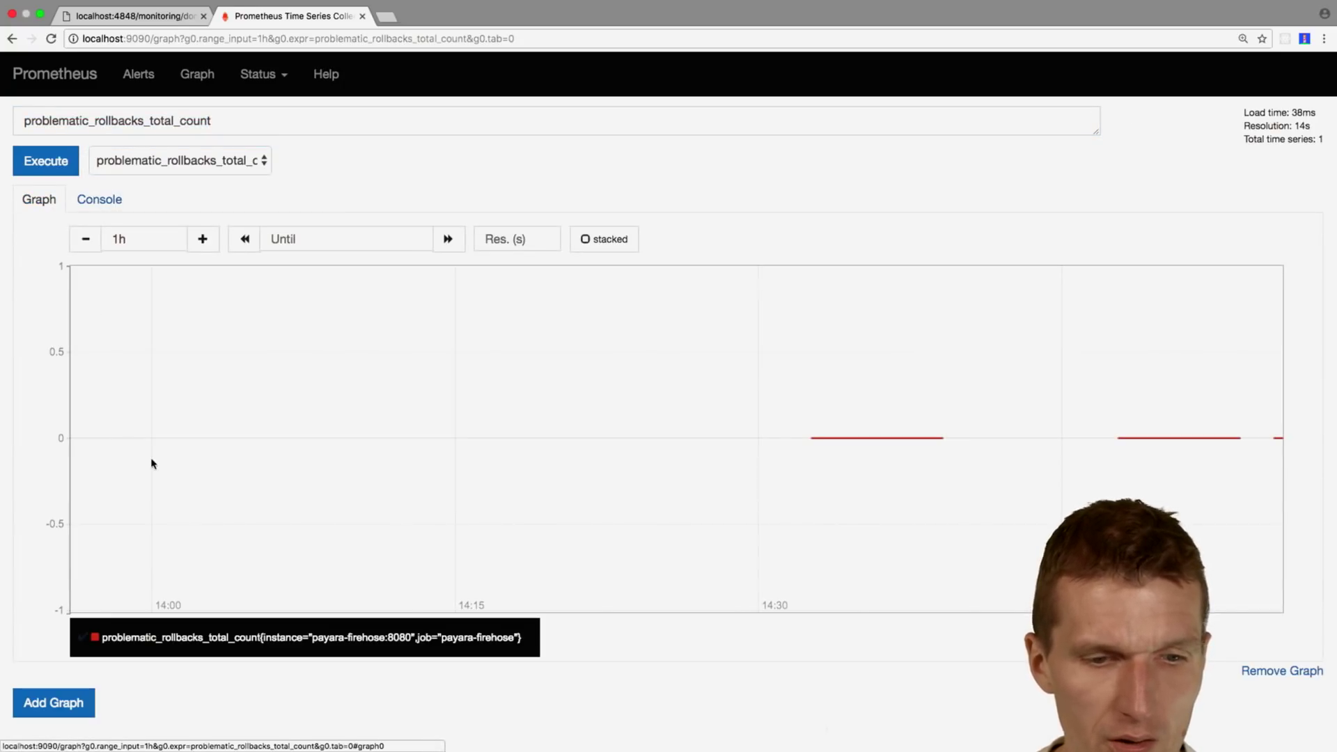
{"action": "mouse_move", "coordinate": [1233, 452]}
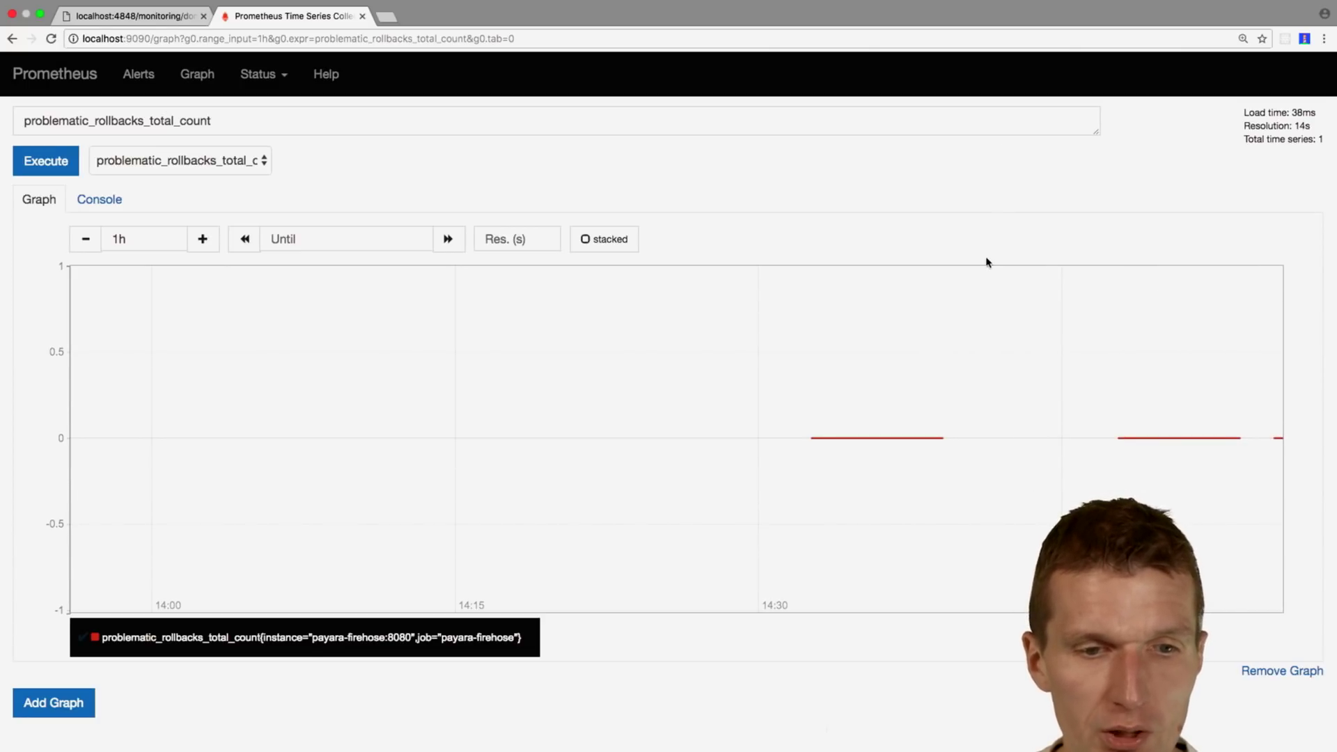
Step: Open Grafana at localhost:3000 in a new tab and sign in with the admin account
{"action": "key", "text": "super+t"}
{"action": "type", "text": "lo"}
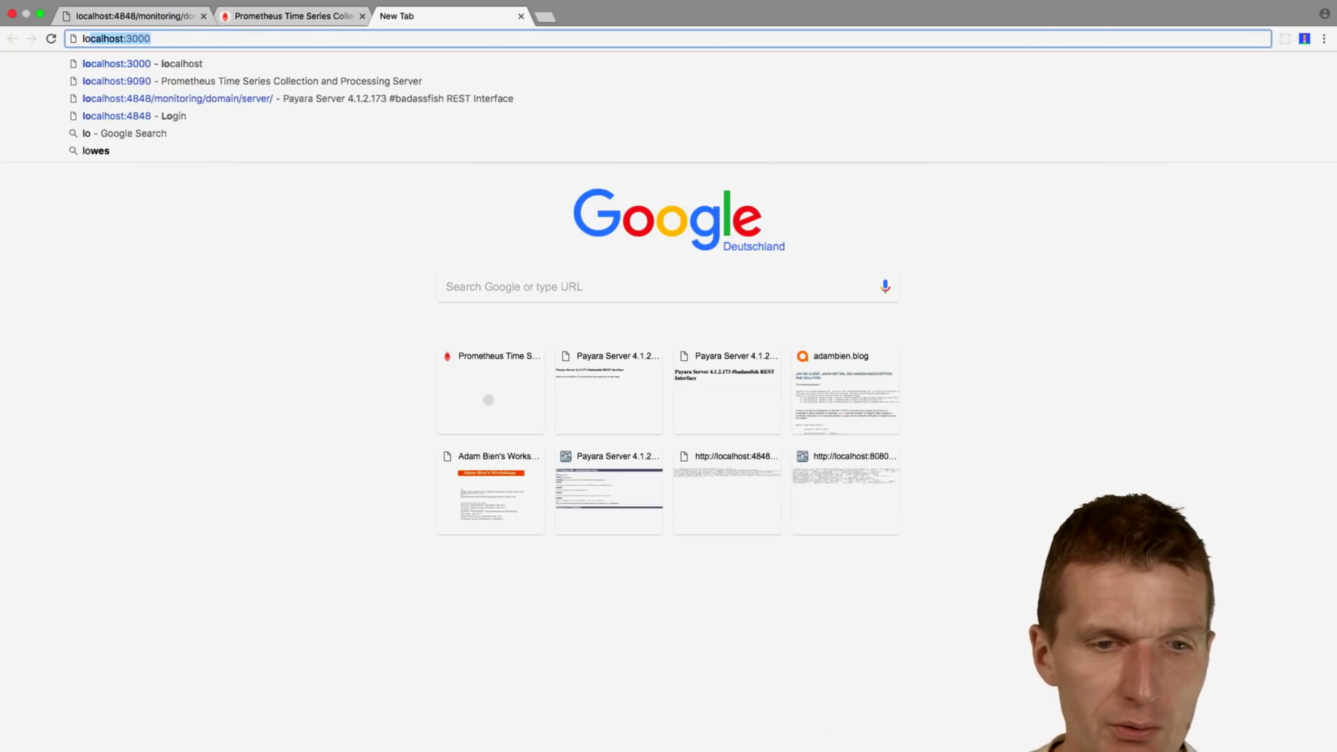
{"action": "key", "text": "Right"}
{"action": "key", "text": "Return"}
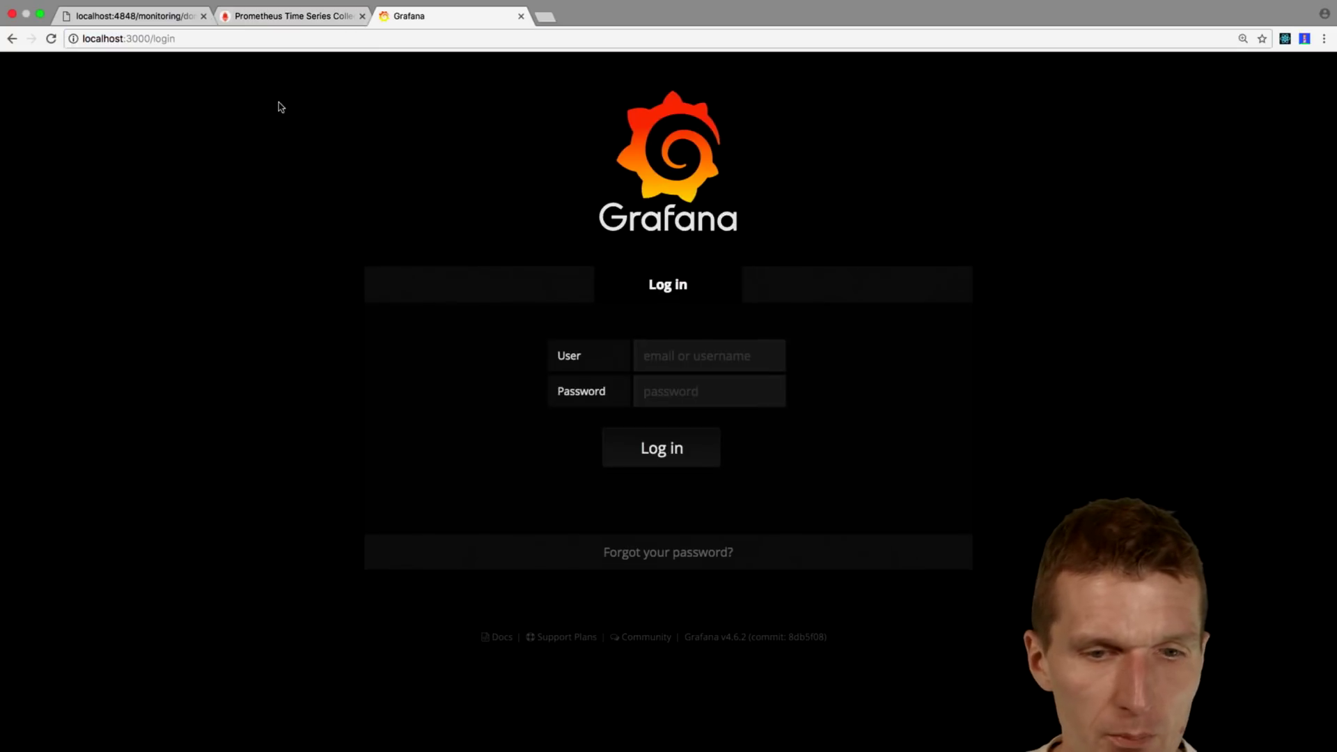
{"action": "type", "text": "admin"}
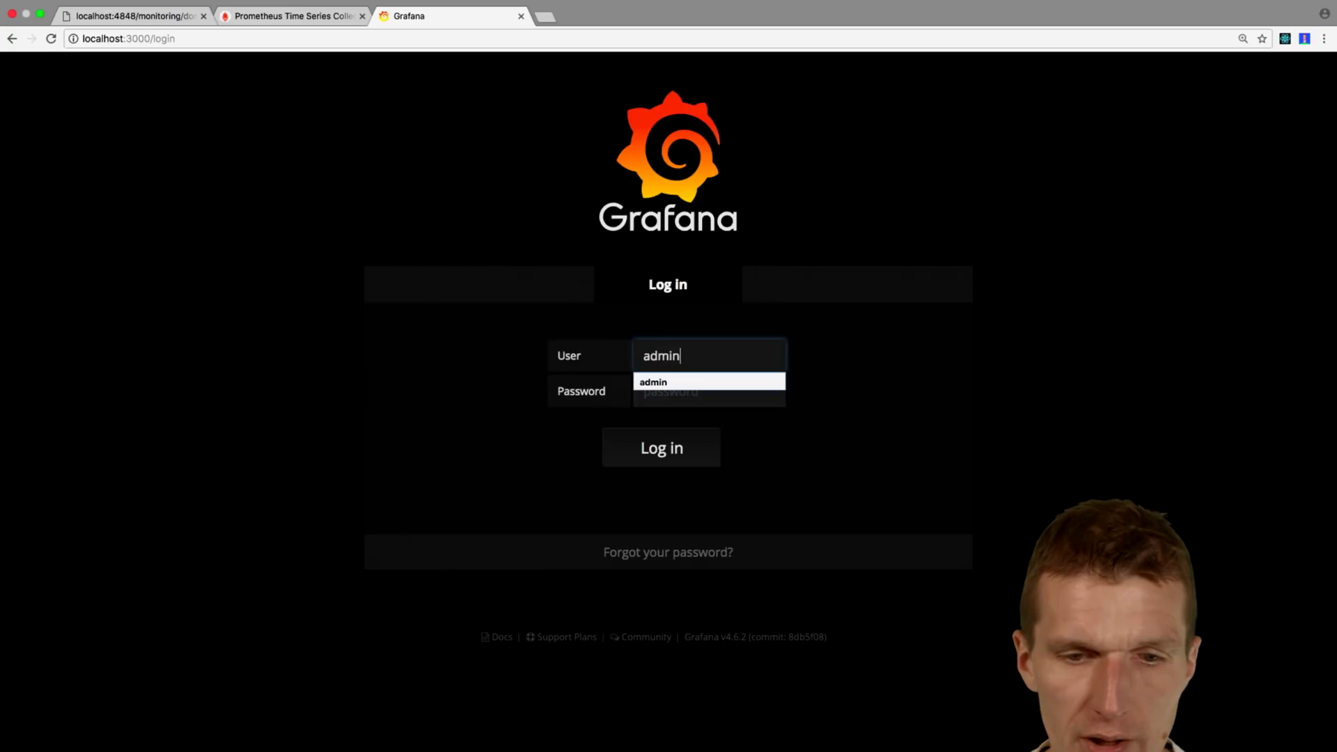
{"action": "key", "text": "Tab"}
{"action": "type", "text": "admi"}
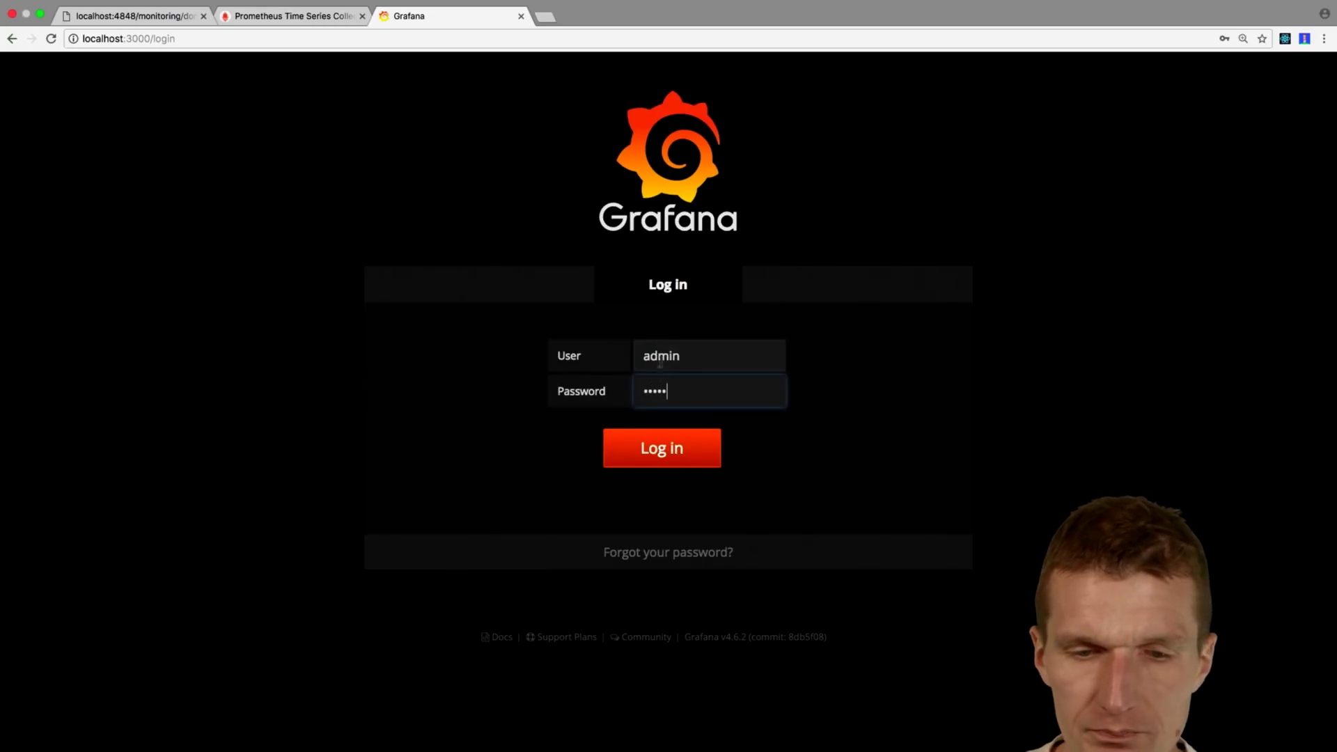
{"action": "left_click", "coordinate": [680, 460]}
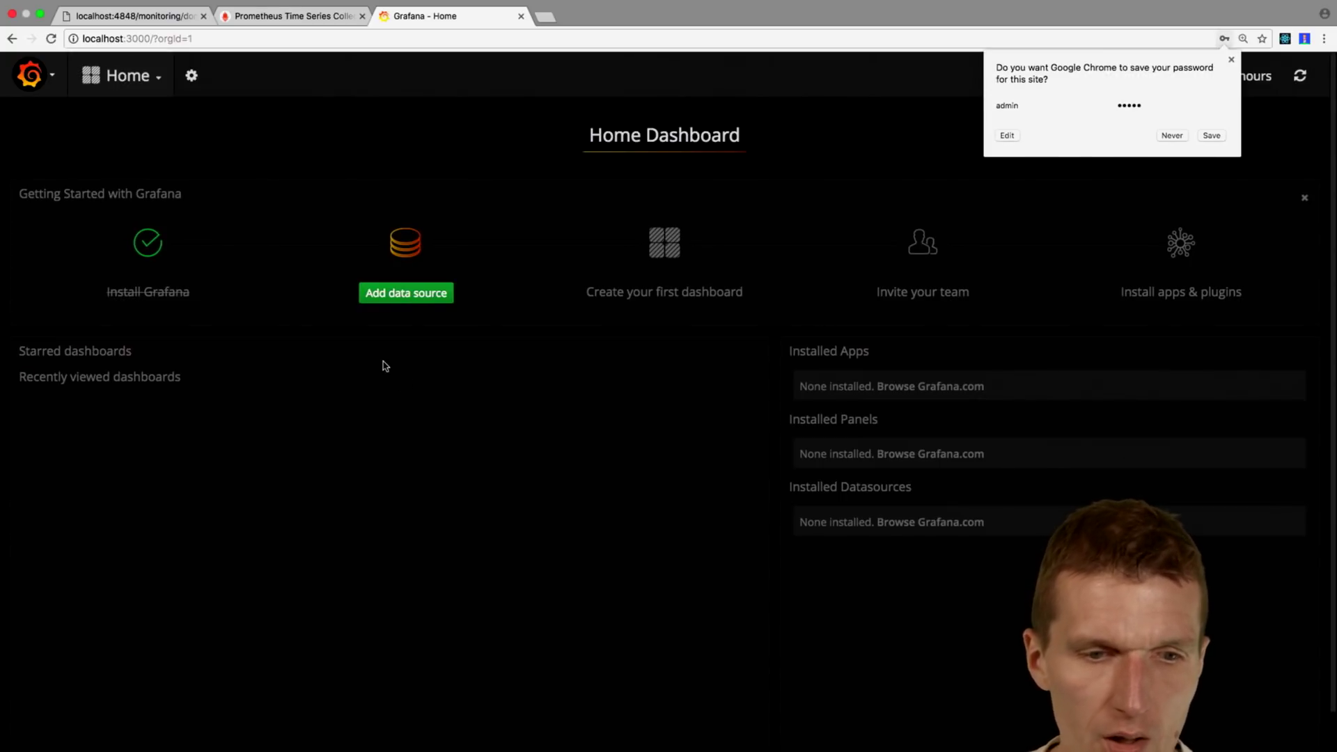
Step: Start a new Prometheus-type data source named prom
{"action": "left_click", "coordinate": [405, 298]}
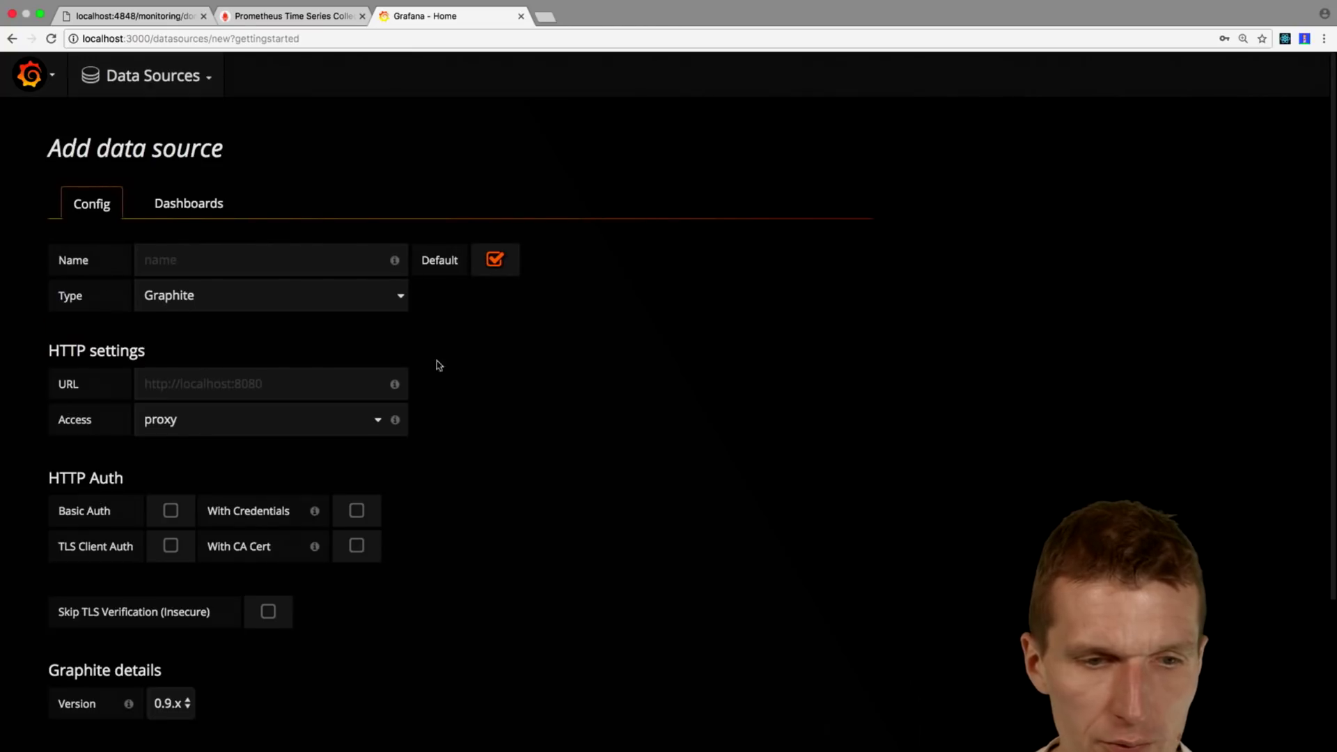
{"action": "scroll", "coordinate": [494, 434], "scroll_direction": "down", "scroll_amount": 2}
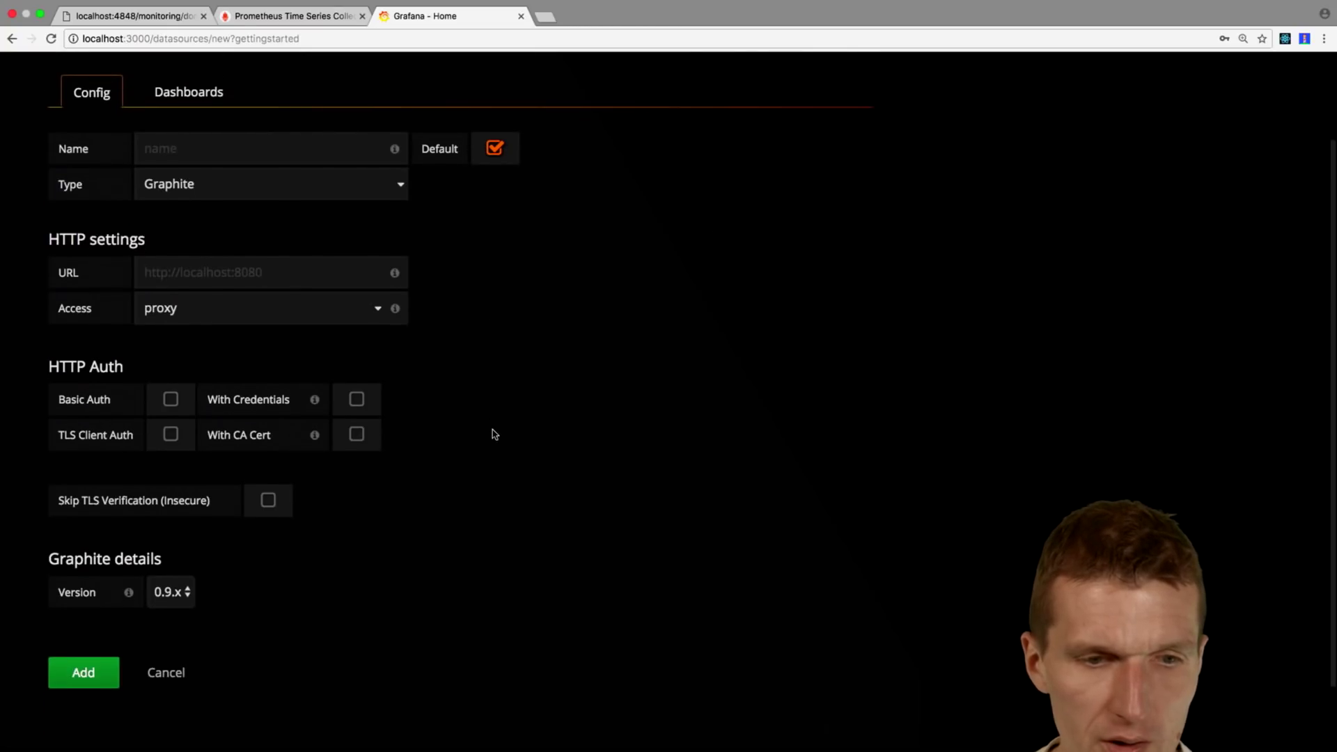
{"action": "left_click", "coordinate": [400, 185]}
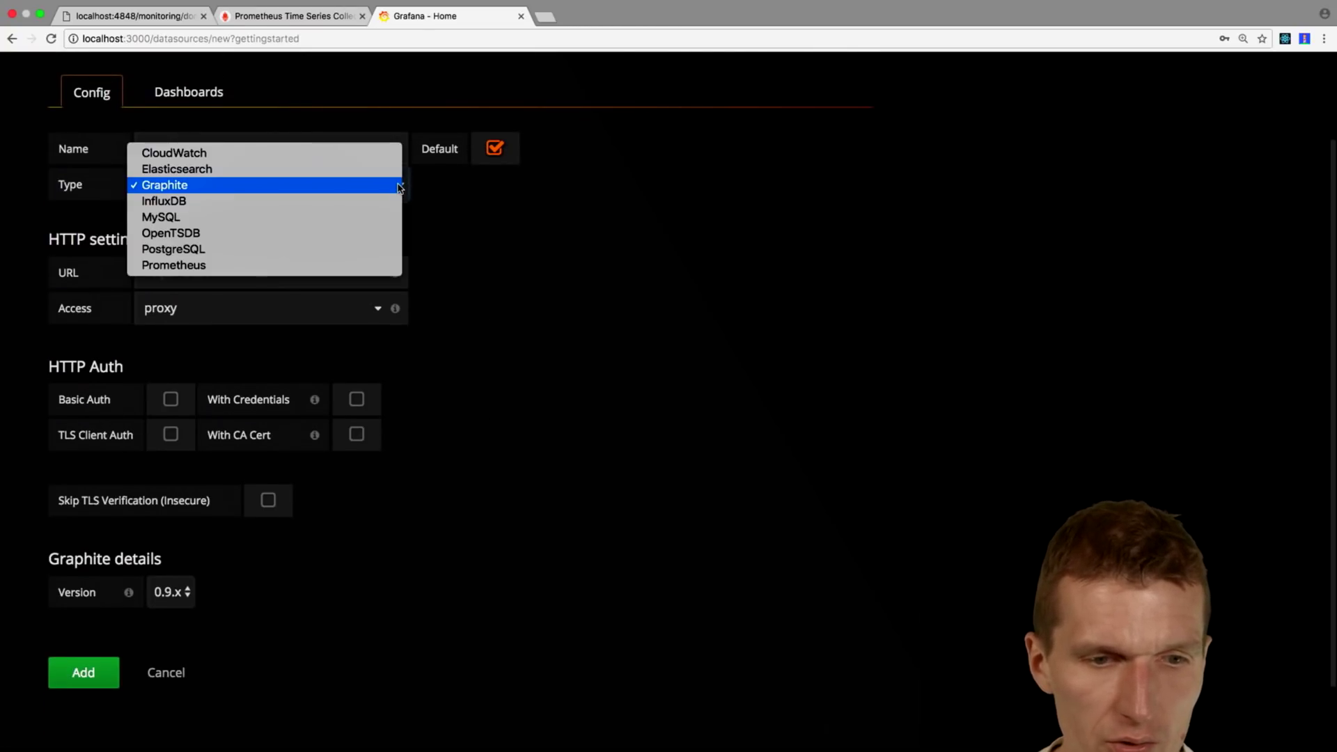
{"action": "left_click", "coordinate": [394, 266]}
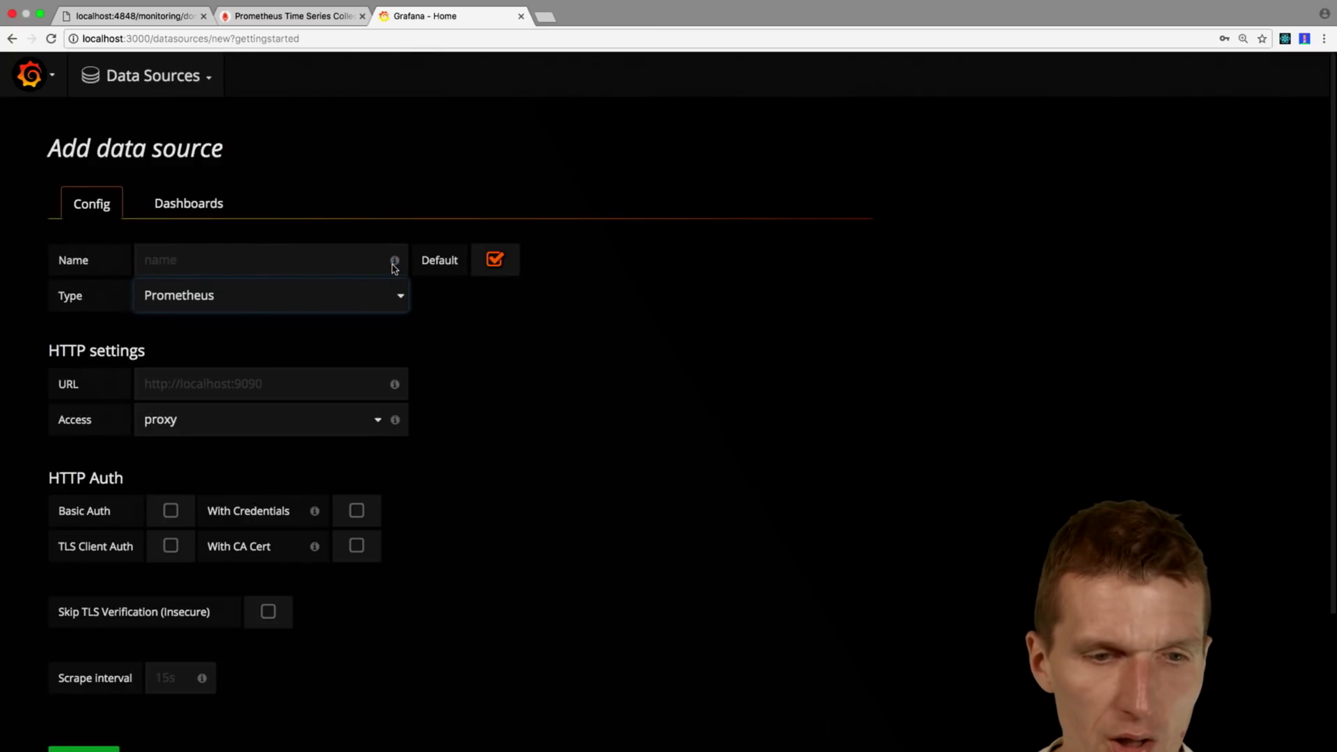
{"action": "left_click", "coordinate": [197, 257]}
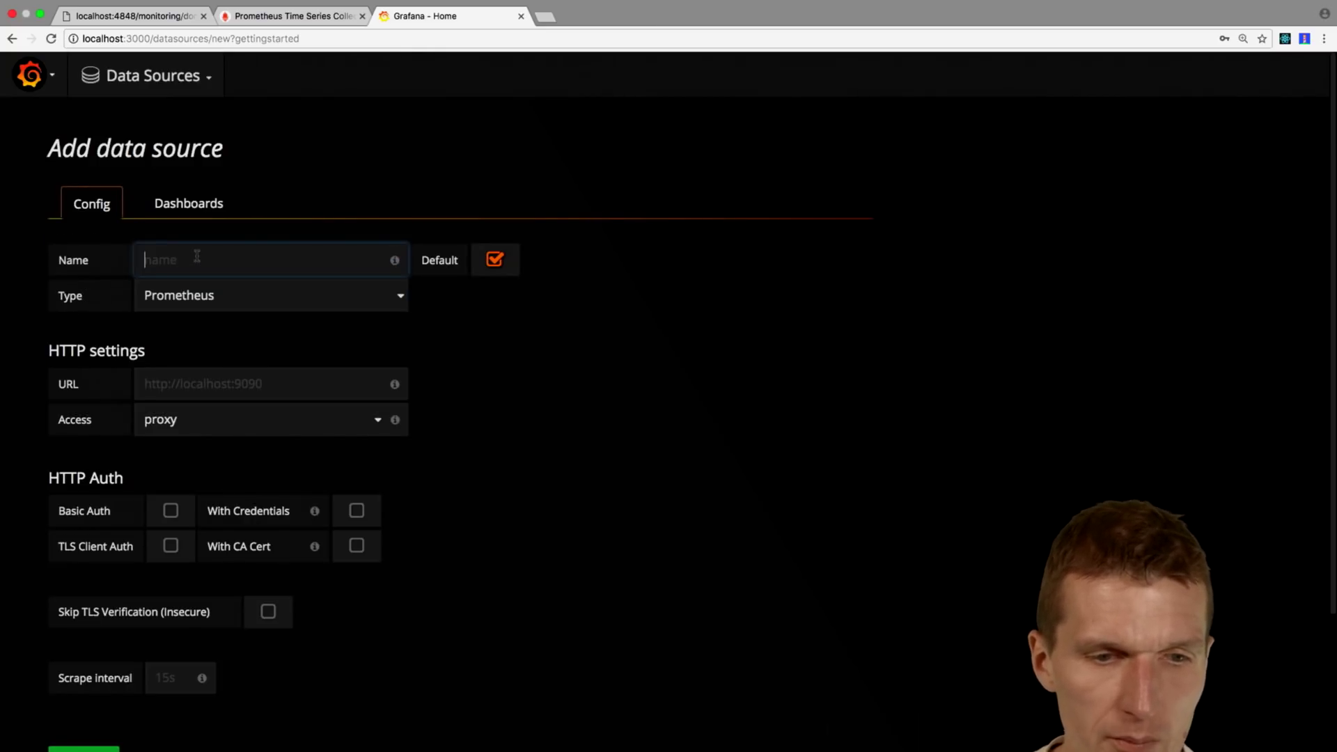
{"action": "type", "text": "prom"}
{"action": "scroll", "coordinate": [437, 430], "scroll_direction": "down", "scroll_amount": 3}
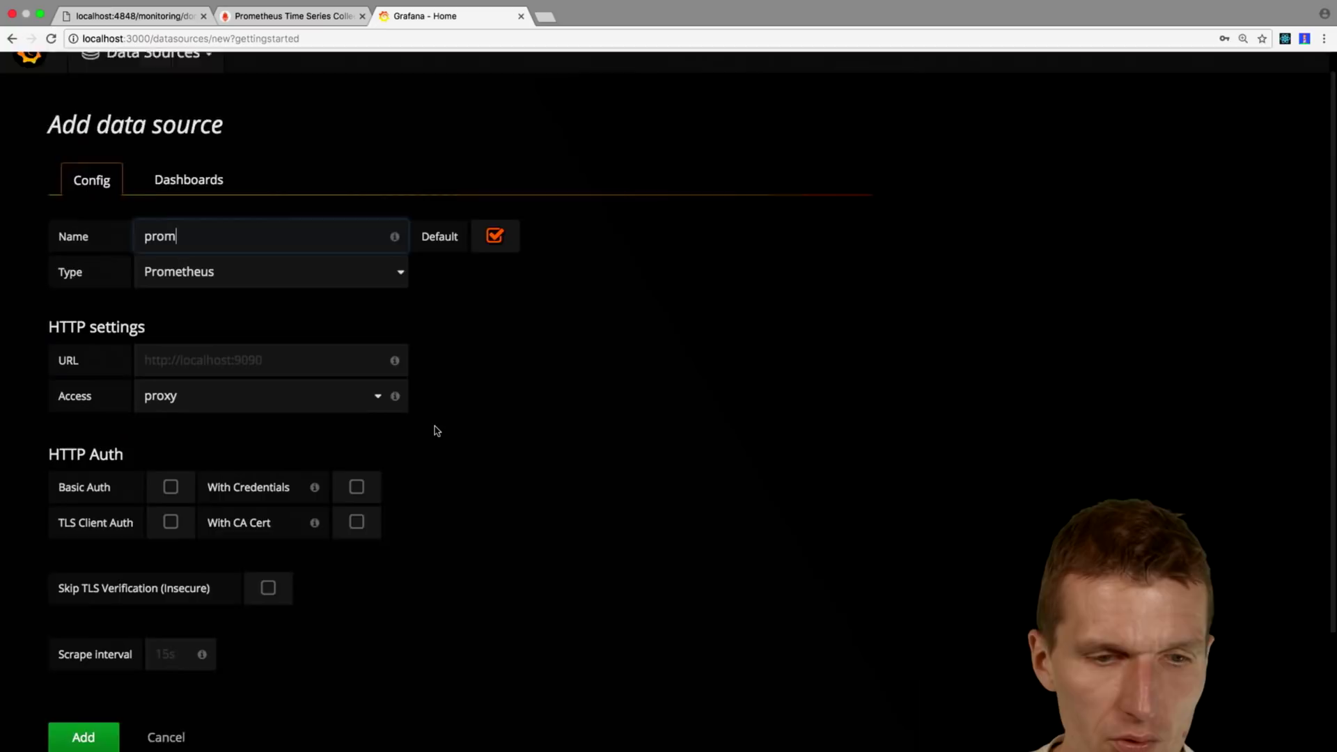
{"action": "left_click", "coordinate": [265, 260]}
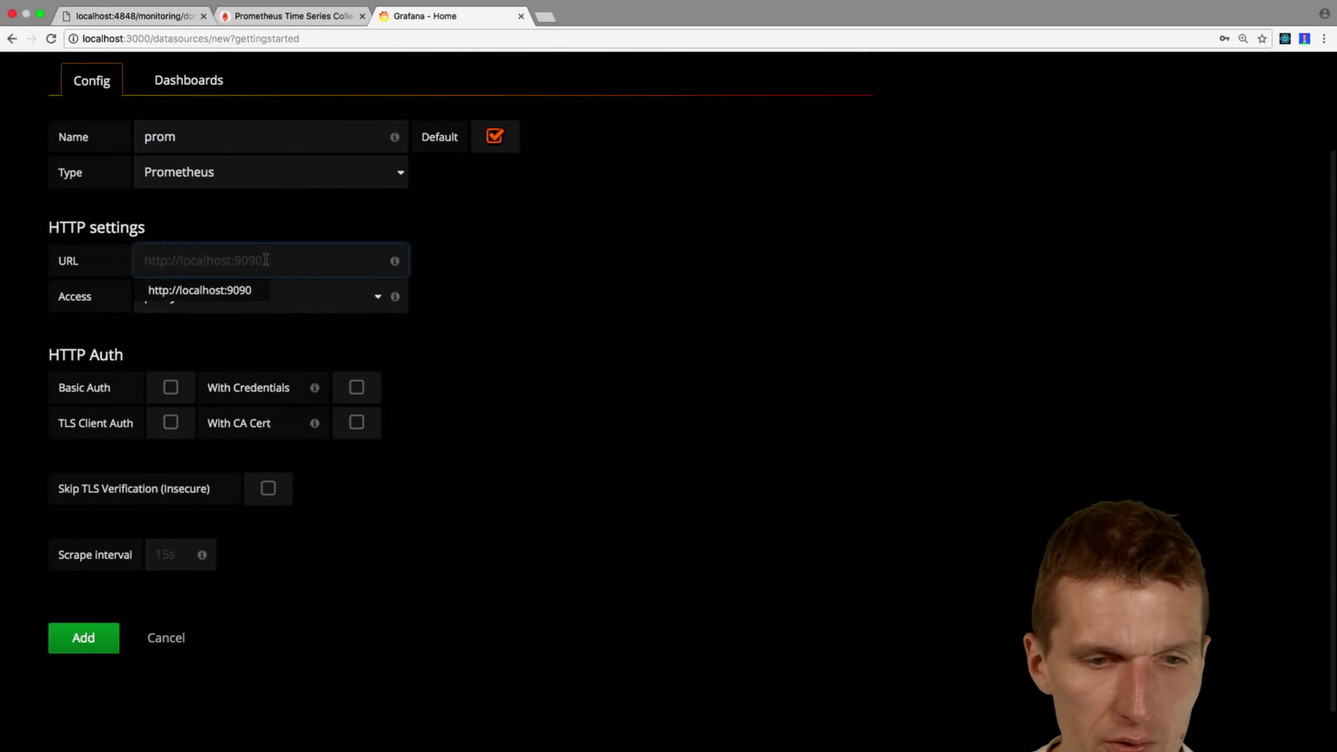
{"action": "left_click", "coordinate": [232, 290]}
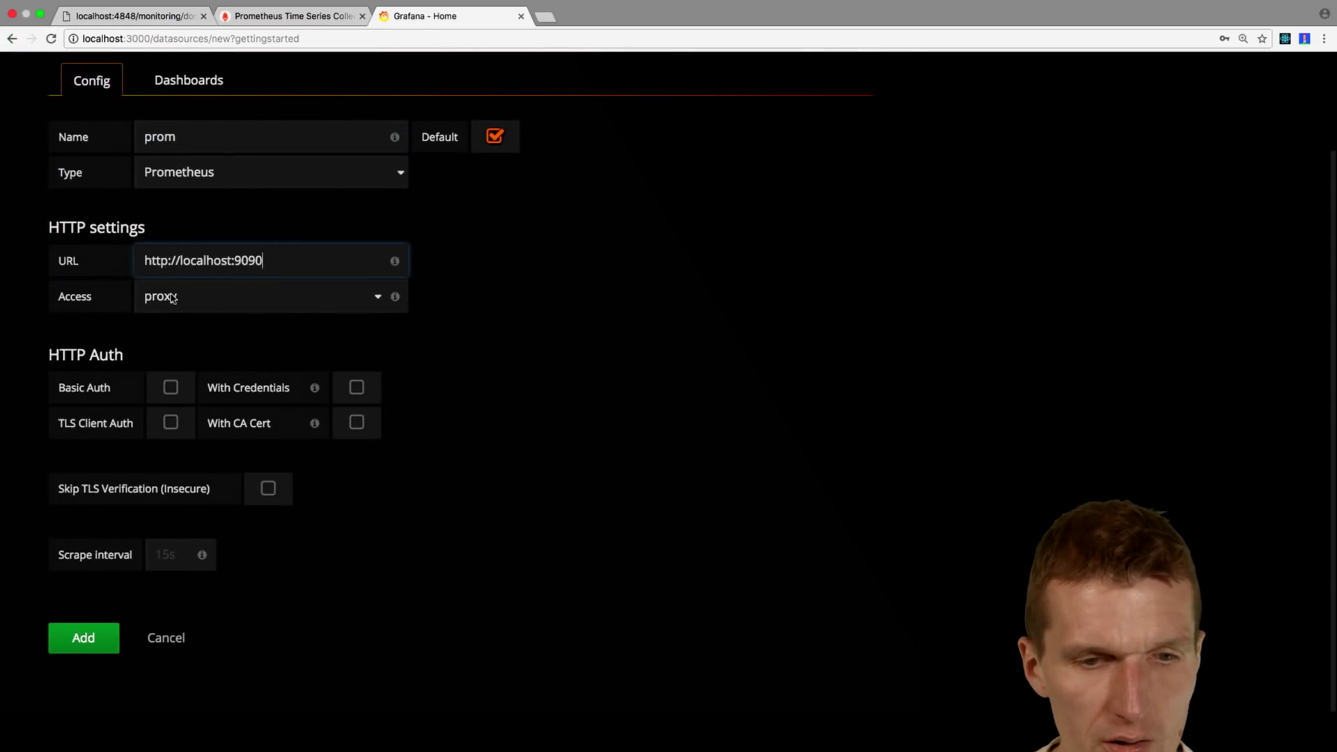
{"action": "left_click_drag", "start_coordinate": [232, 254], "coordinate": [174, 255]}
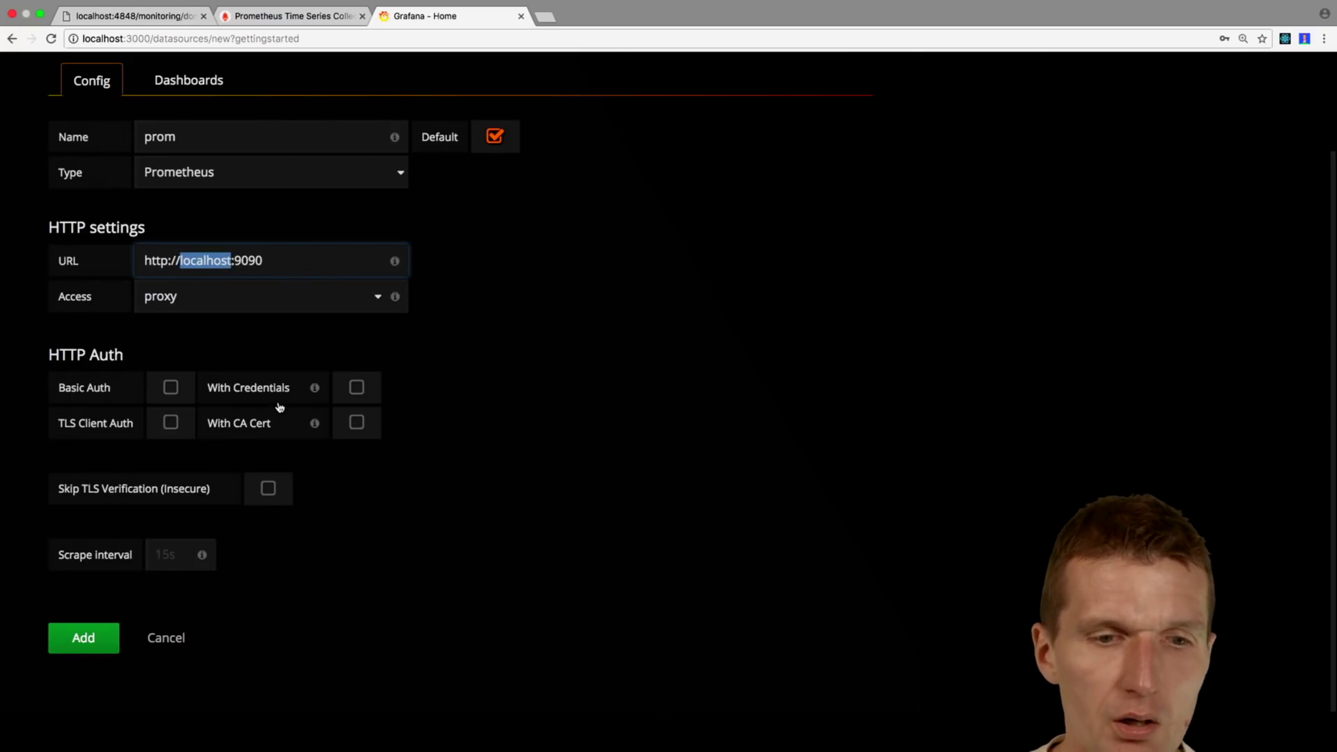
{"action": "type", "text": "prometheus"}
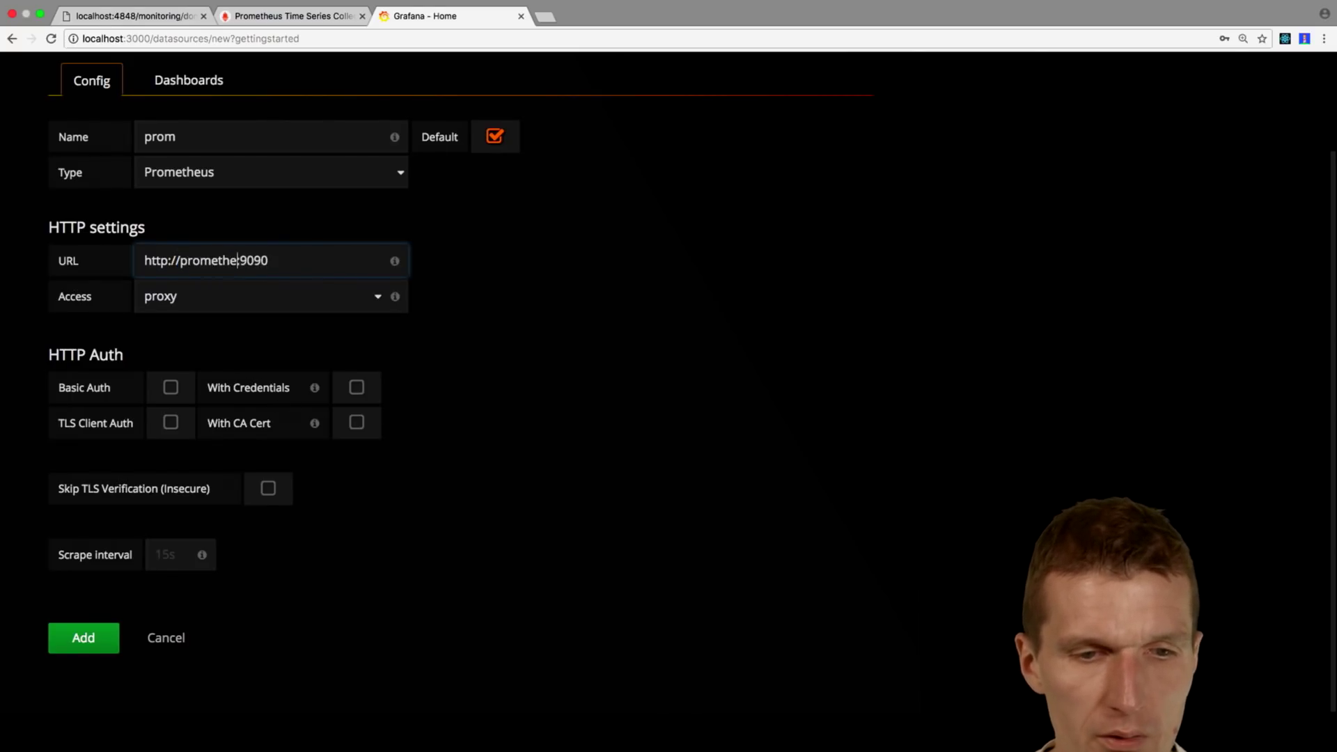
{"action": "type", "text": "-"}
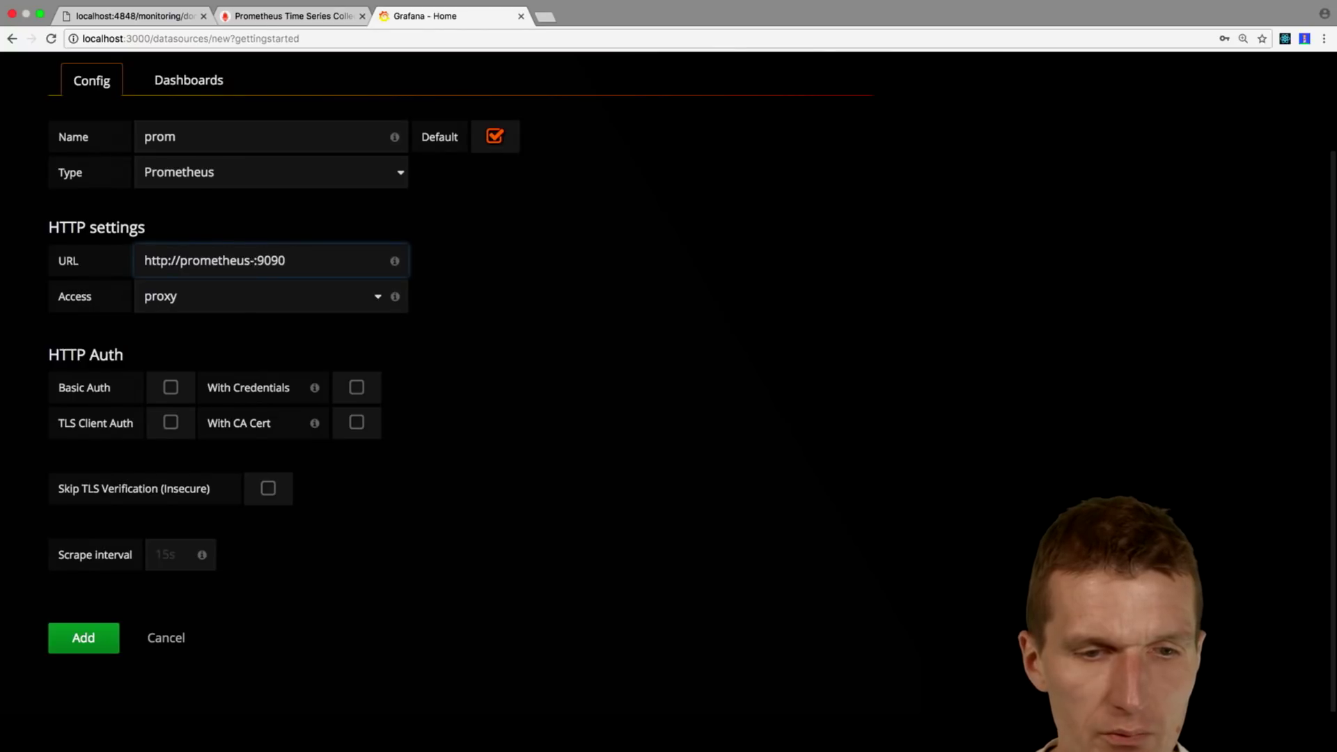
{"action": "type", "text": "firehose"}
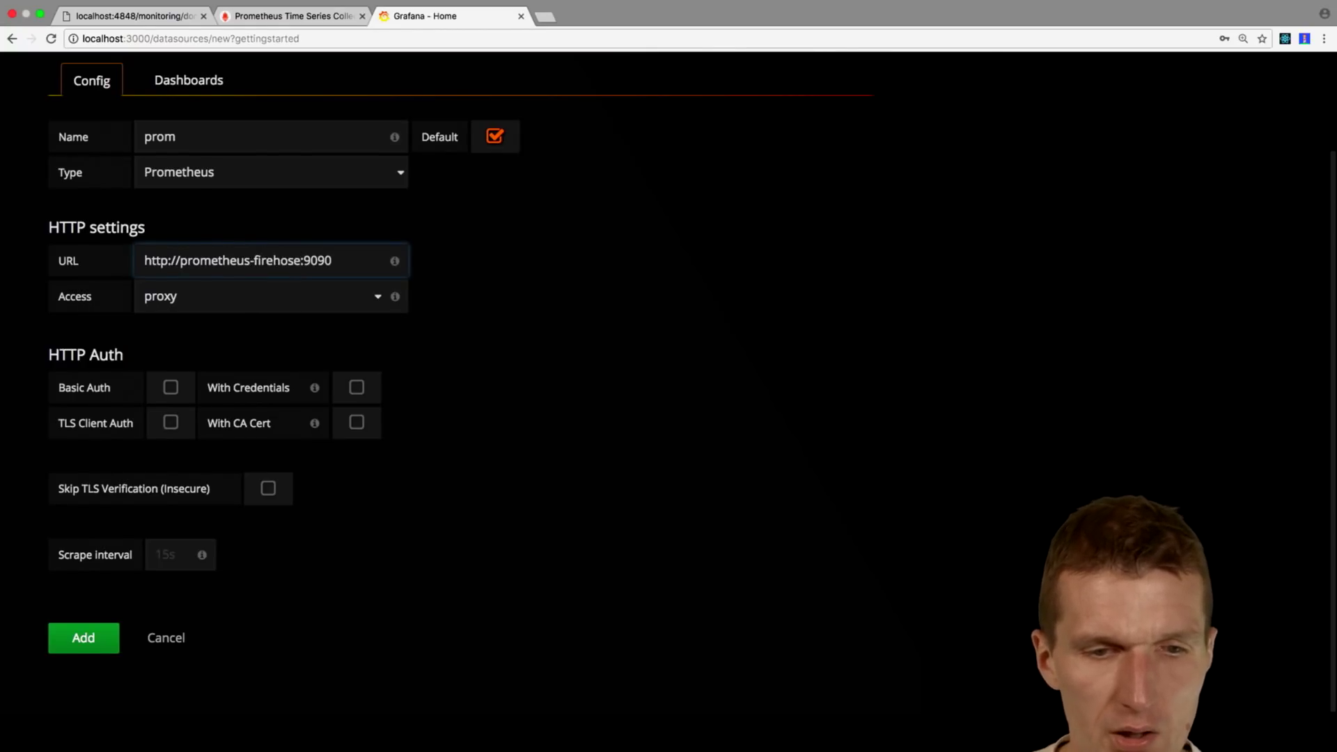
{"action": "left_click", "coordinate": [169, 298]}
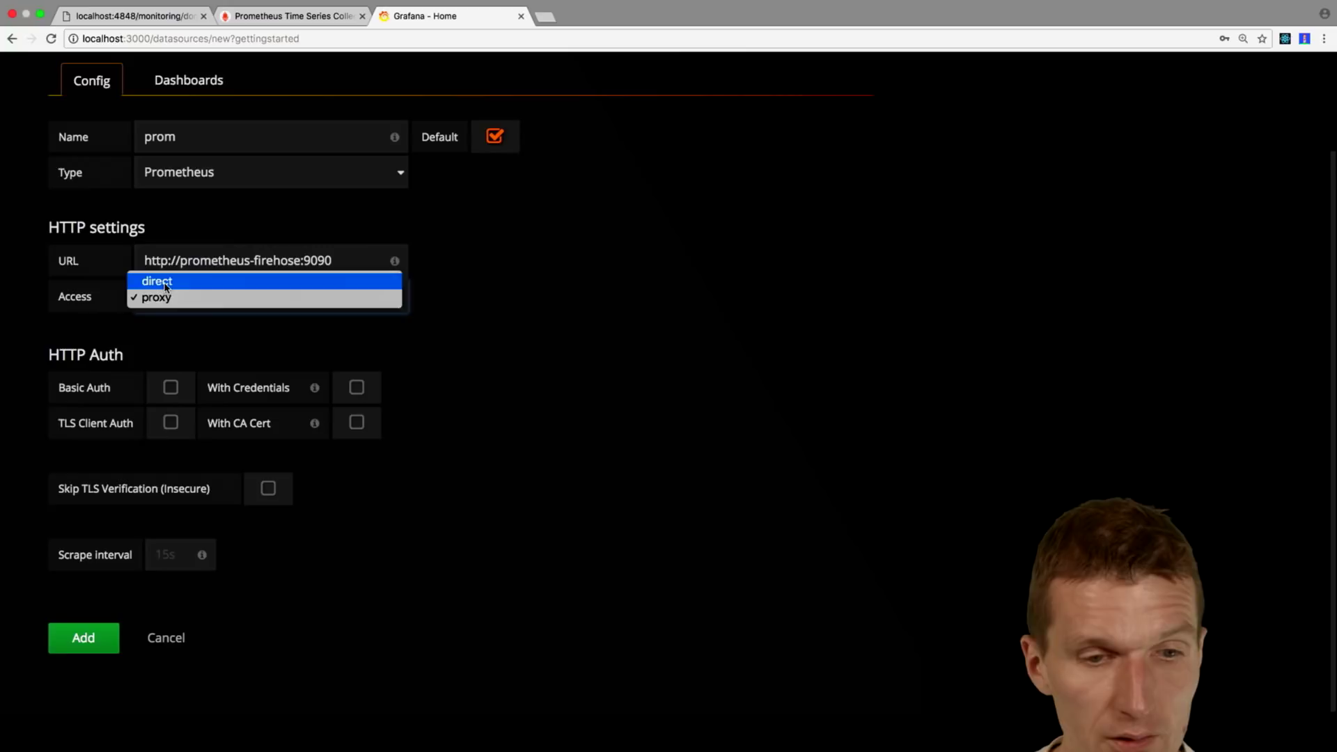
{"action": "left_click", "coordinate": [165, 281]}
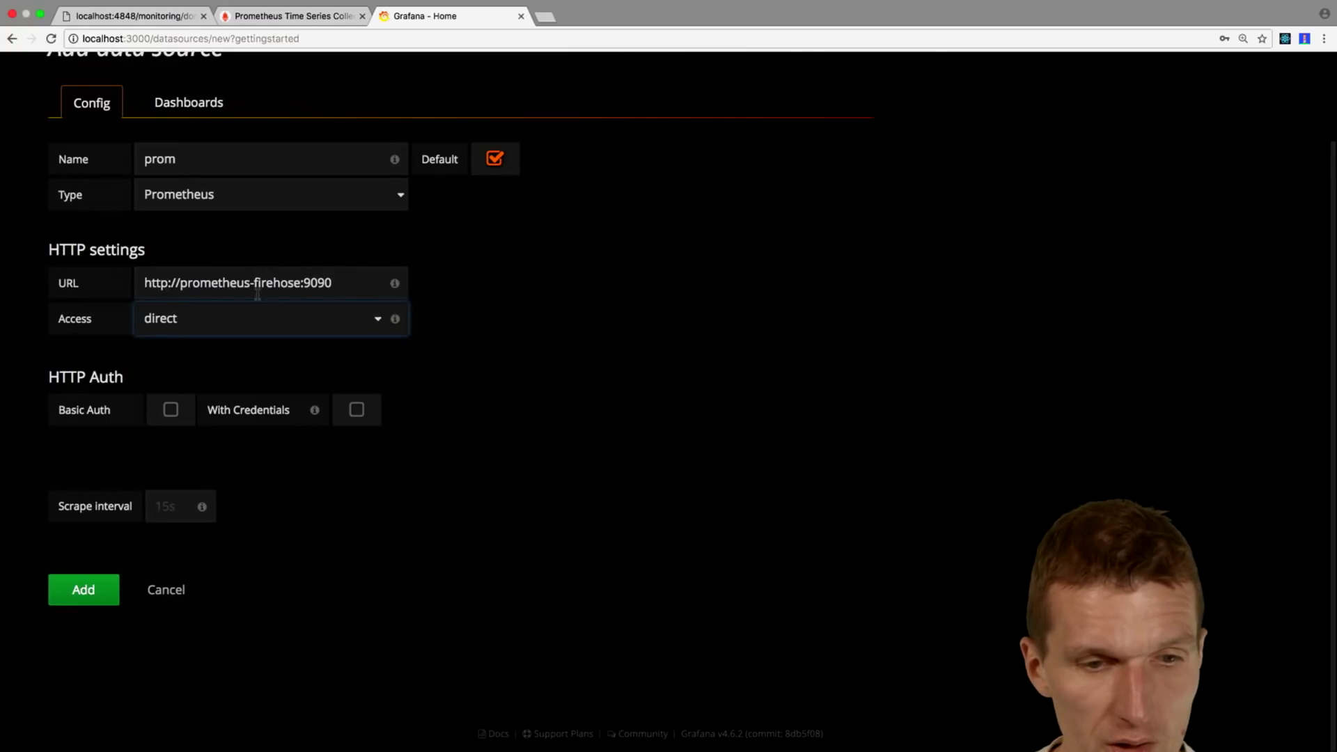
{"action": "left_click", "coordinate": [102, 591]}
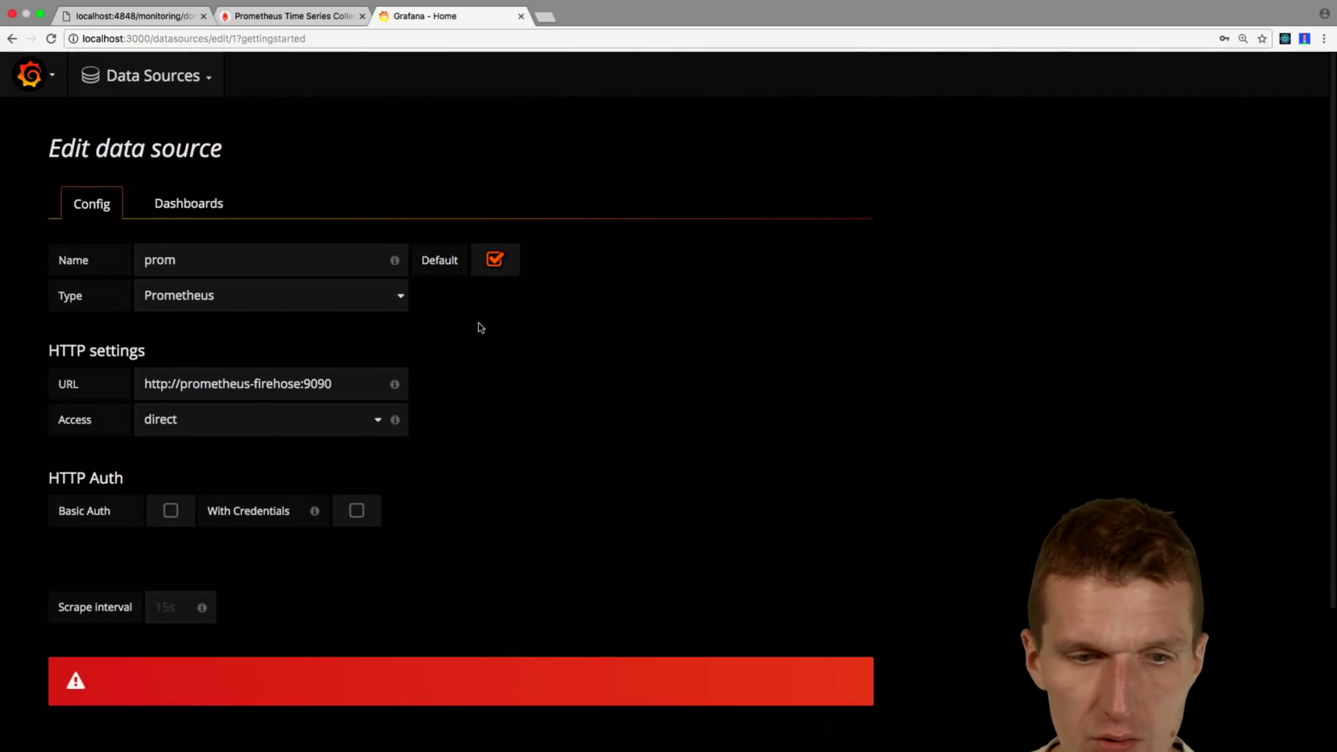
Step: Try the prom access options, then save and test it with direct access
{"action": "left_click", "coordinate": [264, 430]}
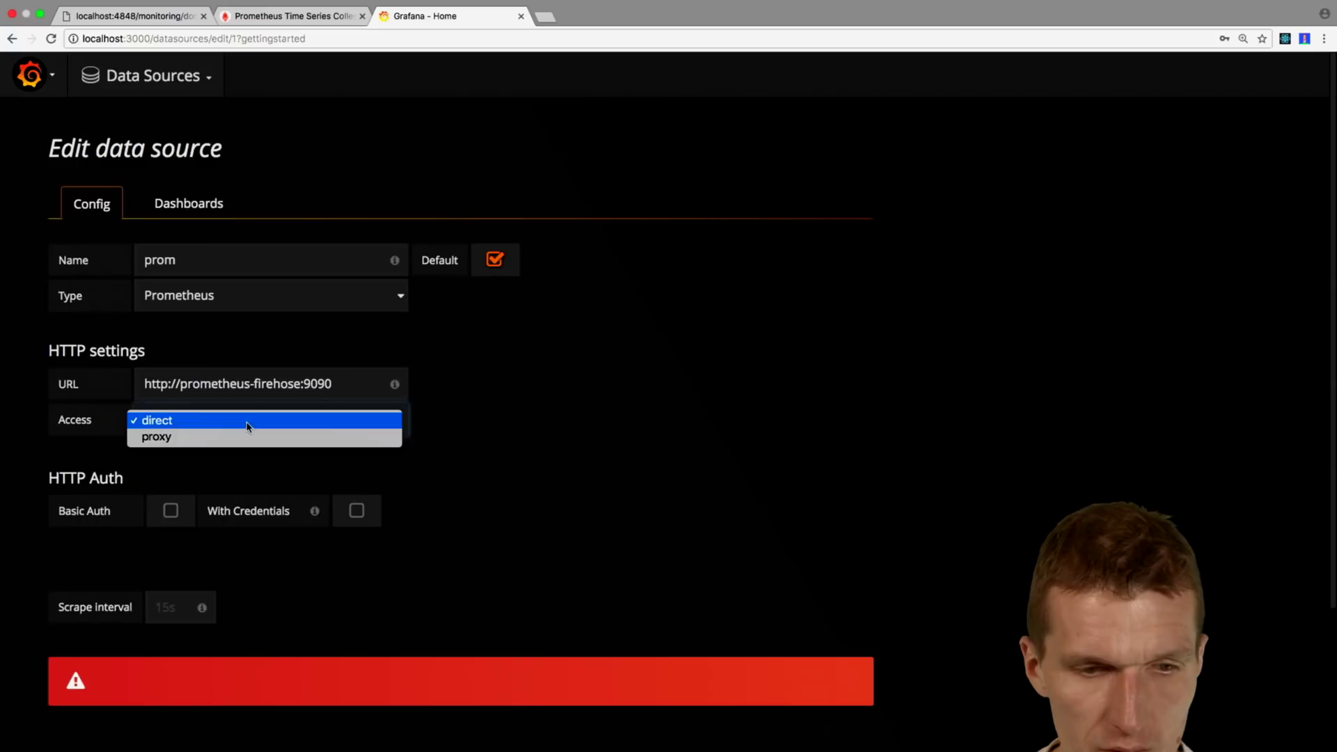
{"action": "left_click", "coordinate": [247, 422]}
{"action": "key", "text": "Down"}
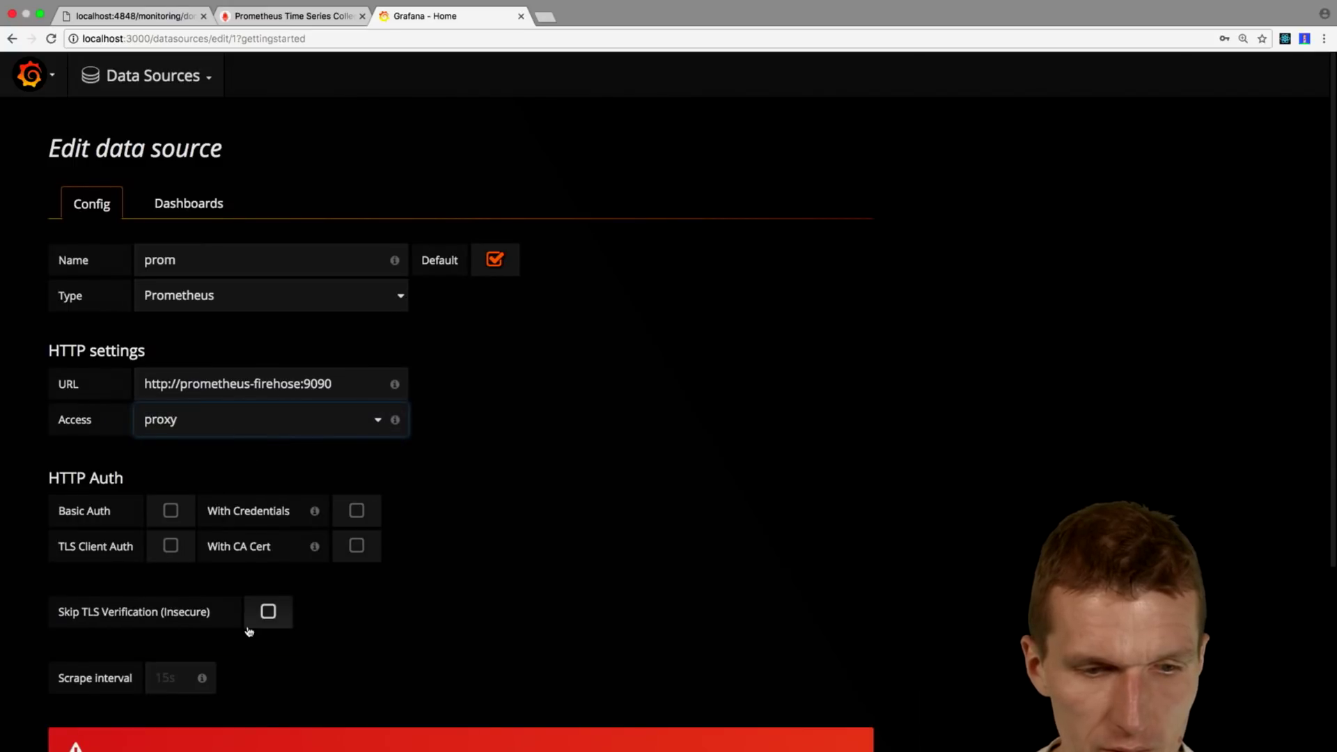
{"action": "left_click", "coordinate": [250, 428]}
{"action": "left_click", "coordinate": [247, 404]}
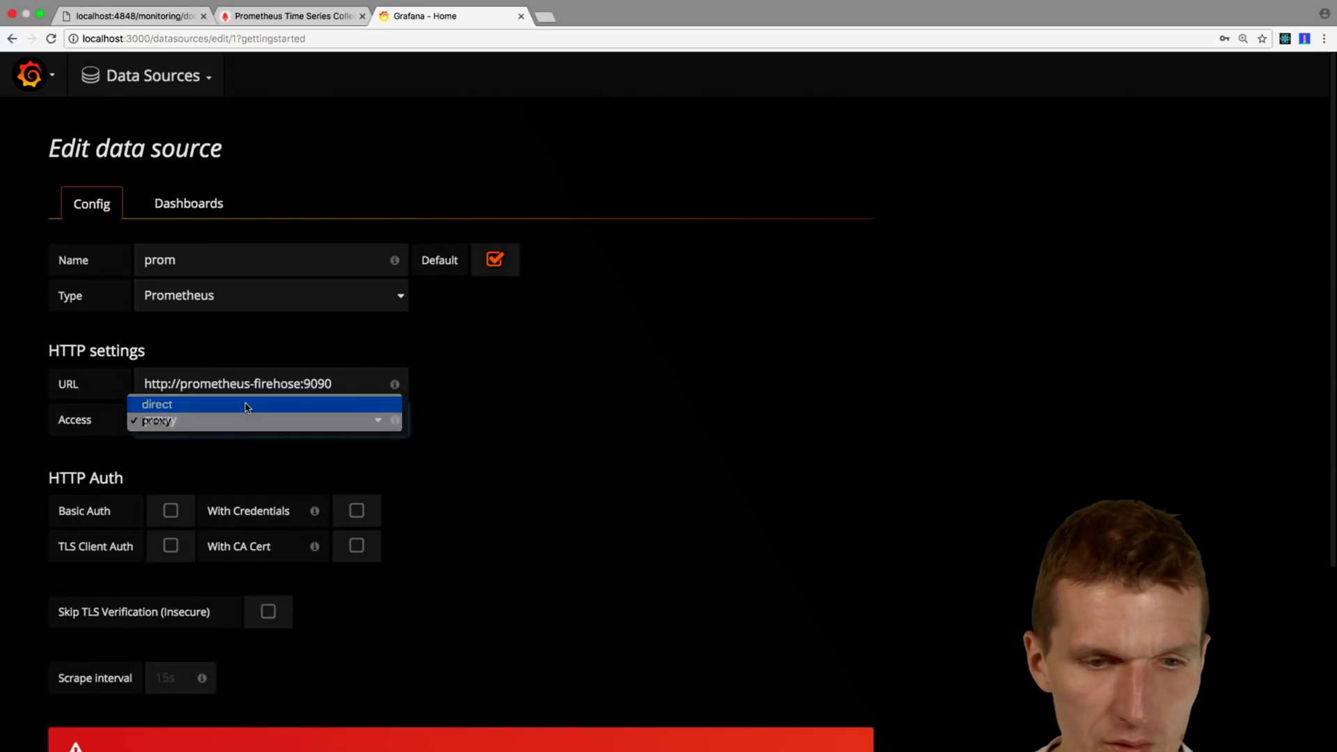
{"action": "scroll", "coordinate": [265, 636], "scroll_direction": "down", "scroll_amount": 5}
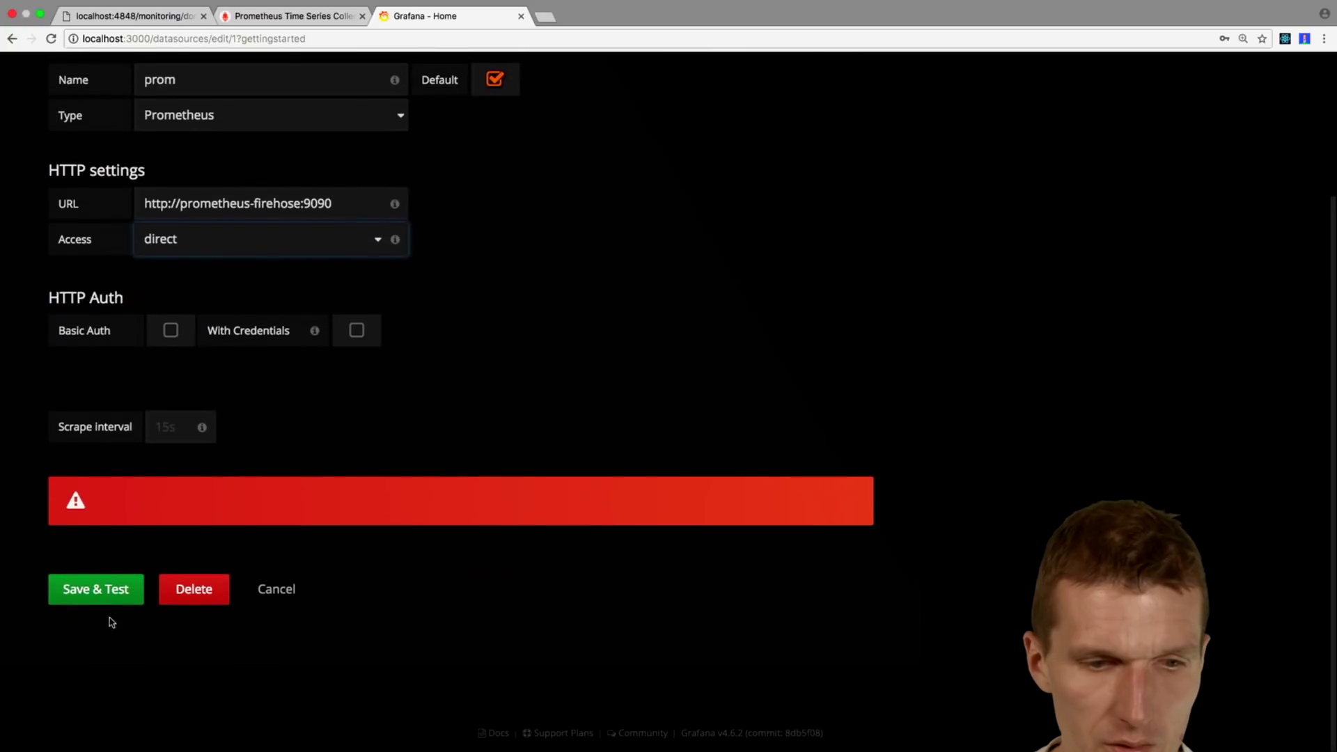
{"action": "left_click", "coordinate": [106, 593]}
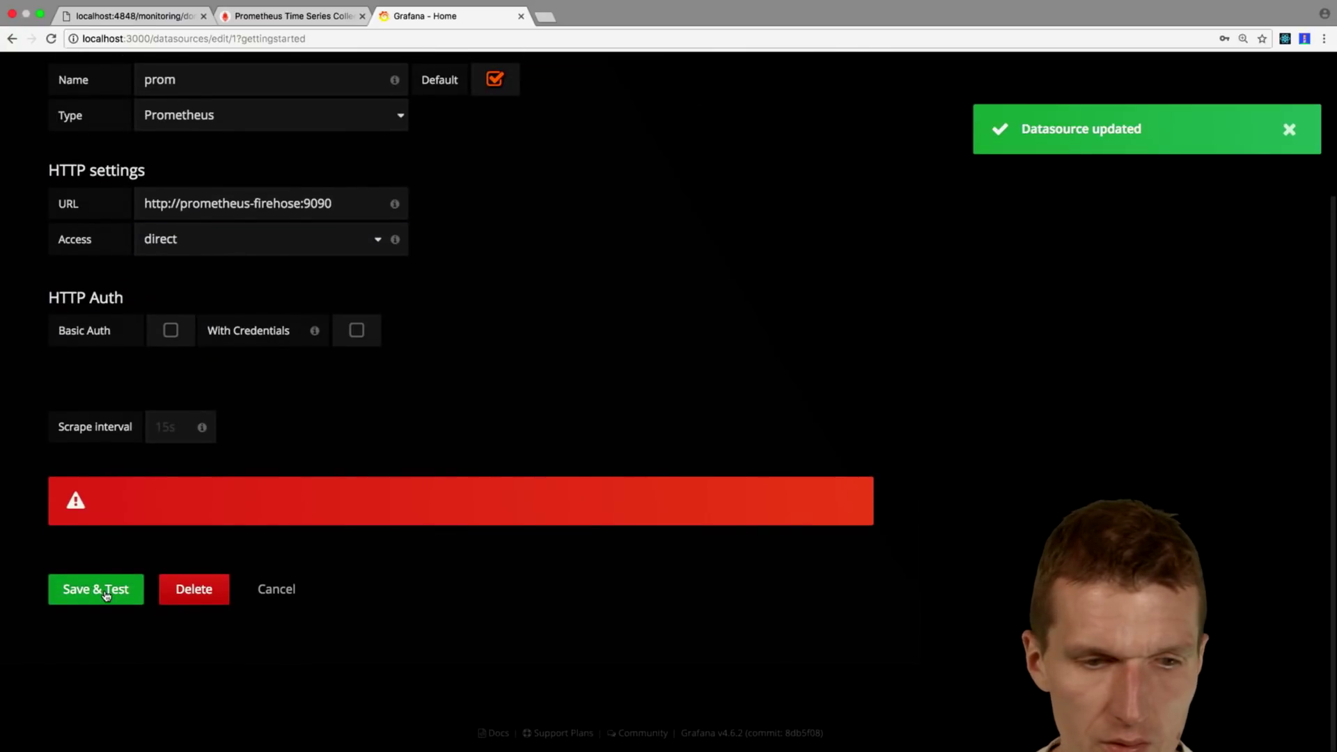
Step: Switch prom to proxy access, save and test again, then go to Dashboards
{"action": "left_click", "coordinate": [221, 249]}
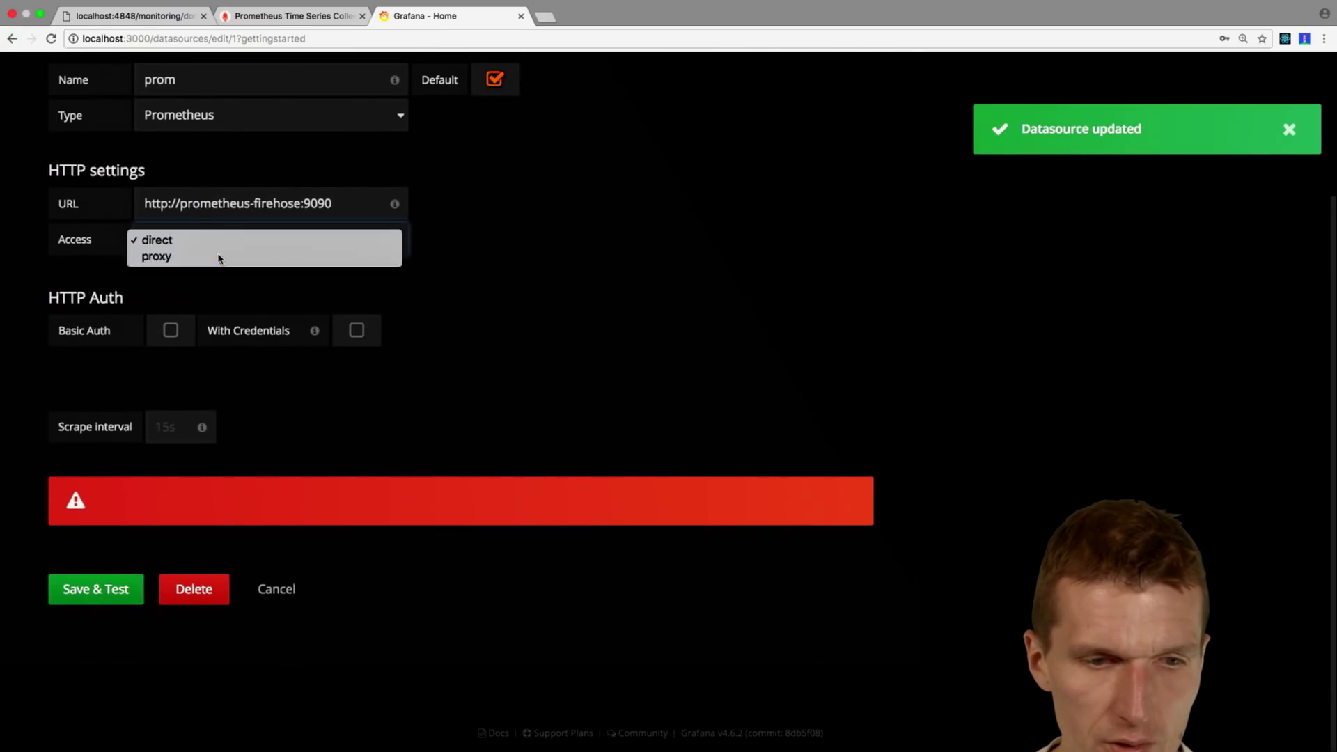
{"action": "left_click", "coordinate": [217, 257]}
{"action": "left_click", "coordinate": [115, 670]}
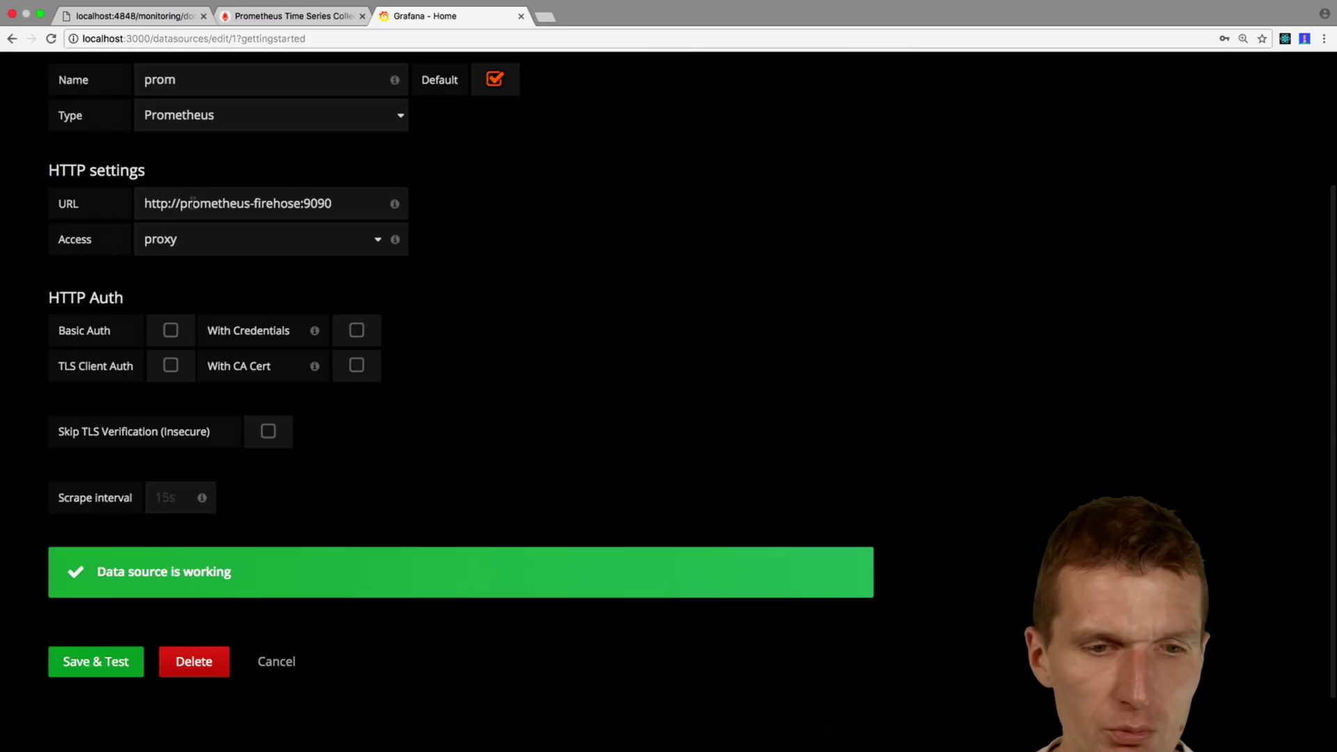
{"action": "scroll", "coordinate": [444, 236], "scroll_direction": "up", "scroll_amount": 5}
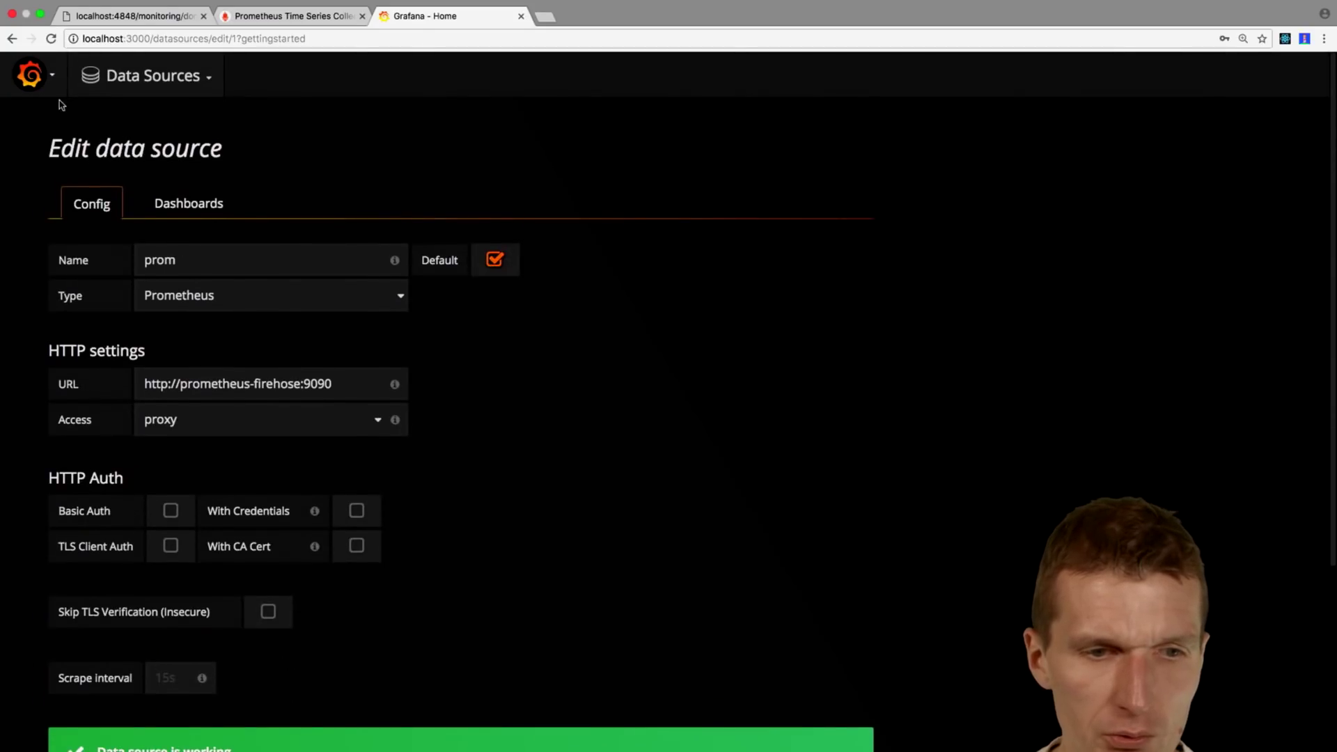
{"action": "left_click", "coordinate": [33, 76]}
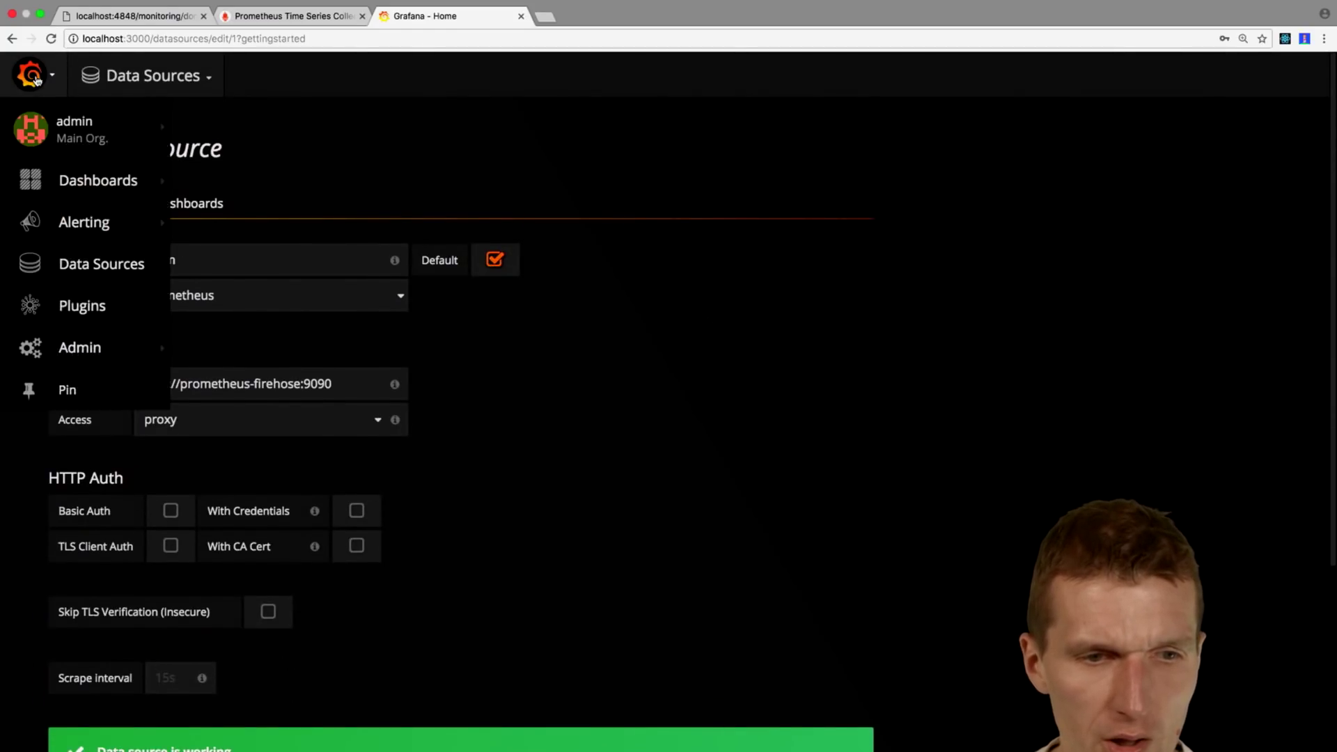
{"action": "left_click", "coordinate": [82, 186]}
Step: Create a new dashboard, drop a Graph panel on it, and open the panel for editing
{"action": "left_click", "coordinate": [659, 291]}
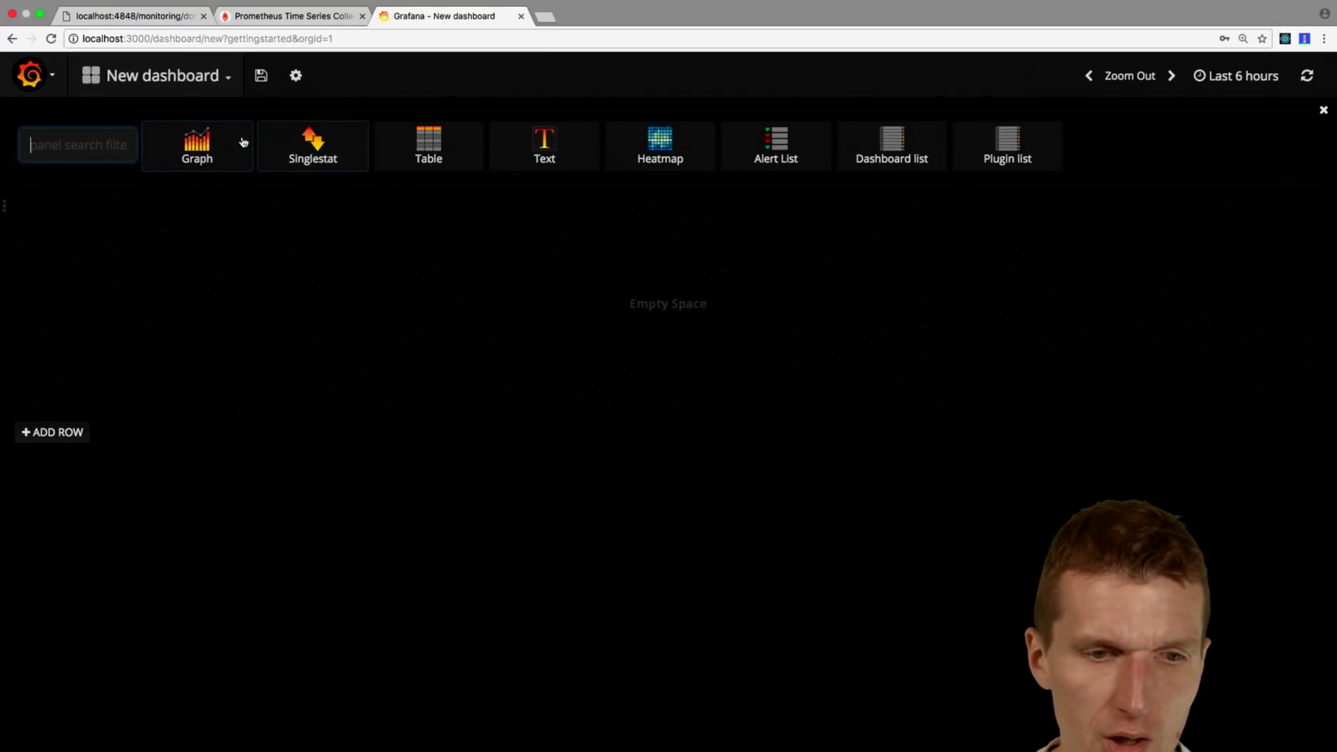
{"action": "left_click_drag", "start_coordinate": [236, 144], "coordinate": [204, 237]}
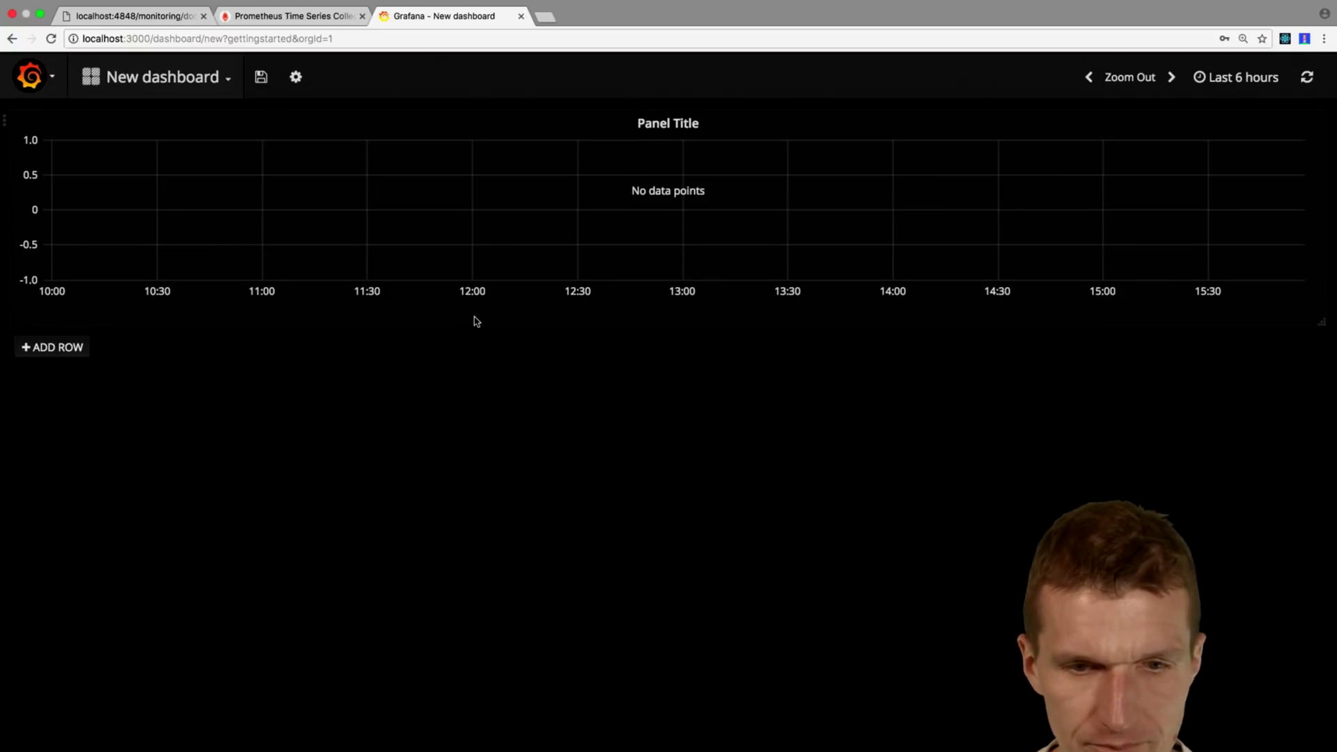
{"action": "right_click", "coordinate": [674, 122]}
{"action": "left_click", "coordinate": [629, 107]}
{"action": "left_click", "coordinate": [658, 127]}
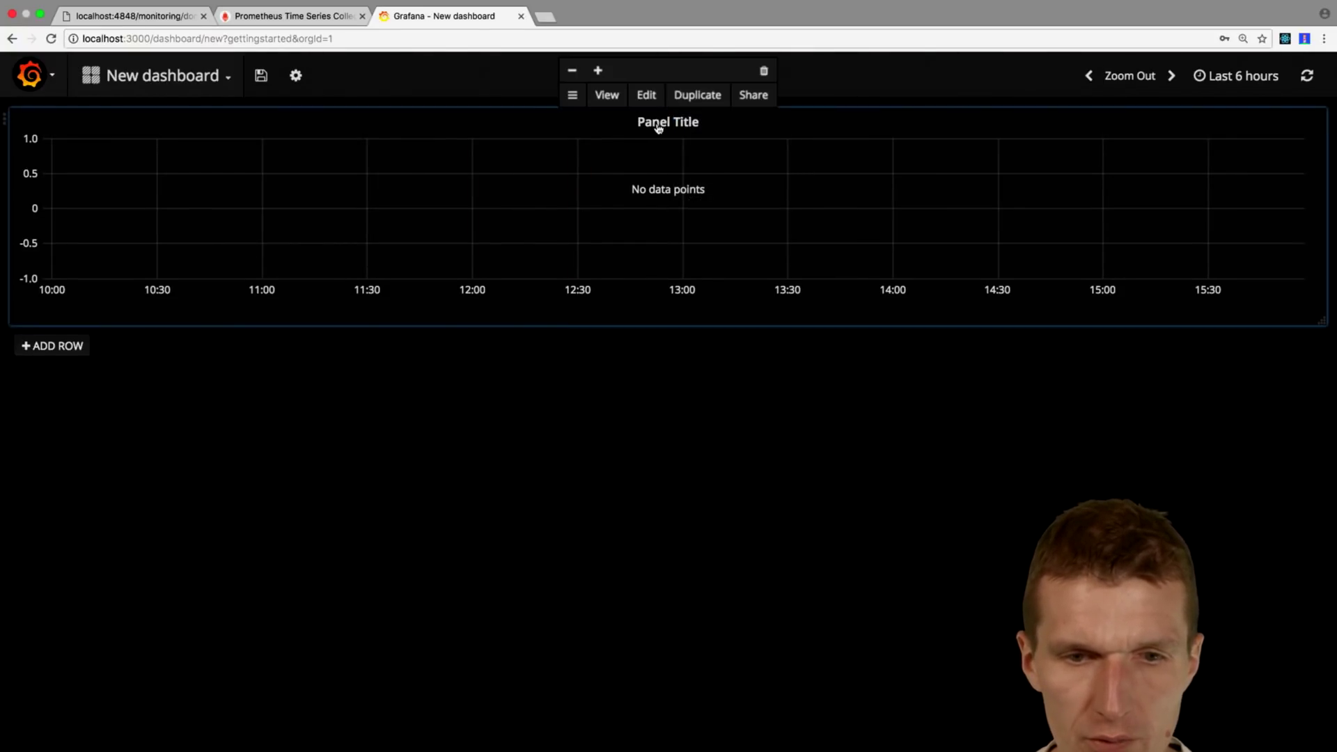
{"action": "left_click", "coordinate": [645, 95]}
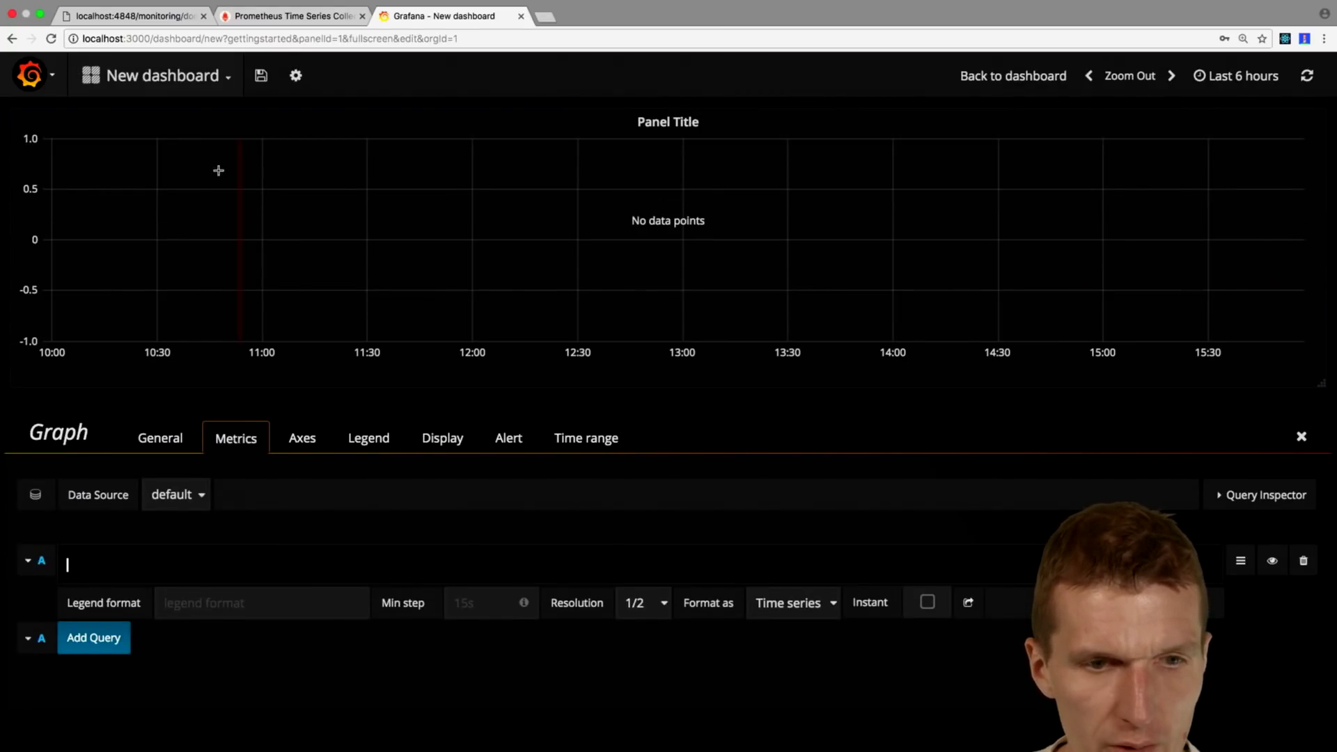
Step: Replace the Prometheus expression with problematic_jvmusedheapsize_bytes_size, select it, and return to Grafana
{"action": "left_click", "coordinate": [264, 19]}
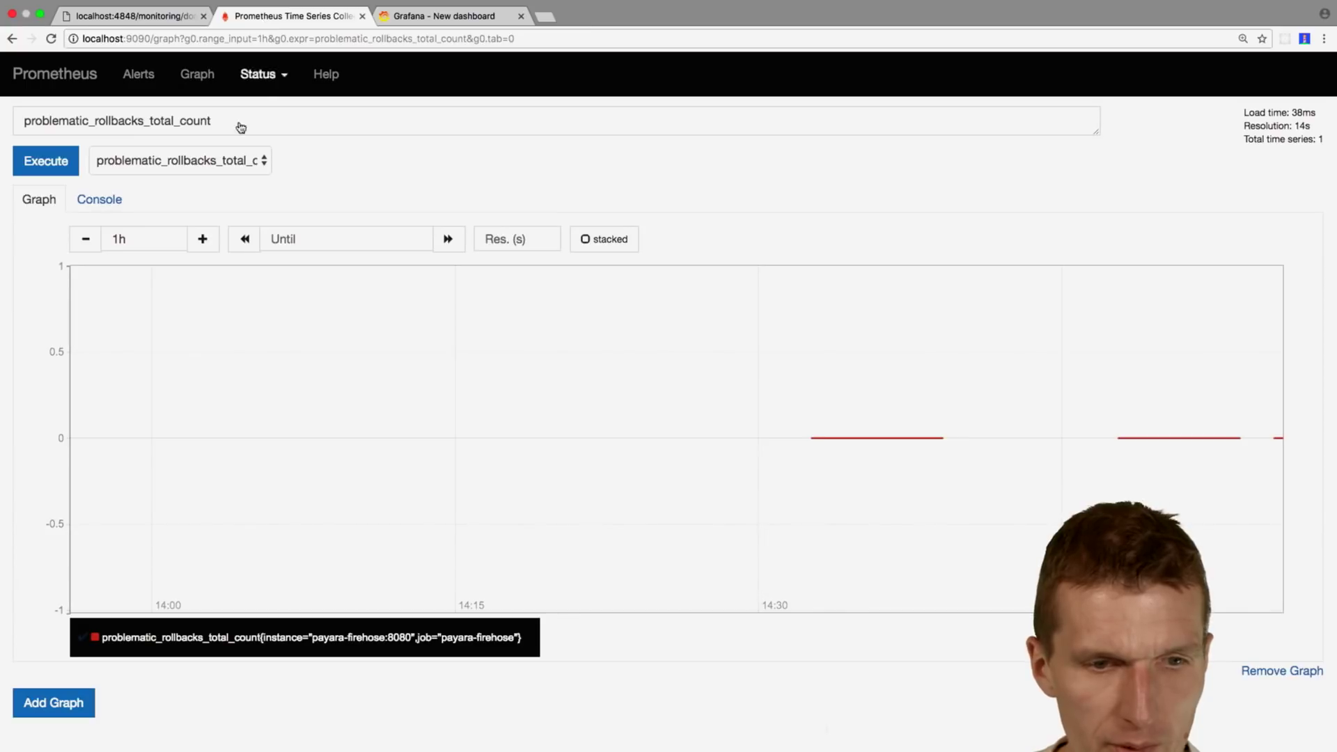
{"action": "left_click_drag", "start_coordinate": [239, 129], "coordinate": [0, 101]}
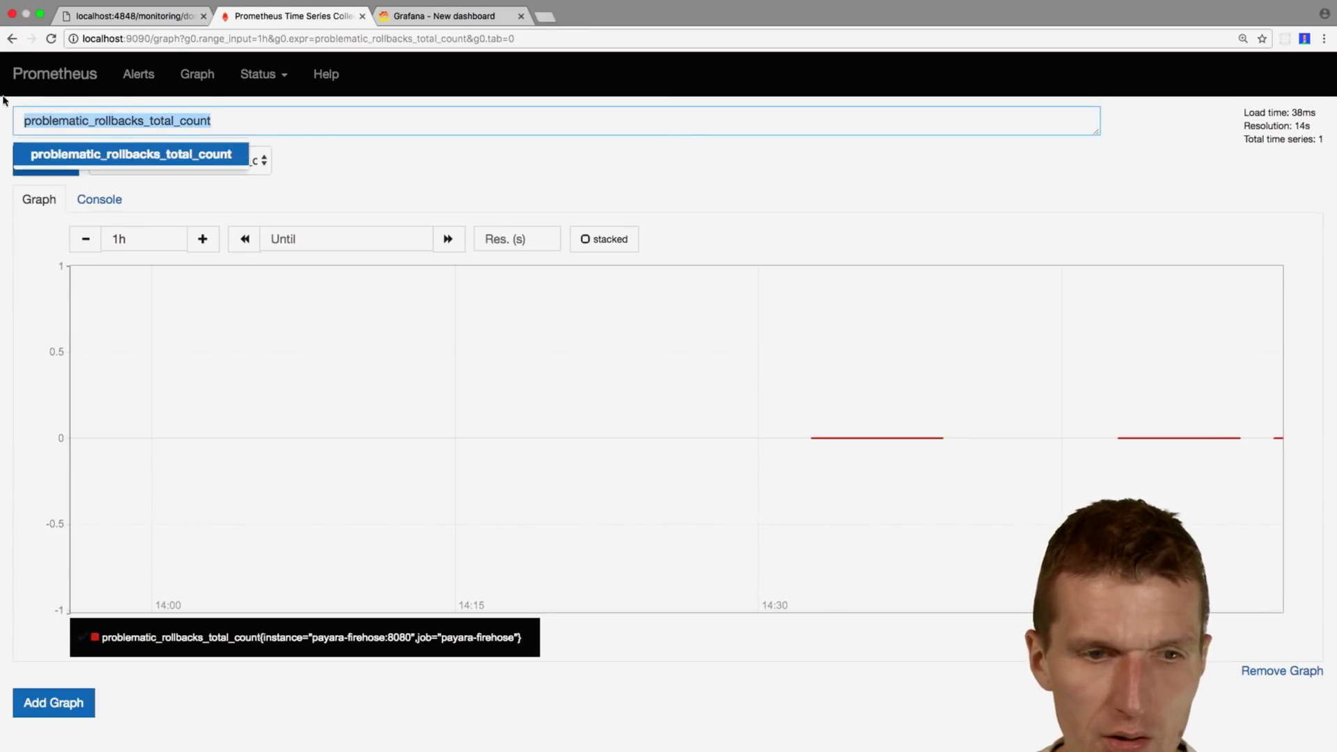
{"action": "left_click", "coordinate": [291, 159]}
{"action": "left_click", "coordinate": [243, 160]}
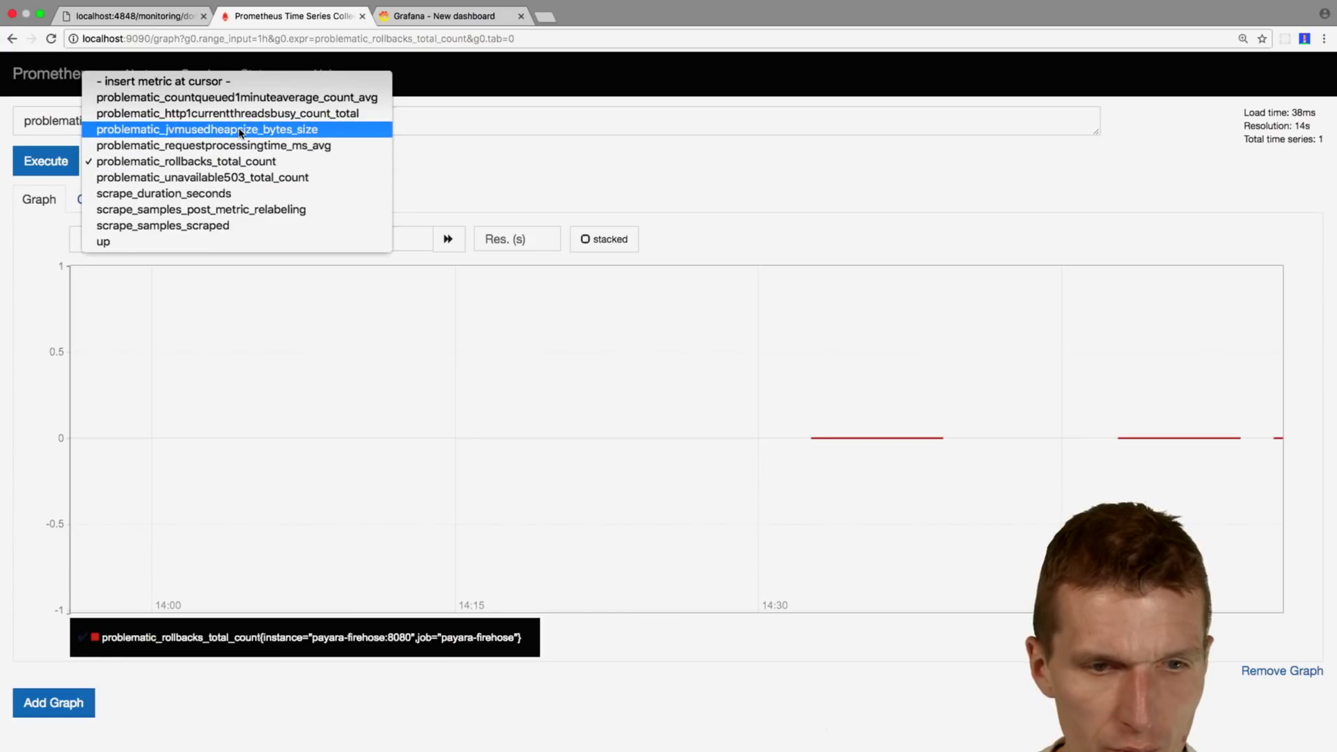
{"action": "key", "text": "Escape"}
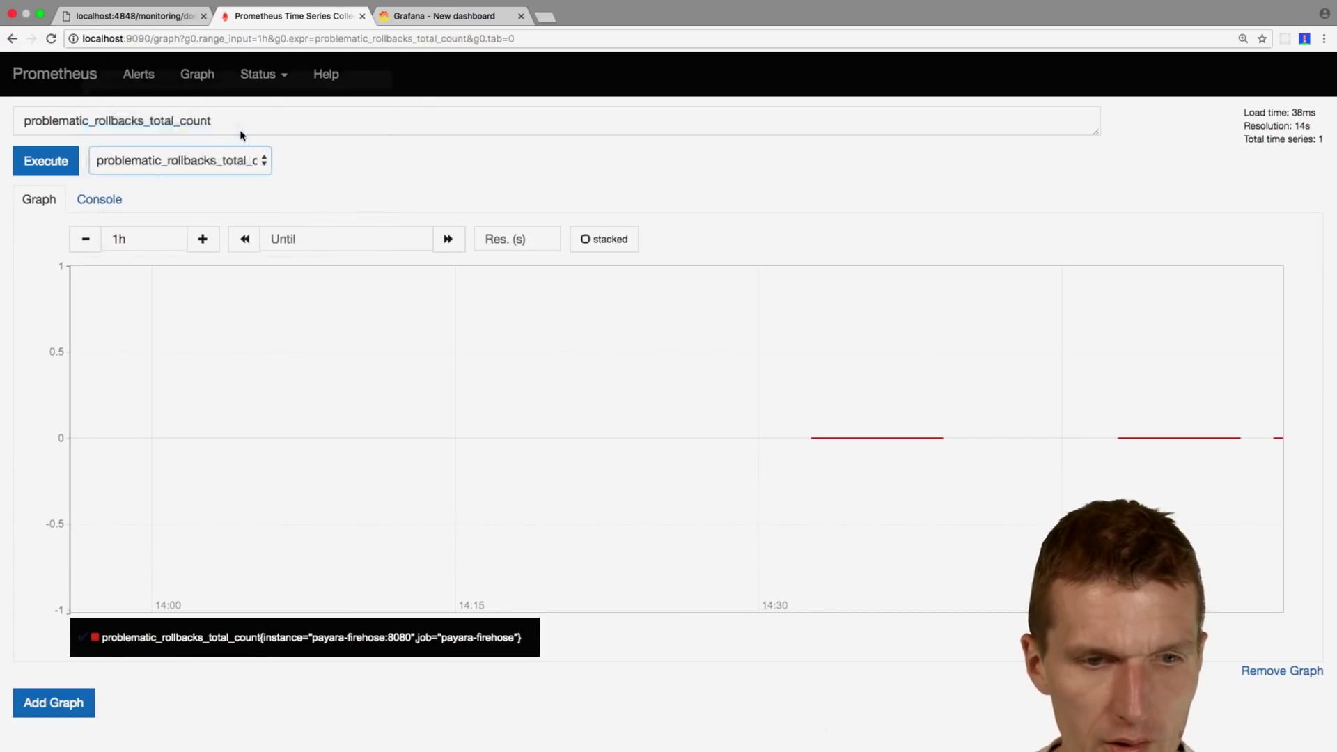
{"action": "left_click", "coordinate": [284, 124]}
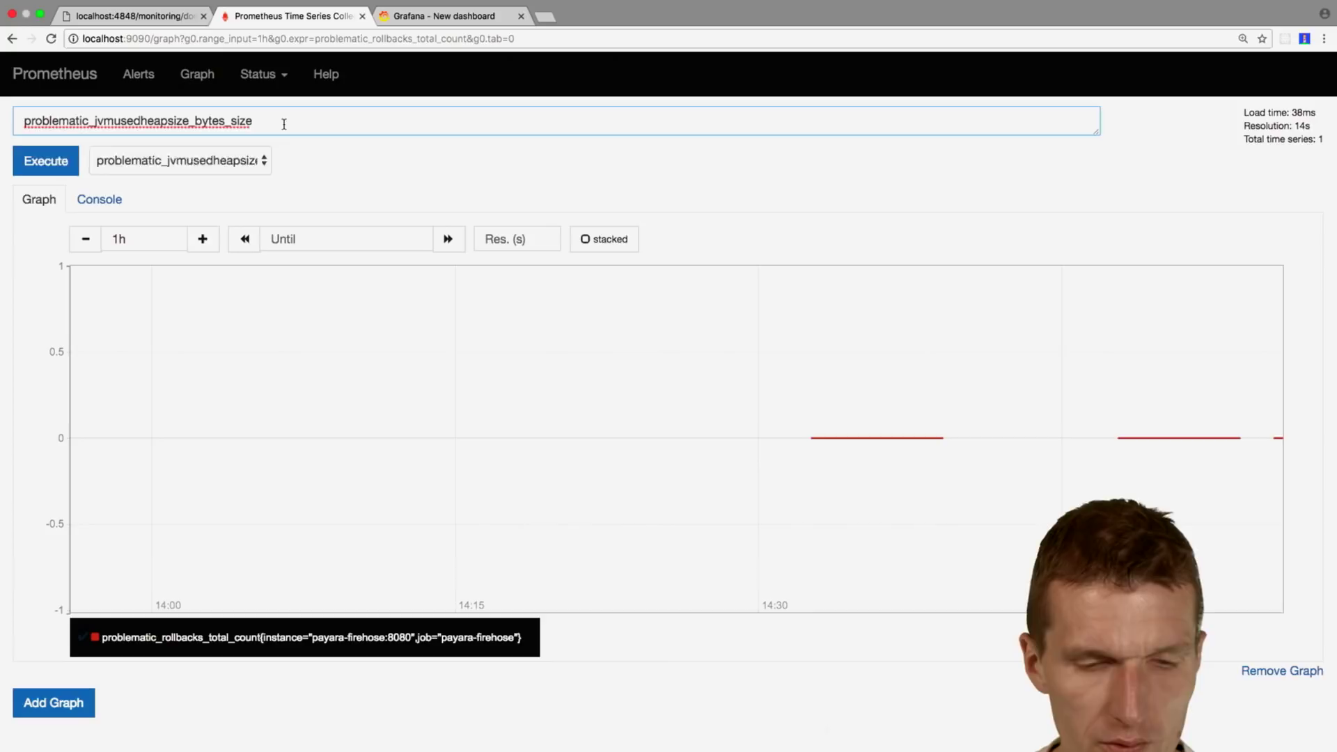
{"action": "left_click_drag", "start_coordinate": [284, 124], "coordinate": [1, 120]}
{"action": "key", "text": "super+c"}
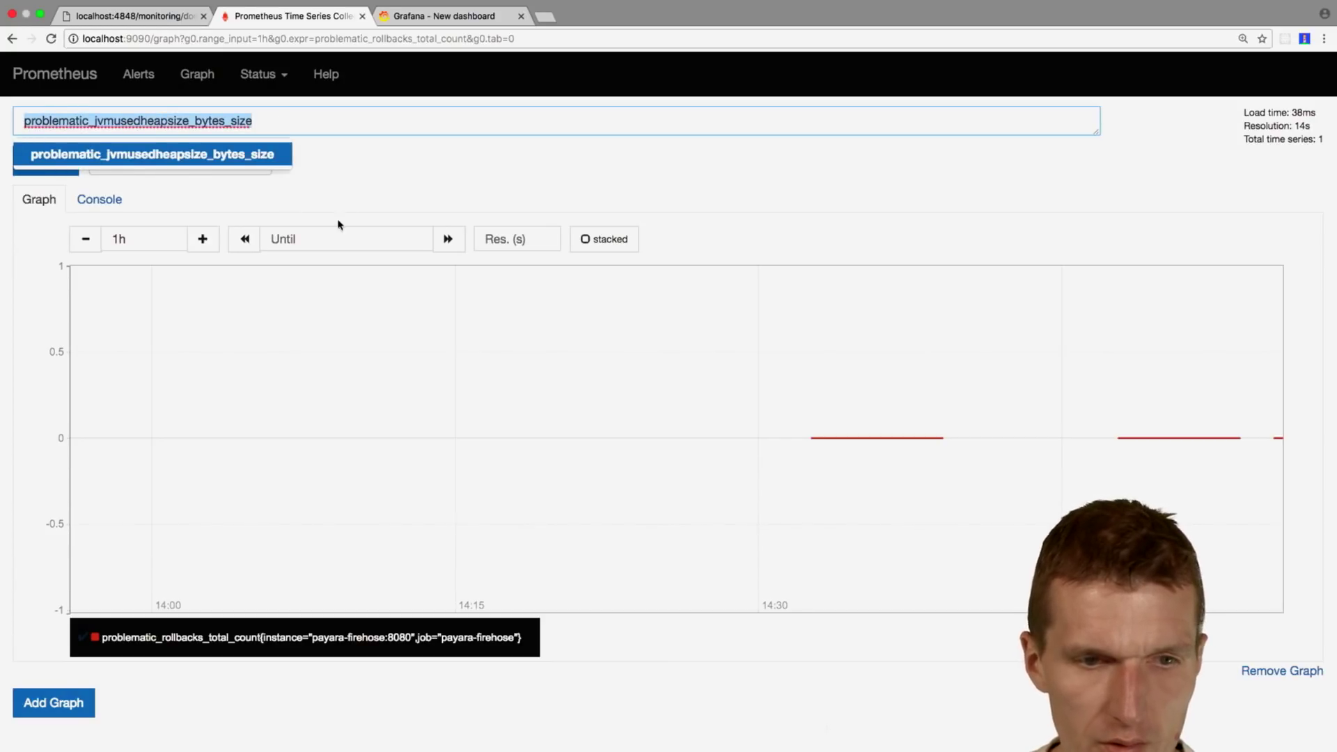
{"action": "left_click", "coordinate": [354, 193]}
{"action": "left_click", "coordinate": [443, 20]}
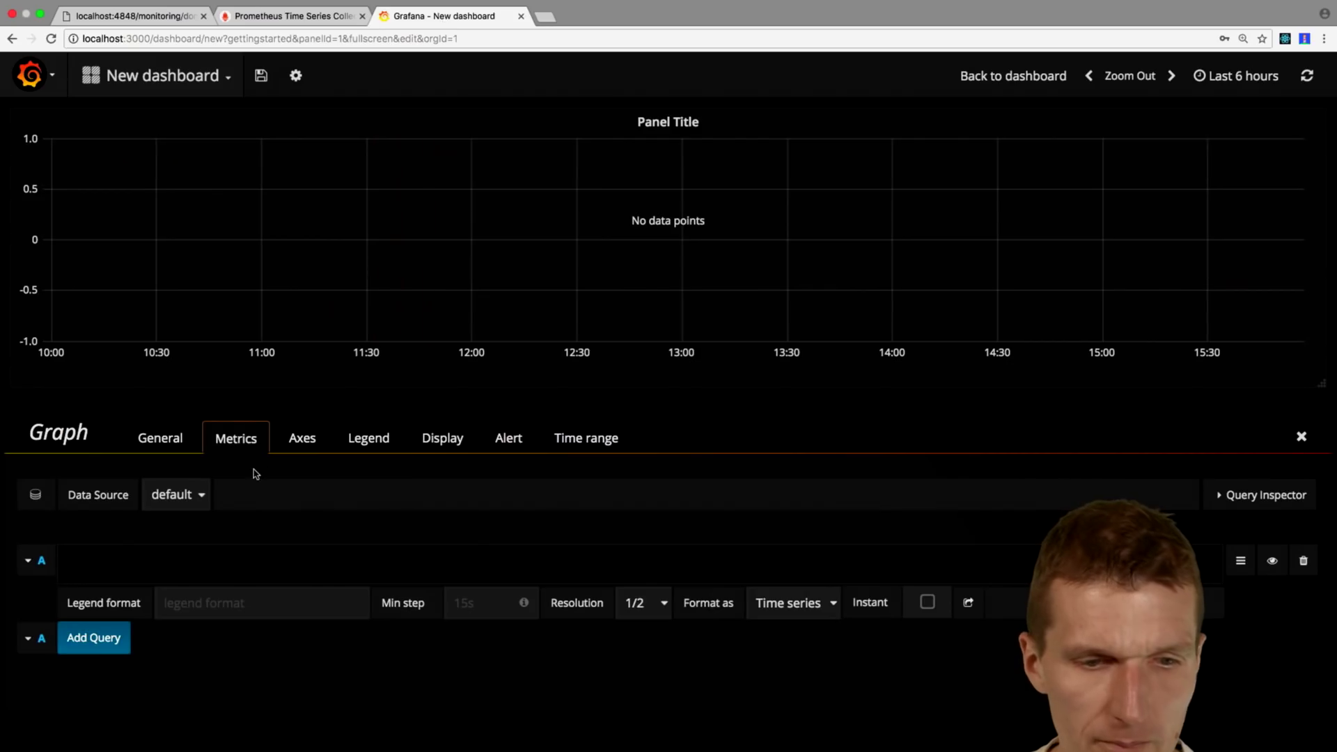
Step: Paste problematic_jvmusedheapsize_bytes_size into query A, apply it, and add an empty query B
{"action": "key", "text": "super+v"}
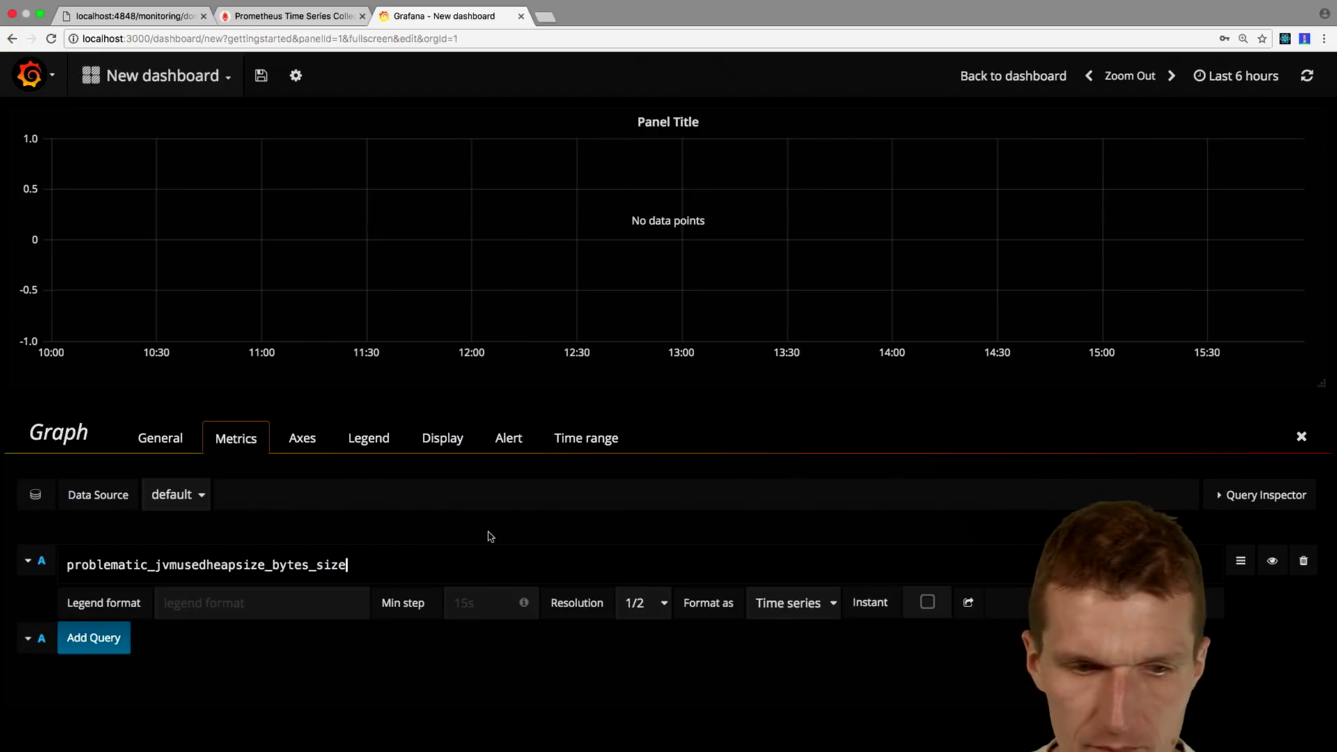
{"action": "key", "text": "Return"}
{"action": "key", "text": "Return"}
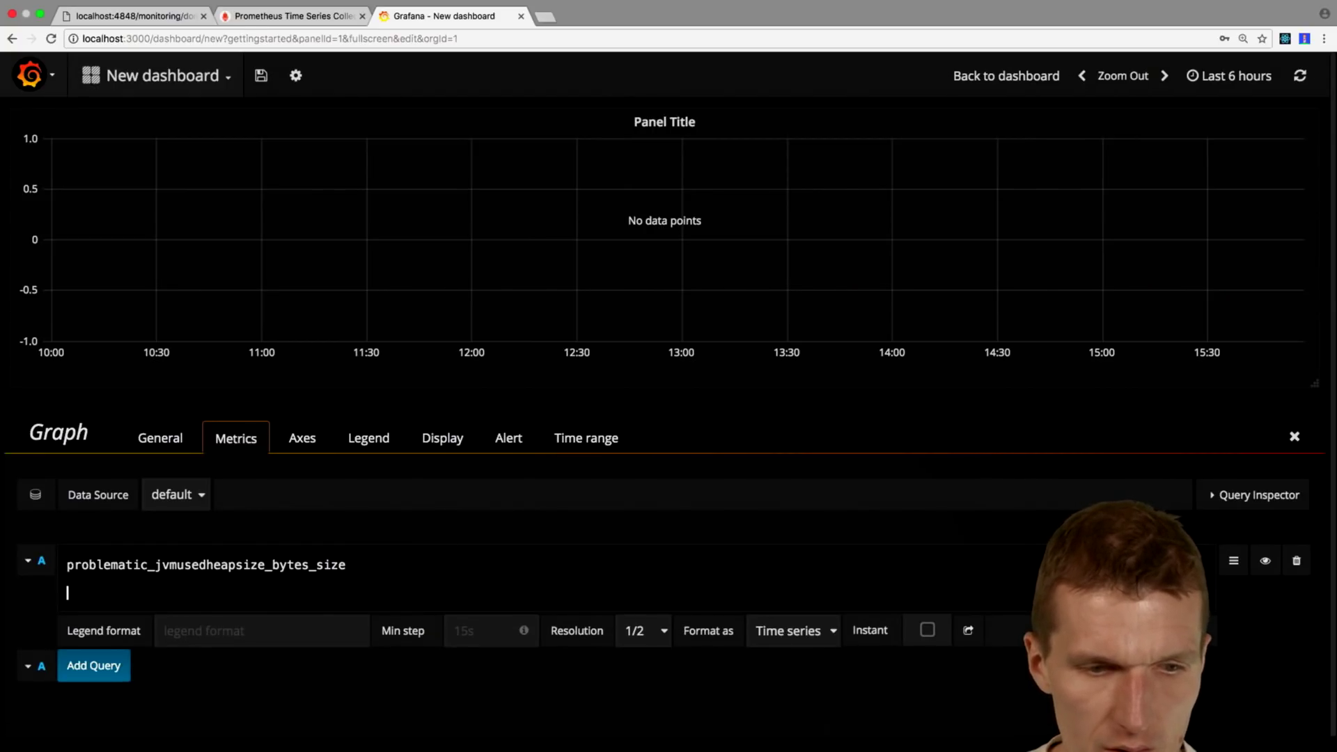
{"action": "key", "text": "BackSpace"}
{"action": "key", "text": "BackSpace"}
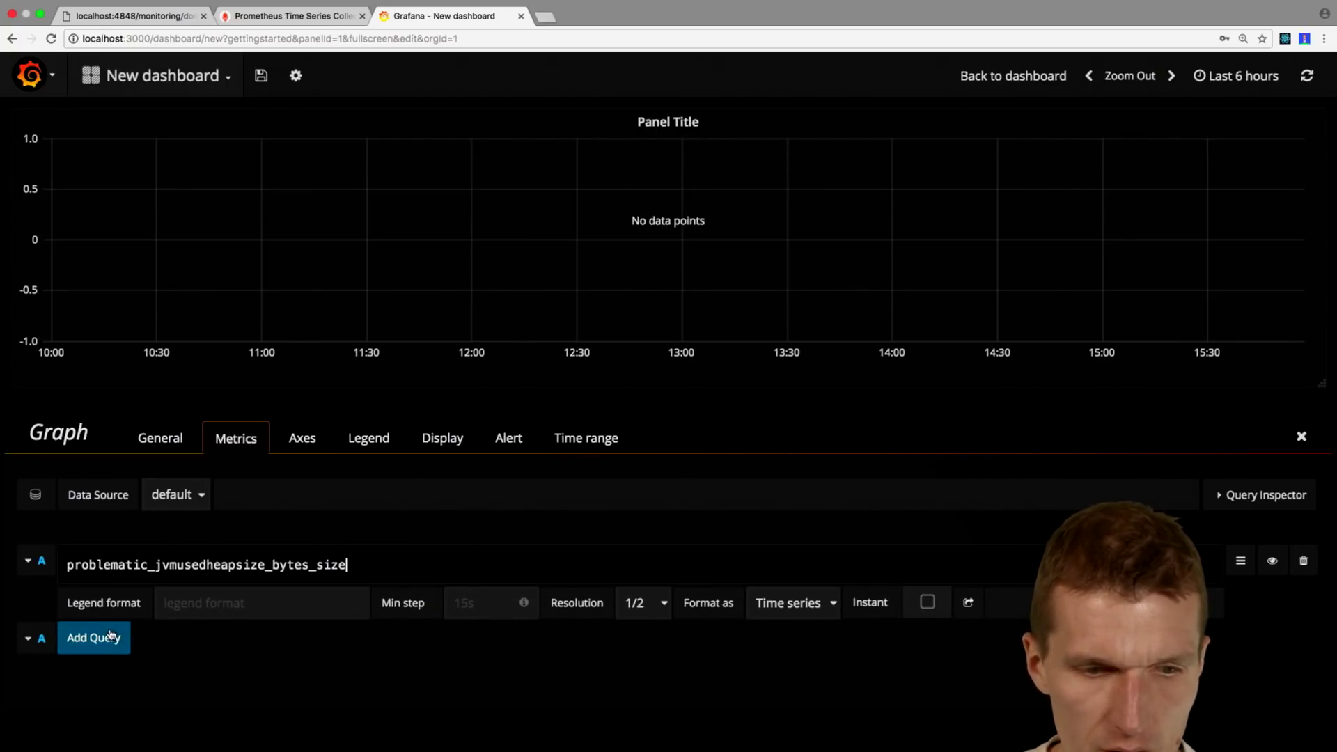
{"action": "left_click", "coordinate": [1277, 570]}
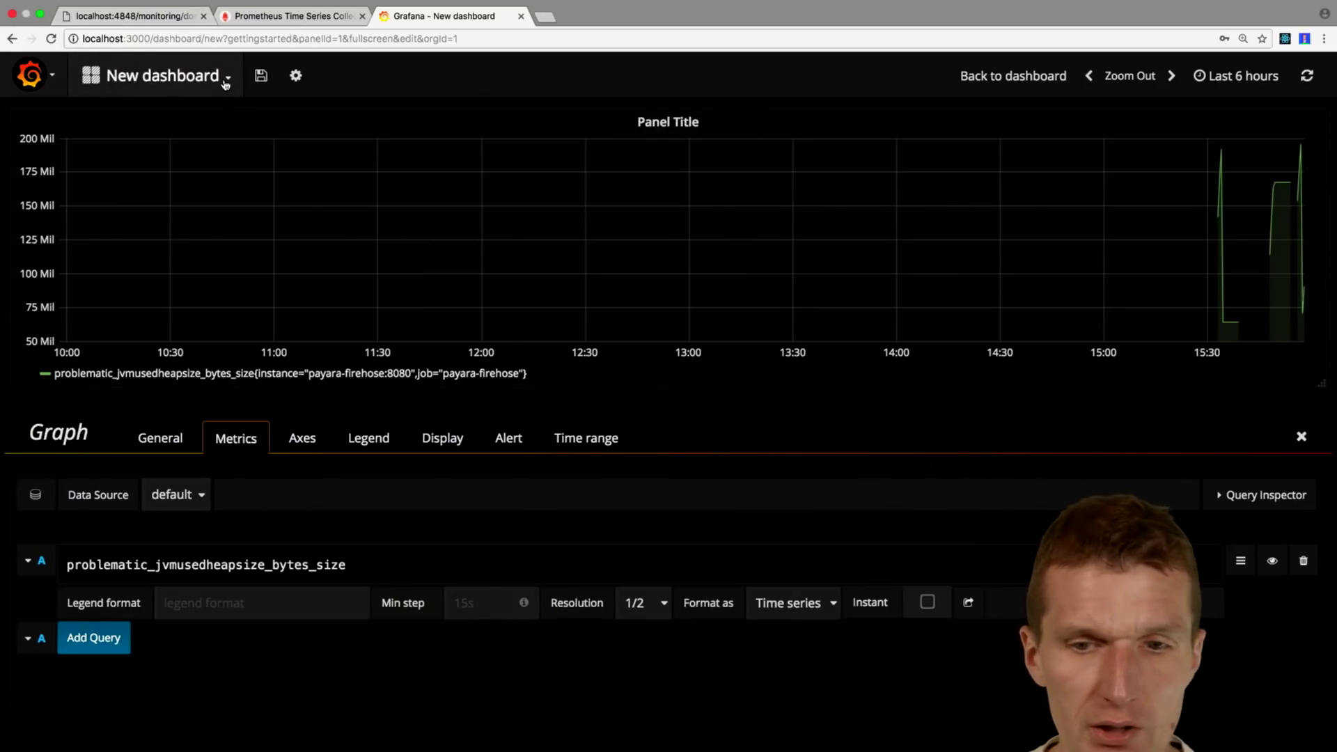
{"action": "left_click", "coordinate": [85, 639]}
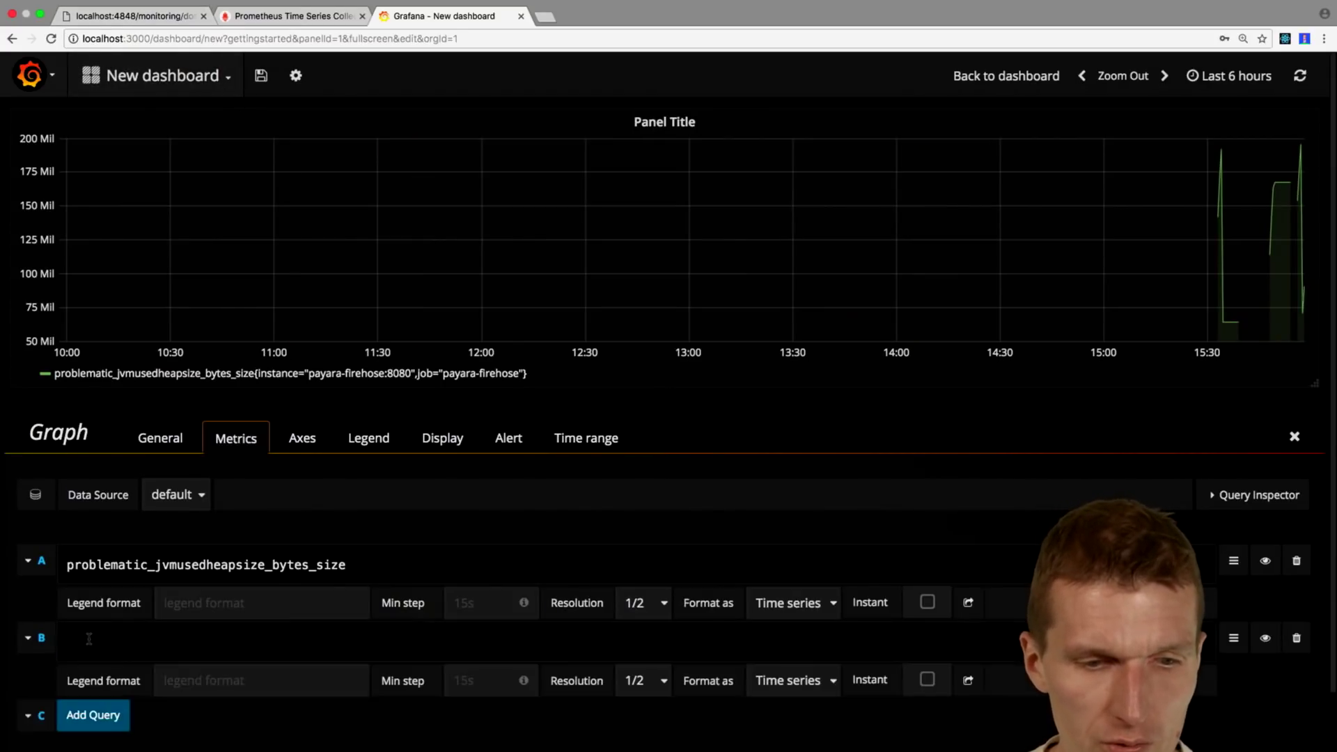
{"action": "scroll", "coordinate": [88, 637], "scroll_direction": "down", "scroll_amount": 1}
{"action": "scroll", "coordinate": [88, 637], "scroll_direction": "up", "scroll_amount": 1}
Step: Copy problematic_http1currentthreadsbusy_count_total from Prometheus's metric list and return to Grafana
{"action": "left_click", "coordinate": [285, 15]}
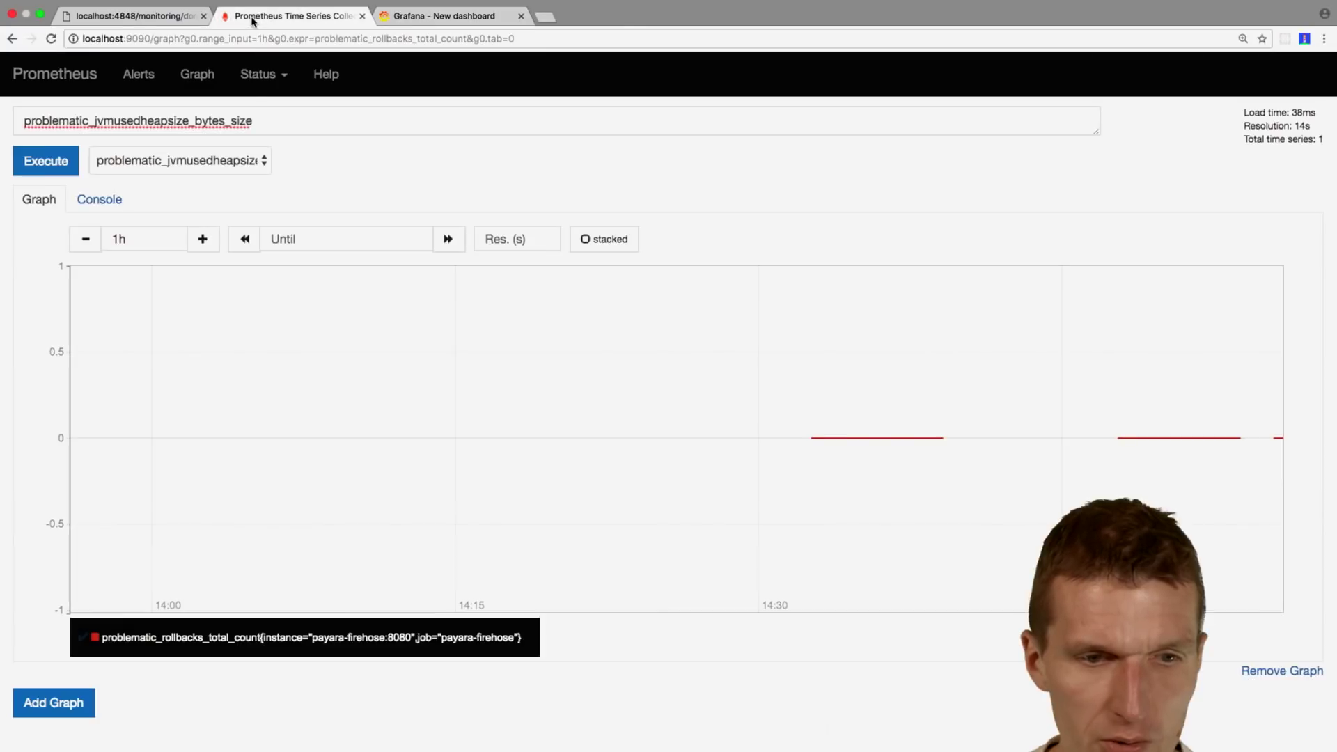
{"action": "left_click", "coordinate": [217, 159]}
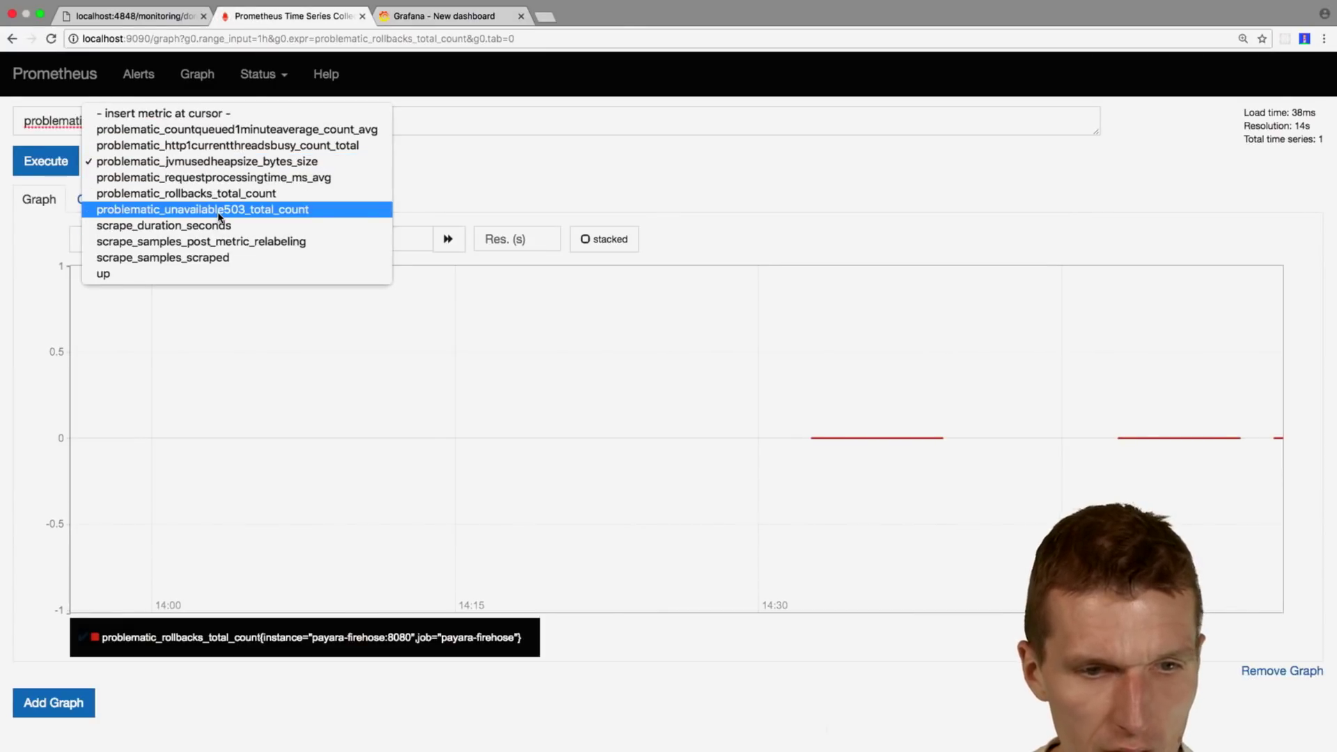
{"action": "left_click", "coordinate": [215, 154]}
{"action": "left_click", "coordinate": [215, 154]}
{"action": "triple_click", "coordinate": [306, 122]}
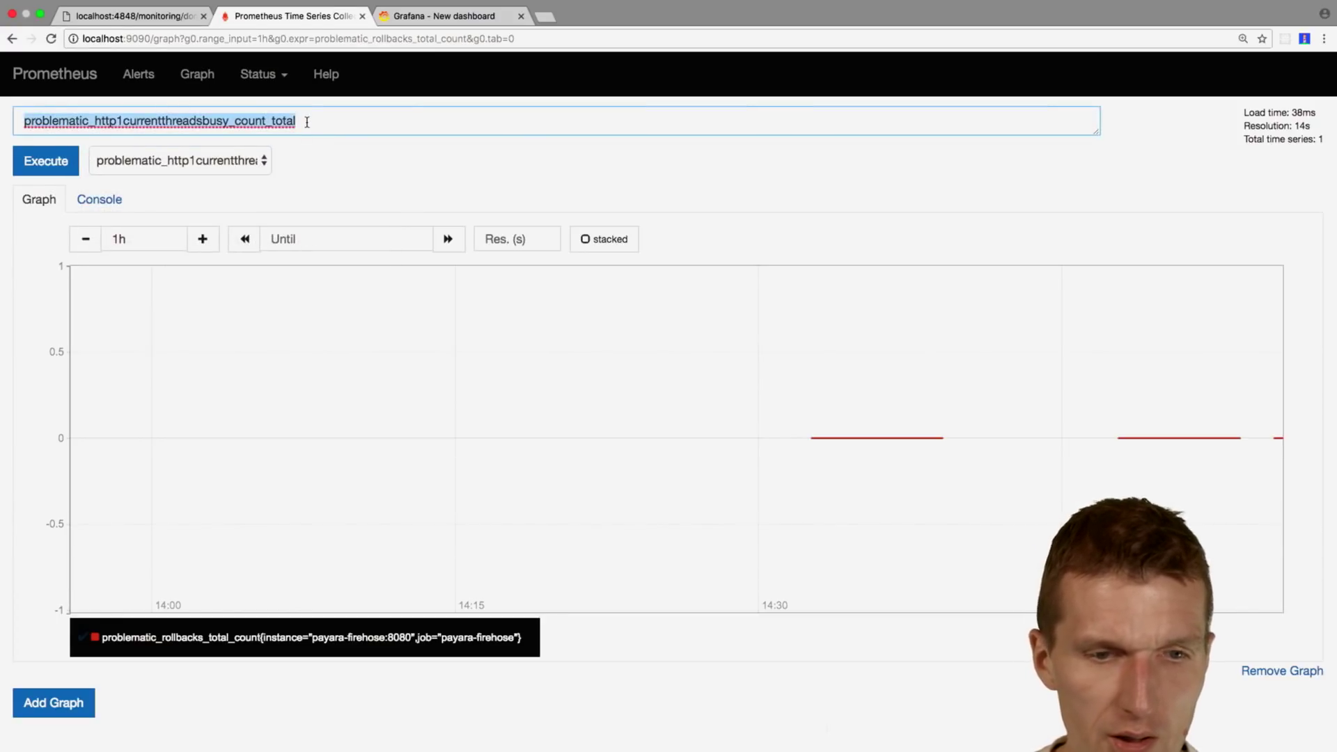
{"action": "key", "text": "ctrl+c"}
{"action": "left_click", "coordinate": [446, 15]}
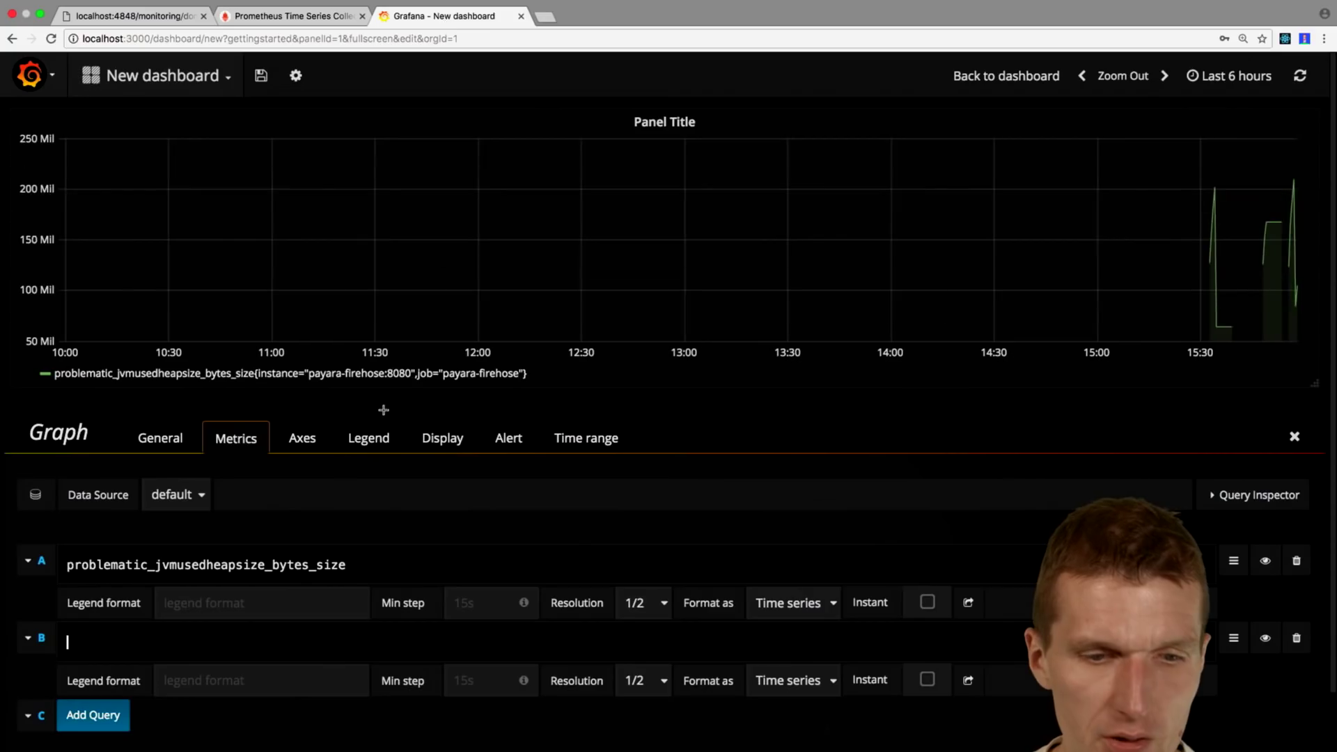
Step: Paste problematic_http1currentthreadsbusy_count_total into query B and toggle its visibility to plot it
{"action": "left_click", "coordinate": [107, 642]}
{"action": "key", "text": "ctrl+v"}
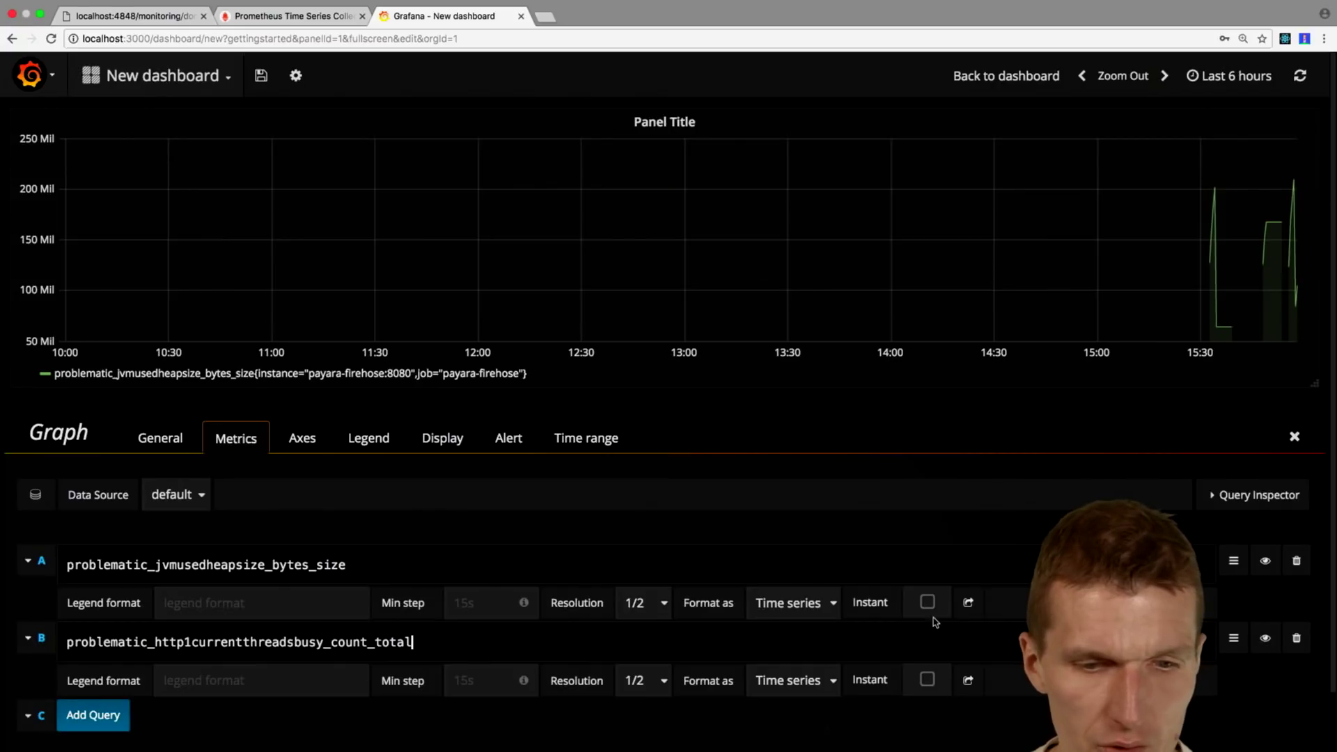
{"action": "left_click", "coordinate": [1266, 639]}
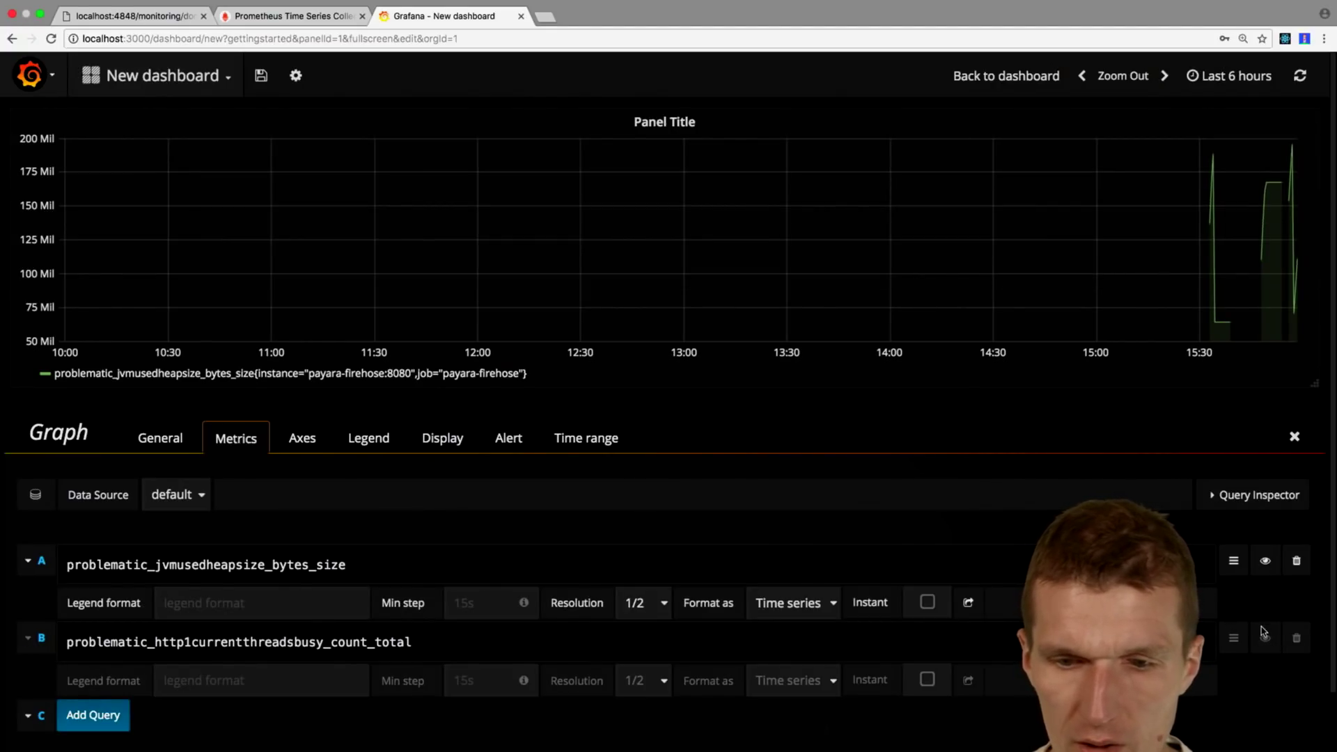
{"action": "left_click", "coordinate": [1264, 634]}
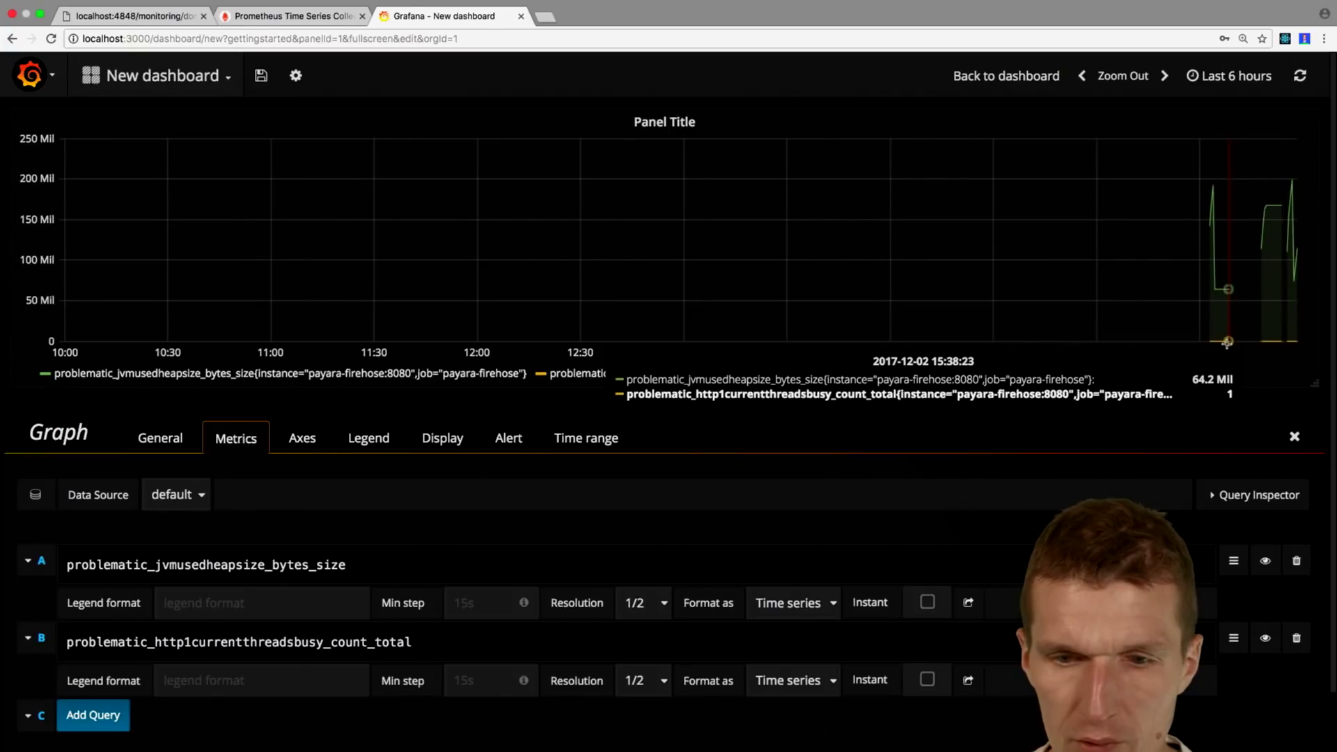